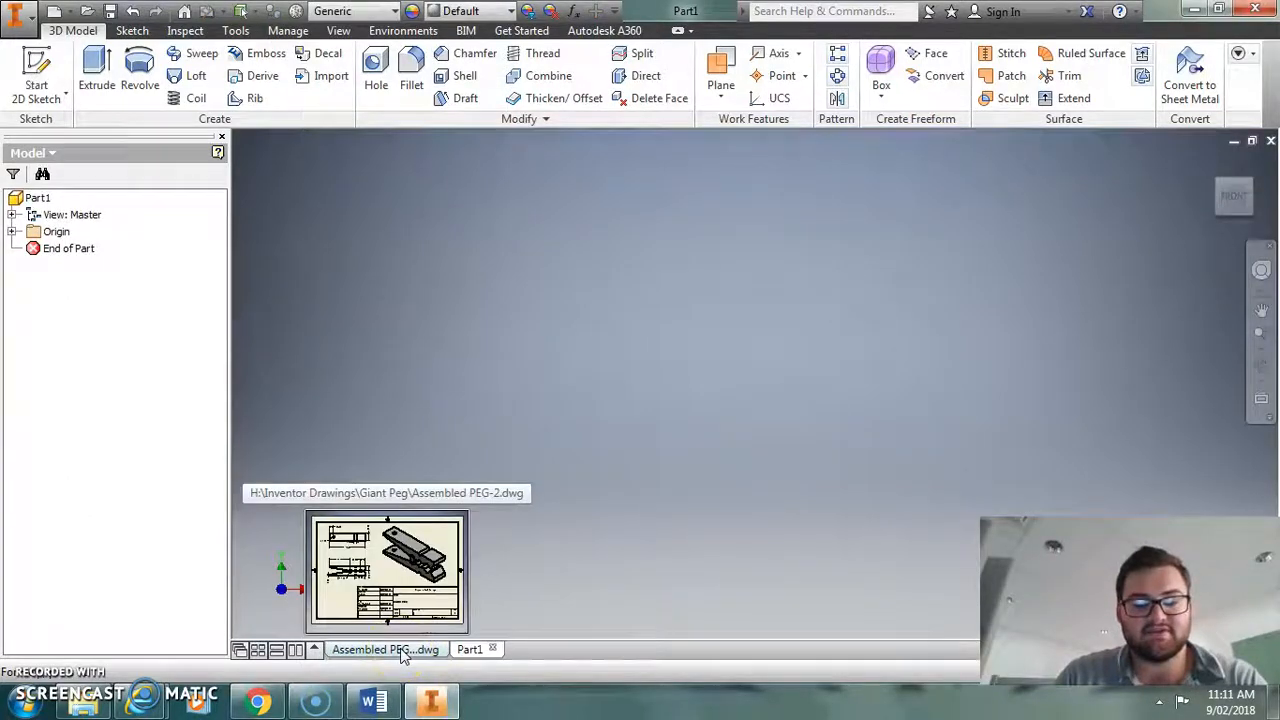
Check the assembled peg drawing for dimensions and start a 2D sketch on the part's XZ plane, with the X axis horizontal.
click(404, 651)
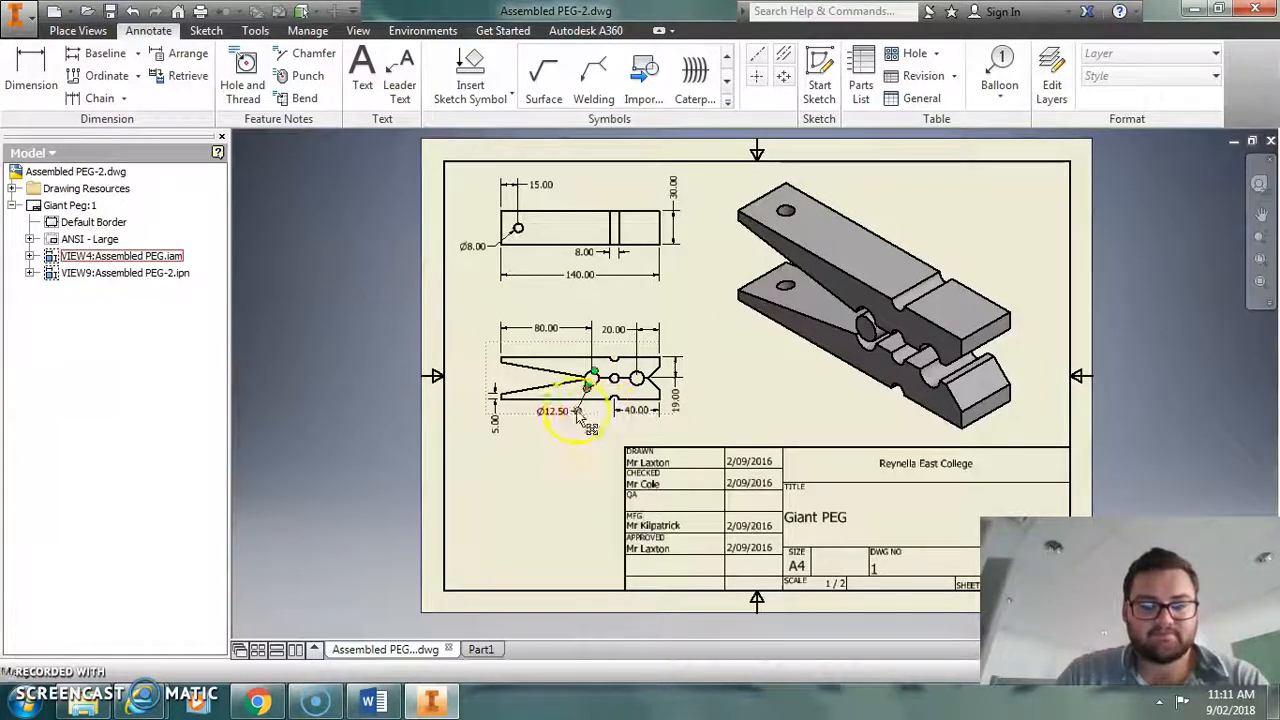
click(480, 649)
click(40, 70)
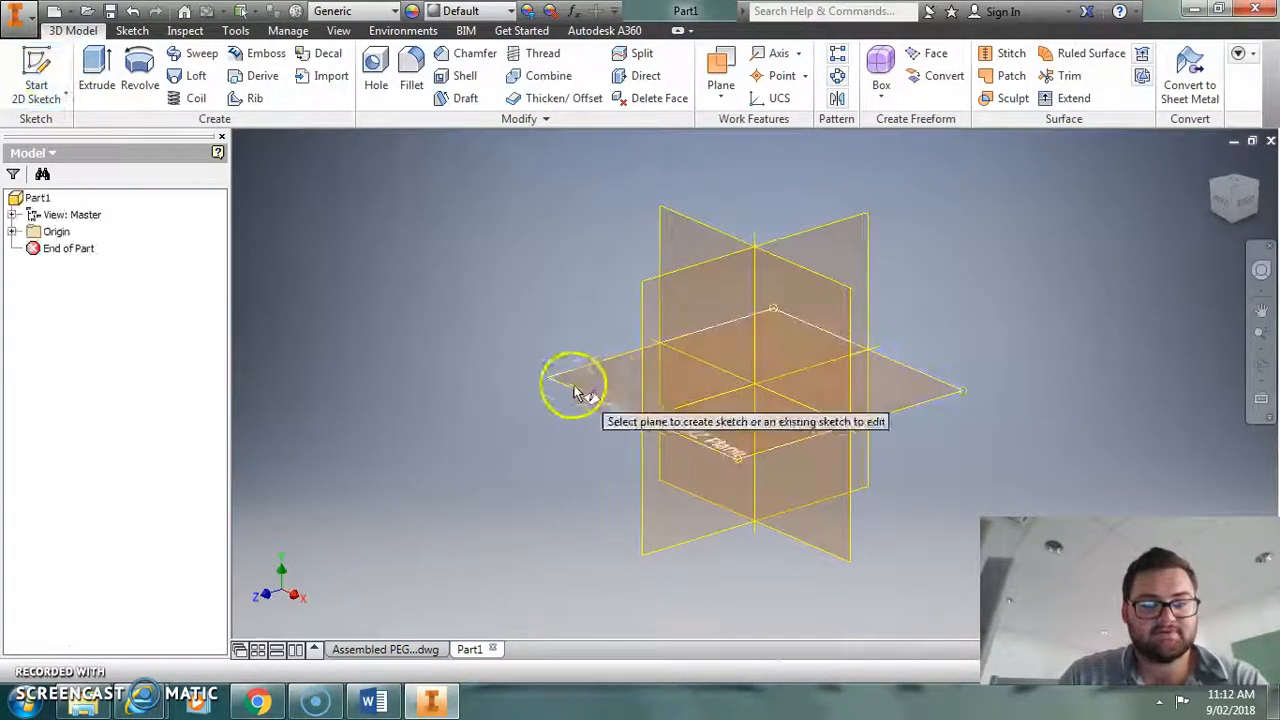
click(620, 391)
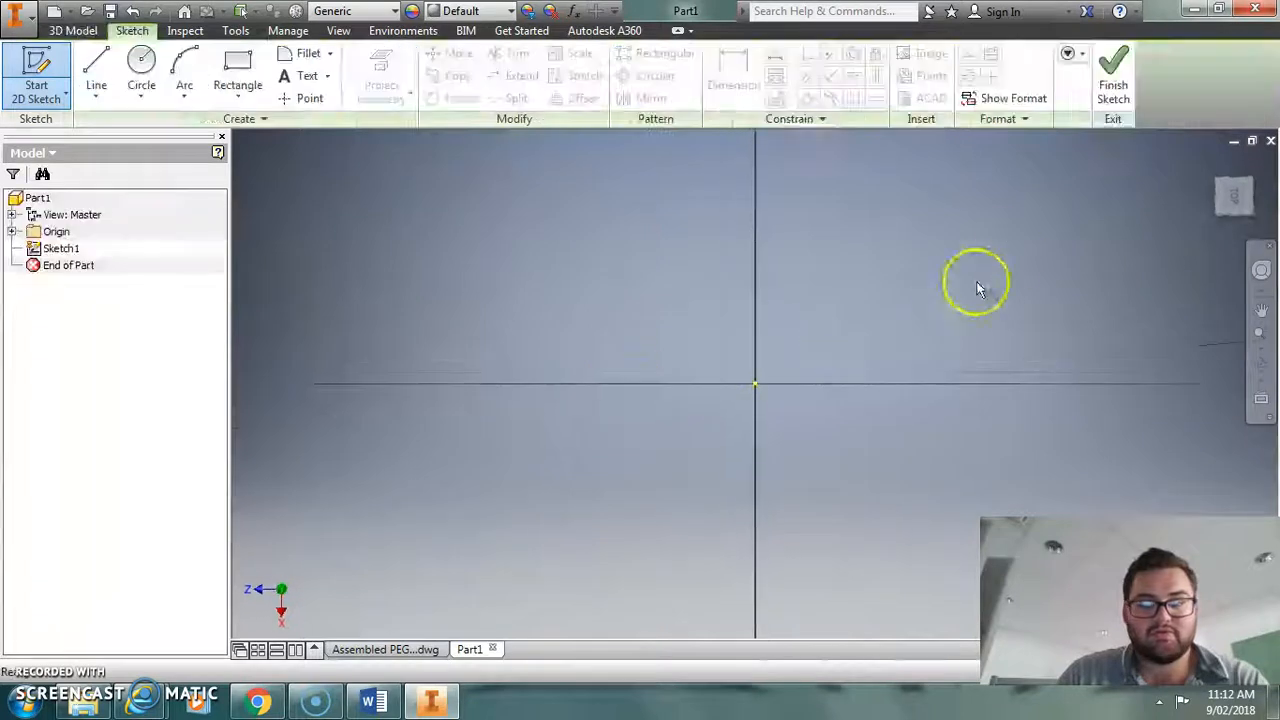
click(1212, 167)
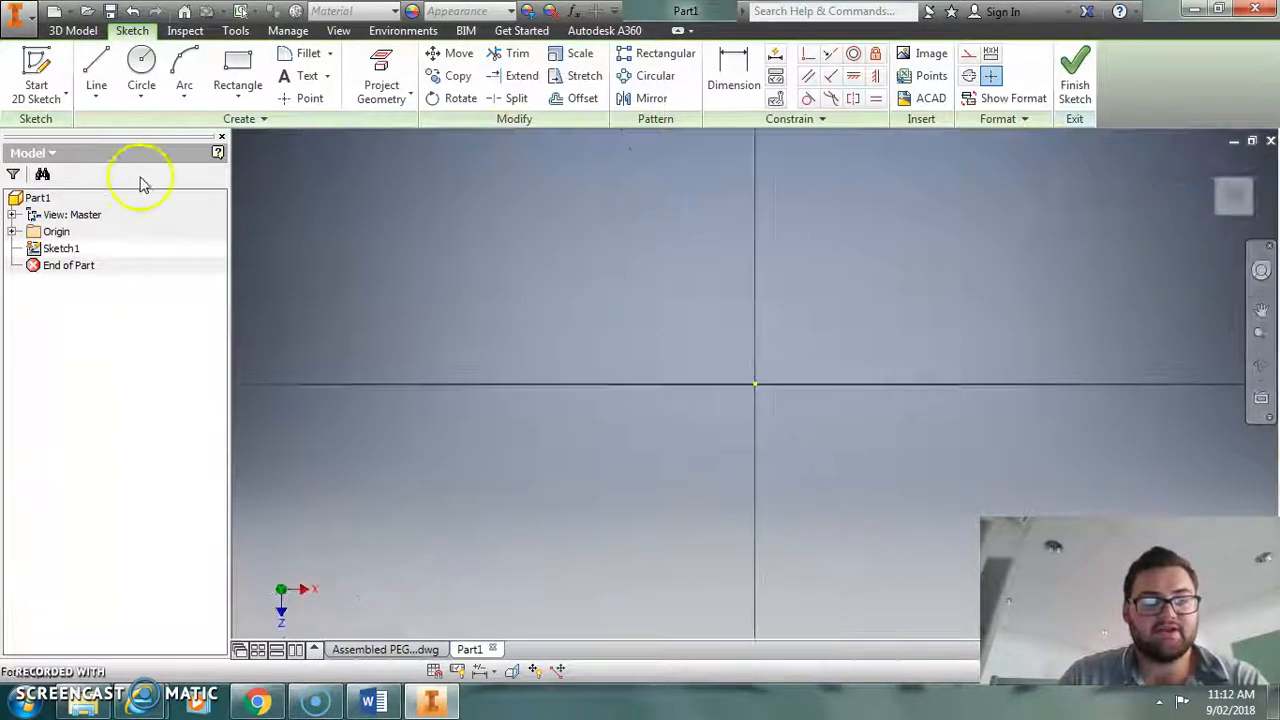
Draw a 140 mm horizontal base line starting from the sketch origin along the X axis.
click(95, 68)
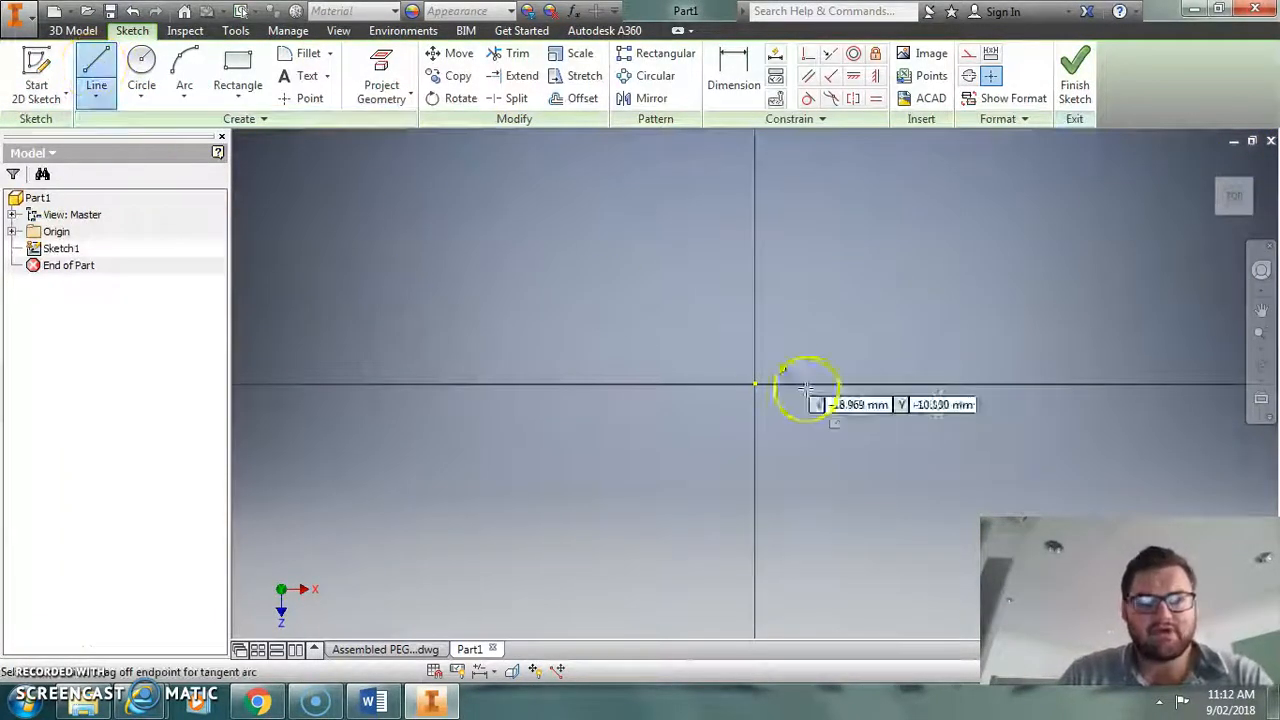
click(756, 384)
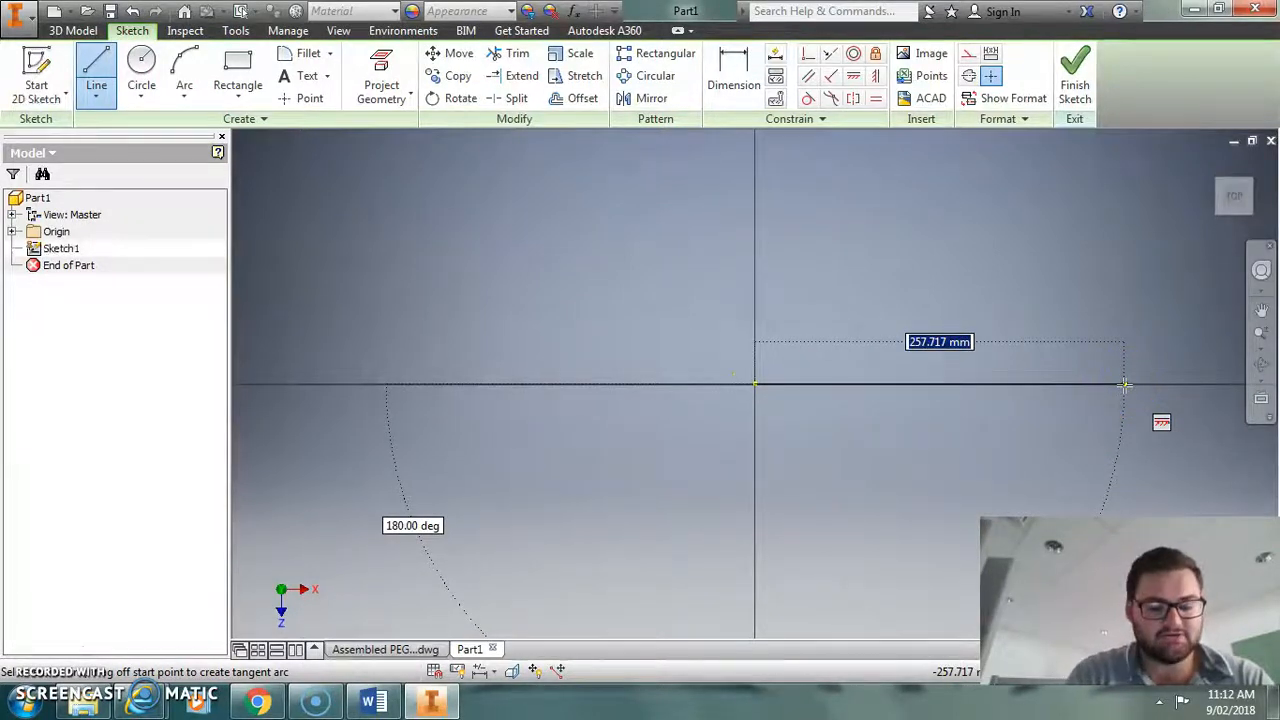
text(140)
key(Return)
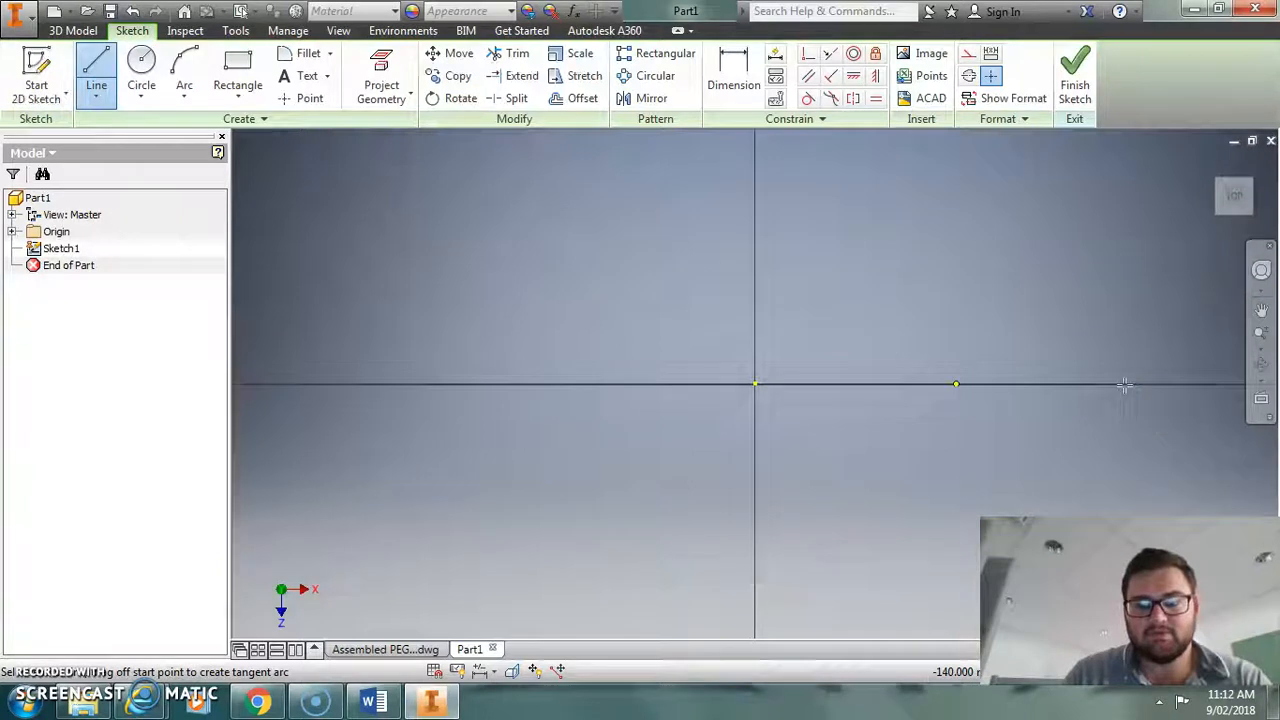
right_click(774, 205)
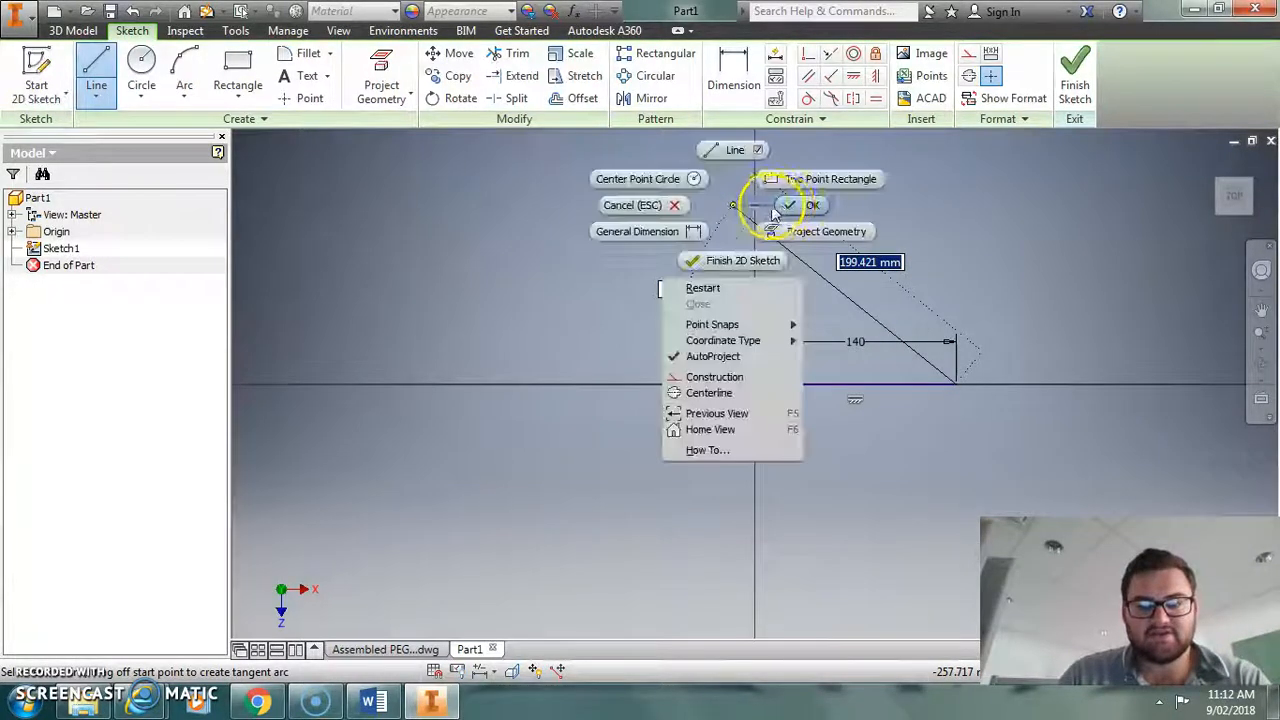
click(804, 206)
scroll(810, 385, up, 2)
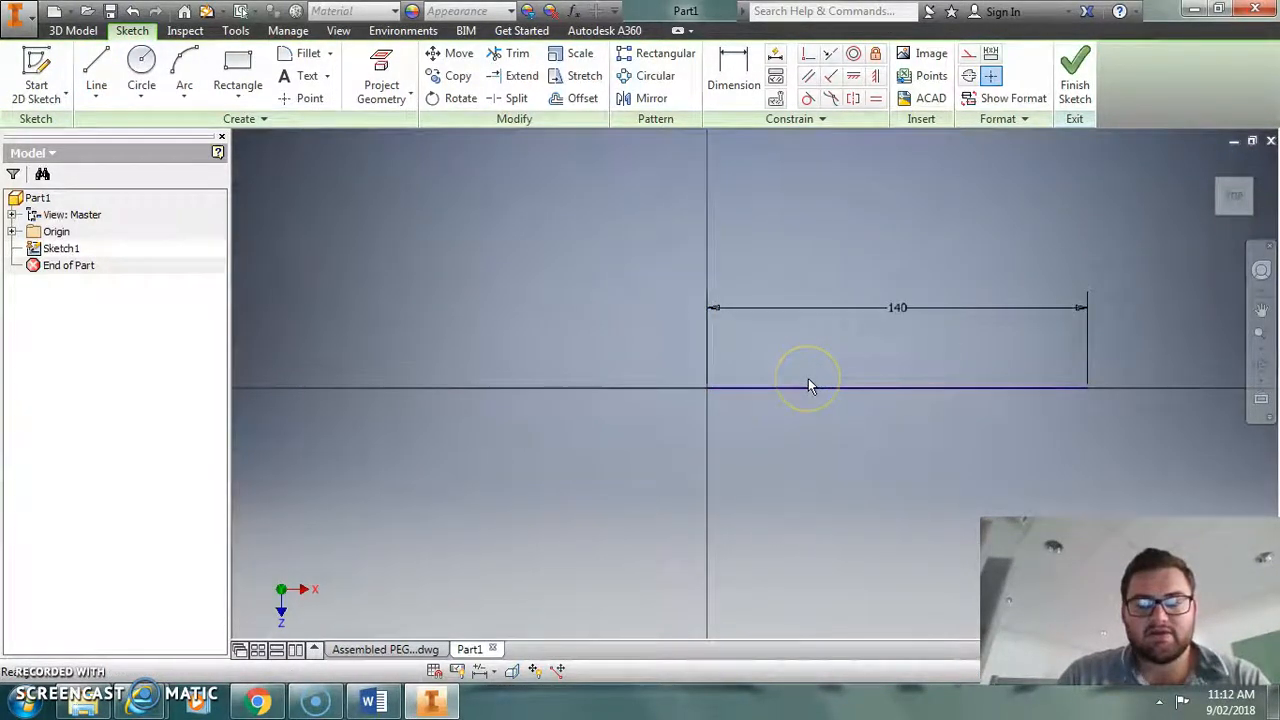
Draw a 5 mm vertical line upward from the origin end of the base line.
click(96, 66)
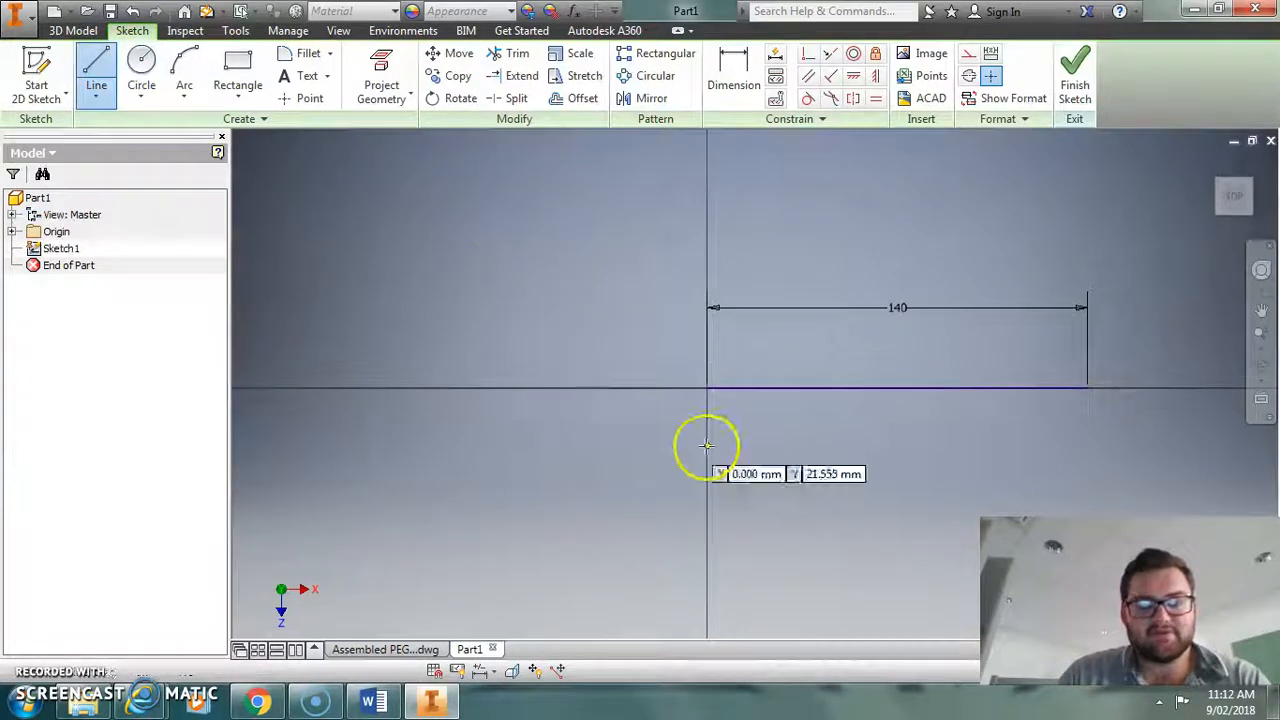
click(707, 387)
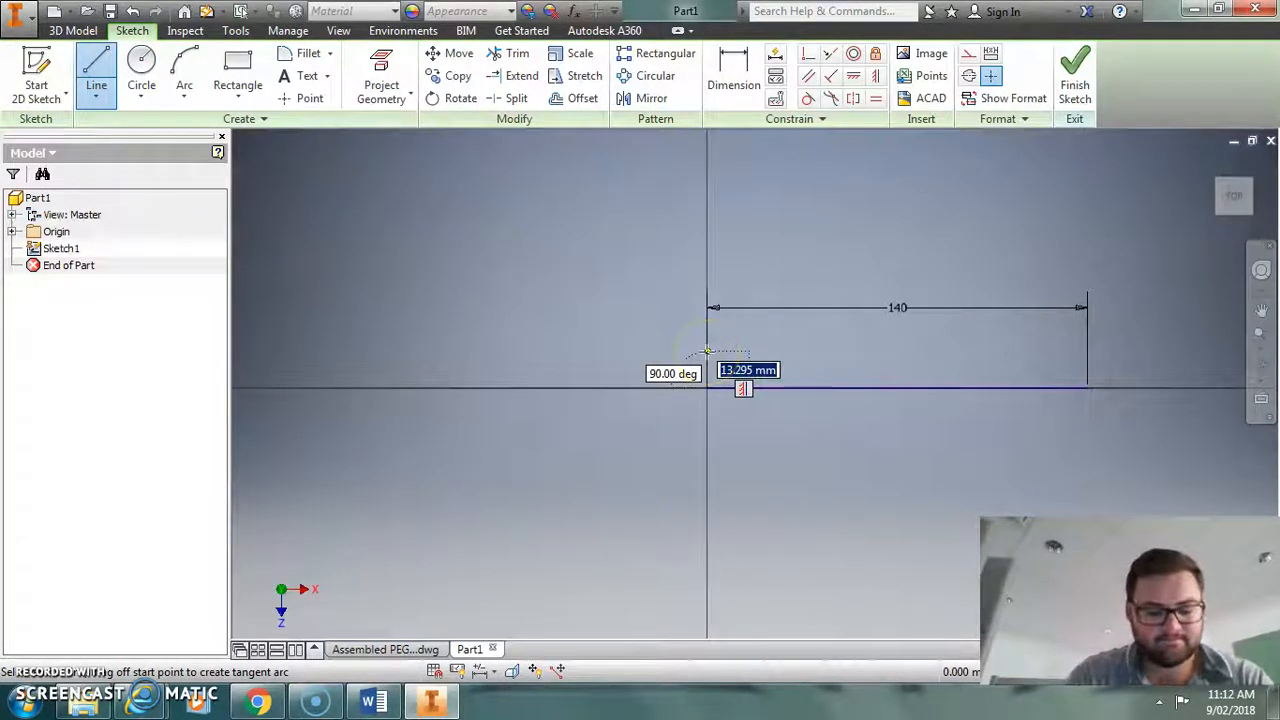
key(Return)
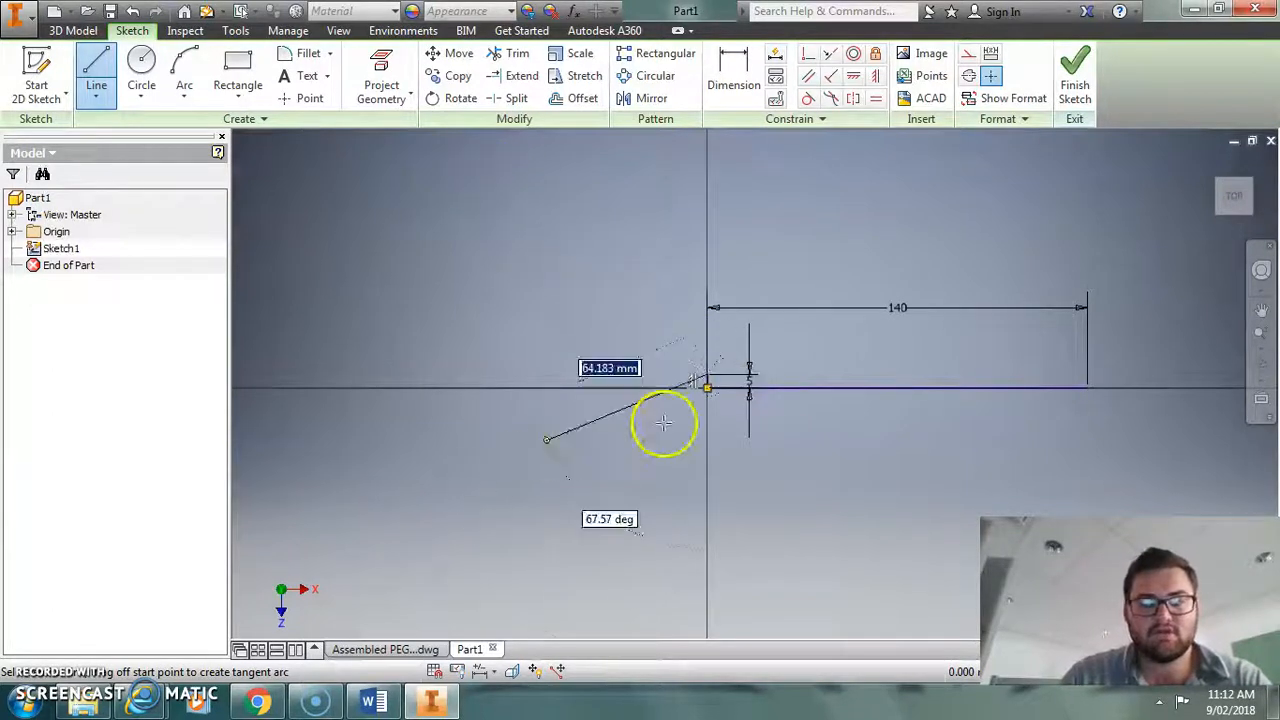
right_click(713, 285)
click(740, 272)
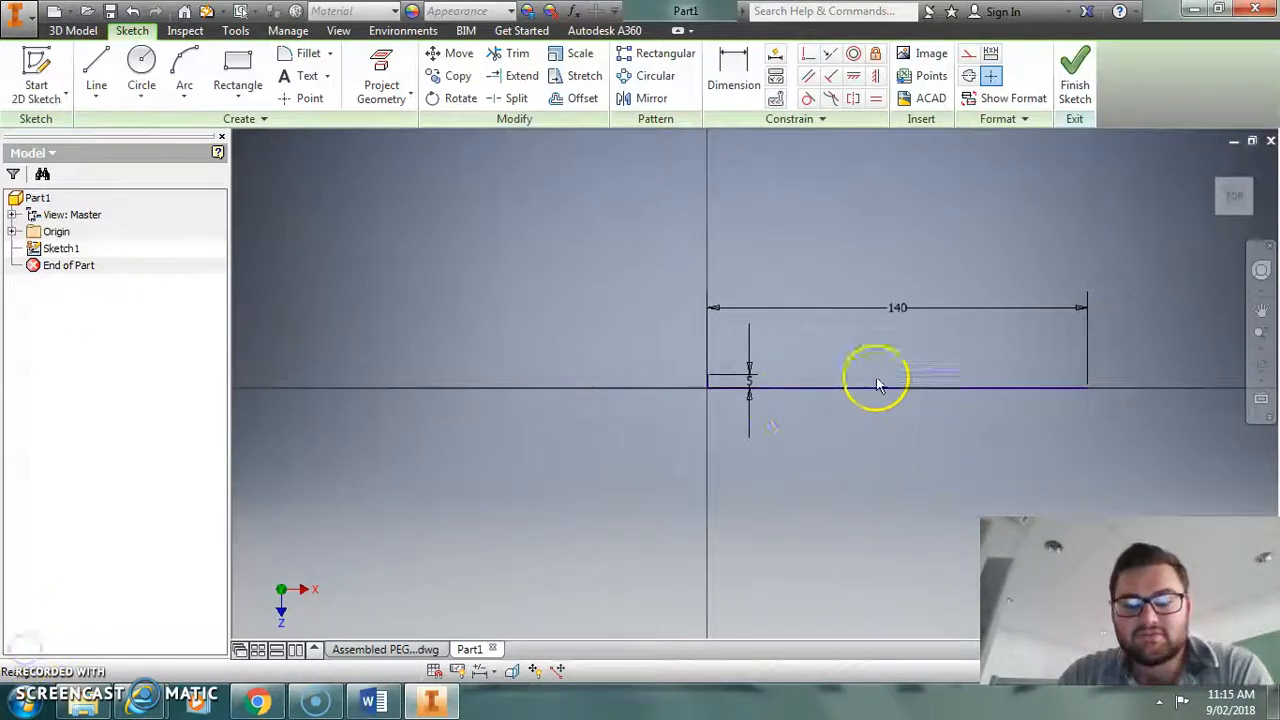
Draw a 9 mm vertical line upward from the far end of the 140 mm base line.
click(96, 62)
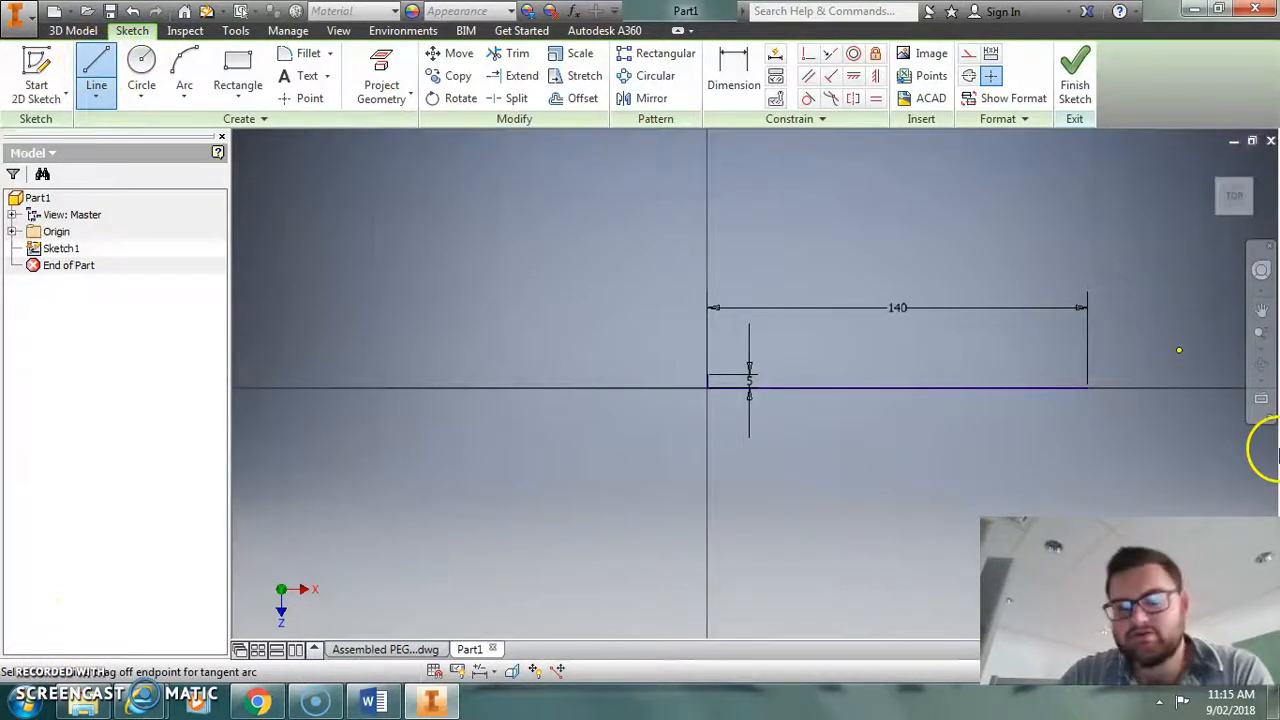
click(1088, 387)
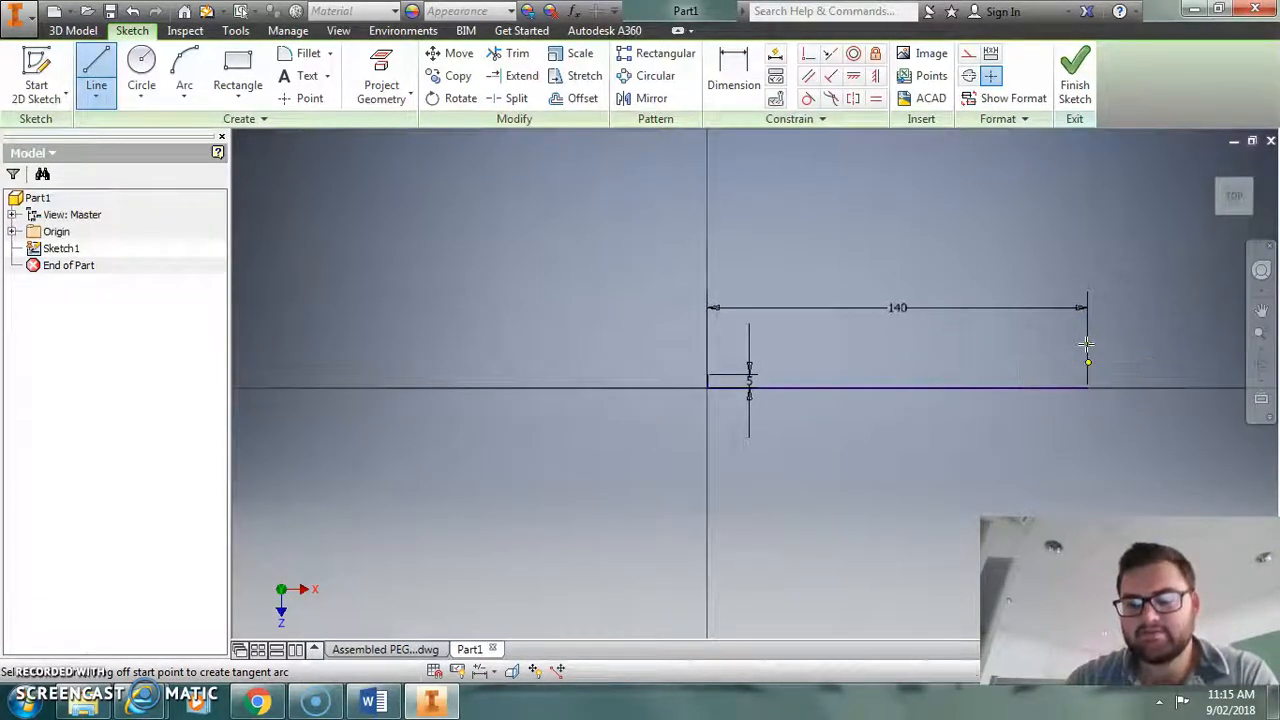
drag(1088, 387, 1042, 324)
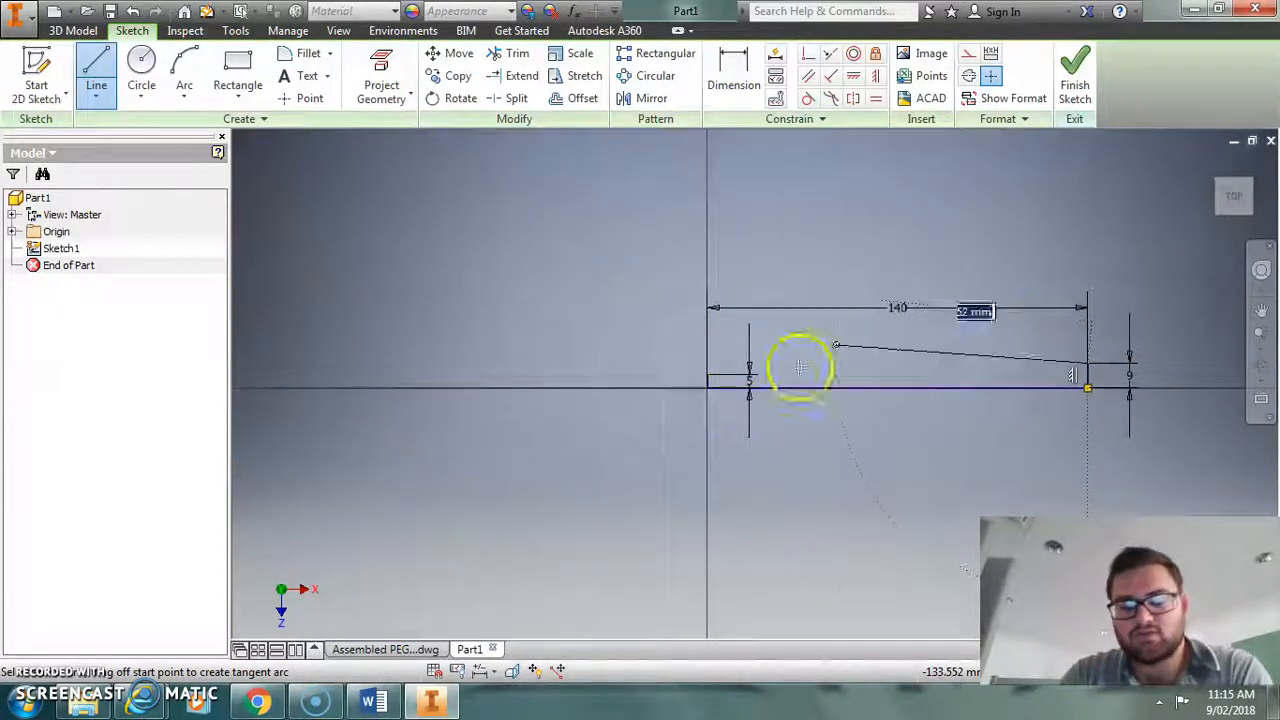
right_click(636, 358)
click(737, 355)
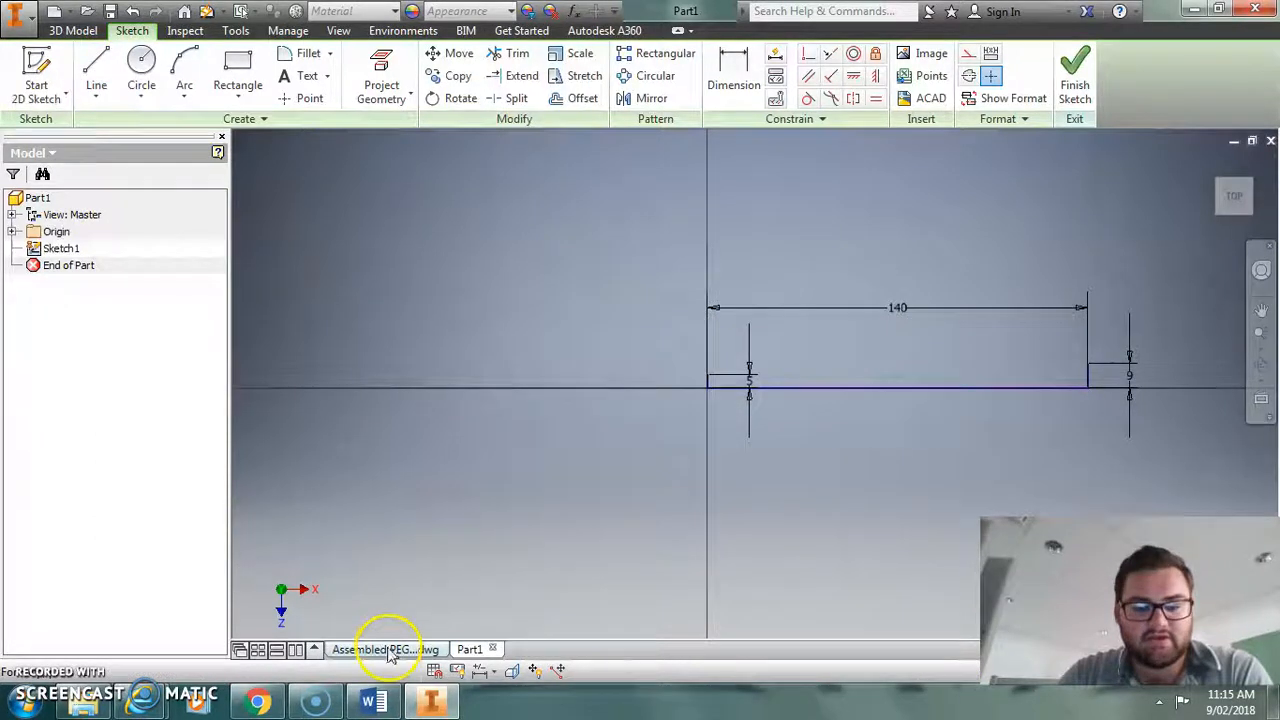
Examine the peg's side view in the assembled peg drawing, including the holes, tapered edges and jaw notch.
click(390, 650)
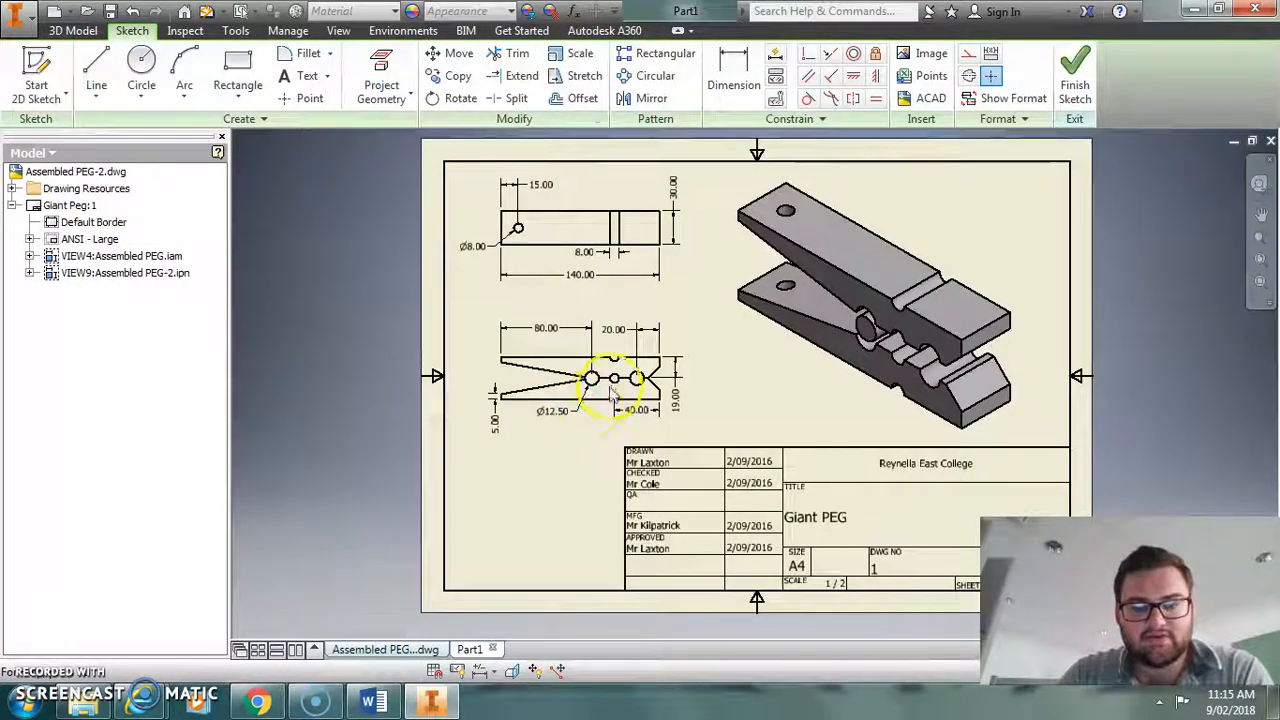
scroll(617, 389, up, 10)
scroll(518, 343, down, 3)
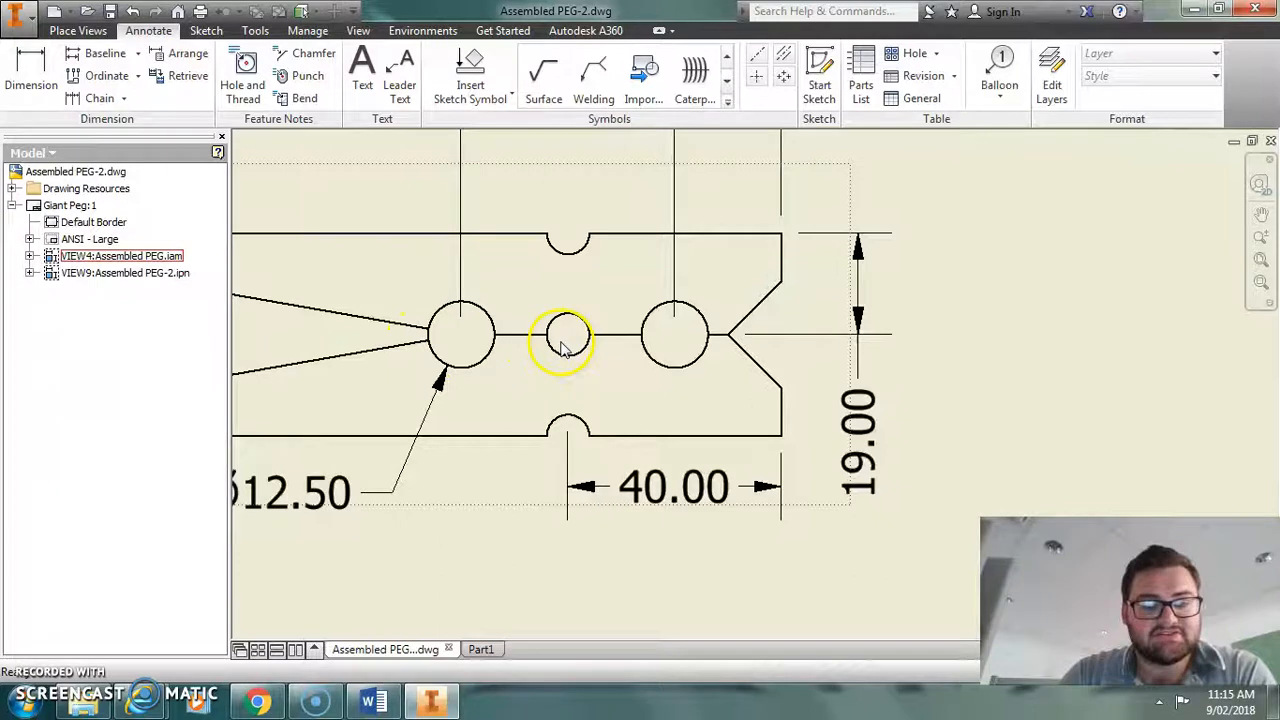
scroll(437, 398, down, 5)
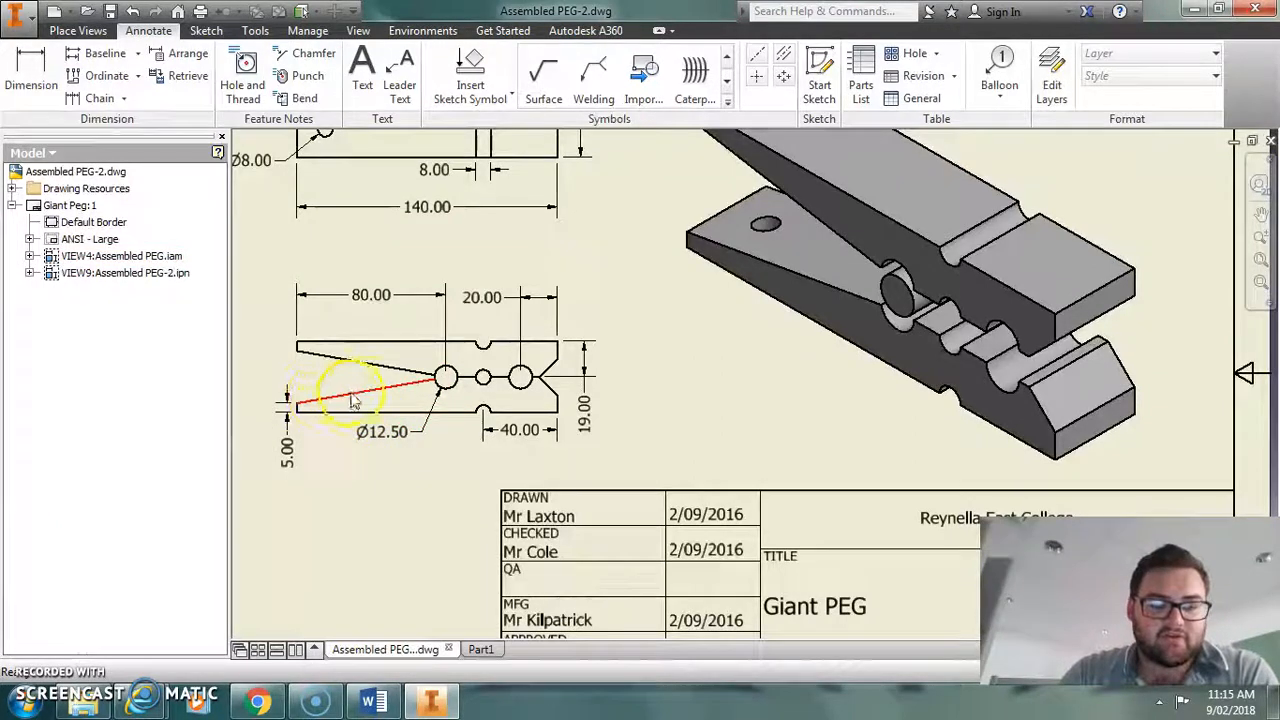
click(447, 386)
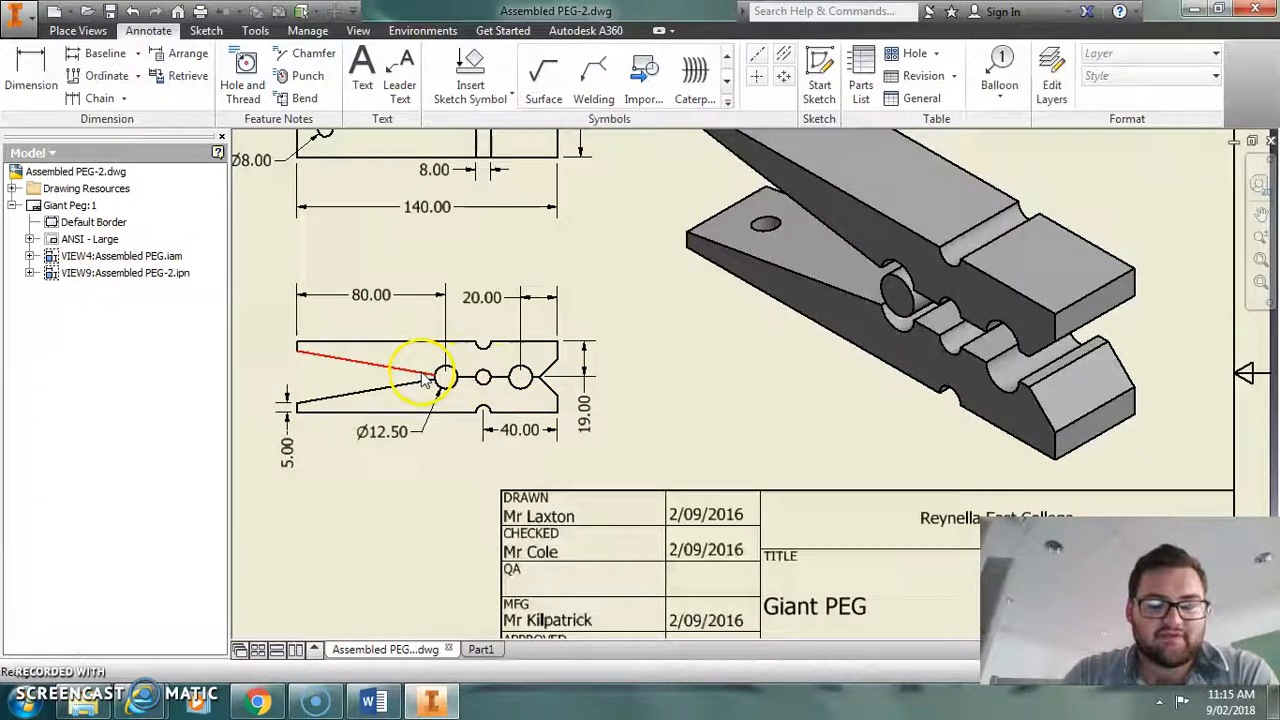
Measure the horizontal distance from the jaw notch to the point where the tapered edge meets the 12.5 mm hole, without keeping the dimension.
click(31, 75)
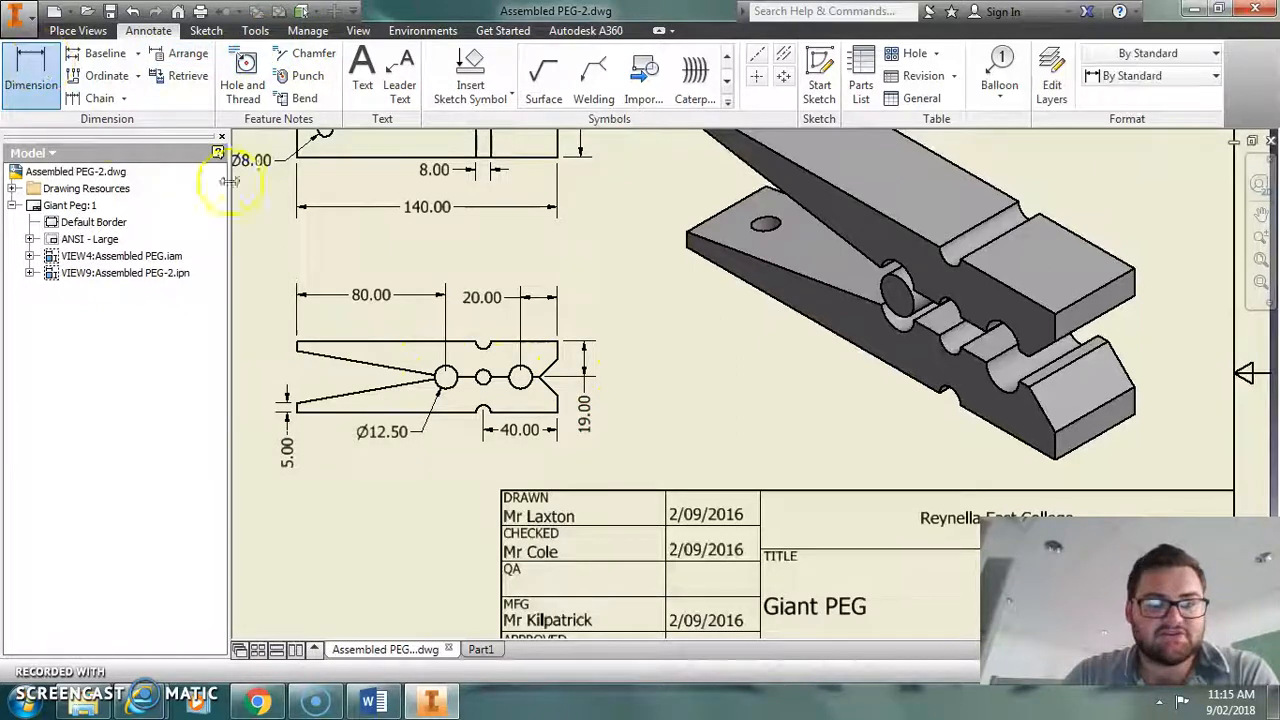
click(546, 385)
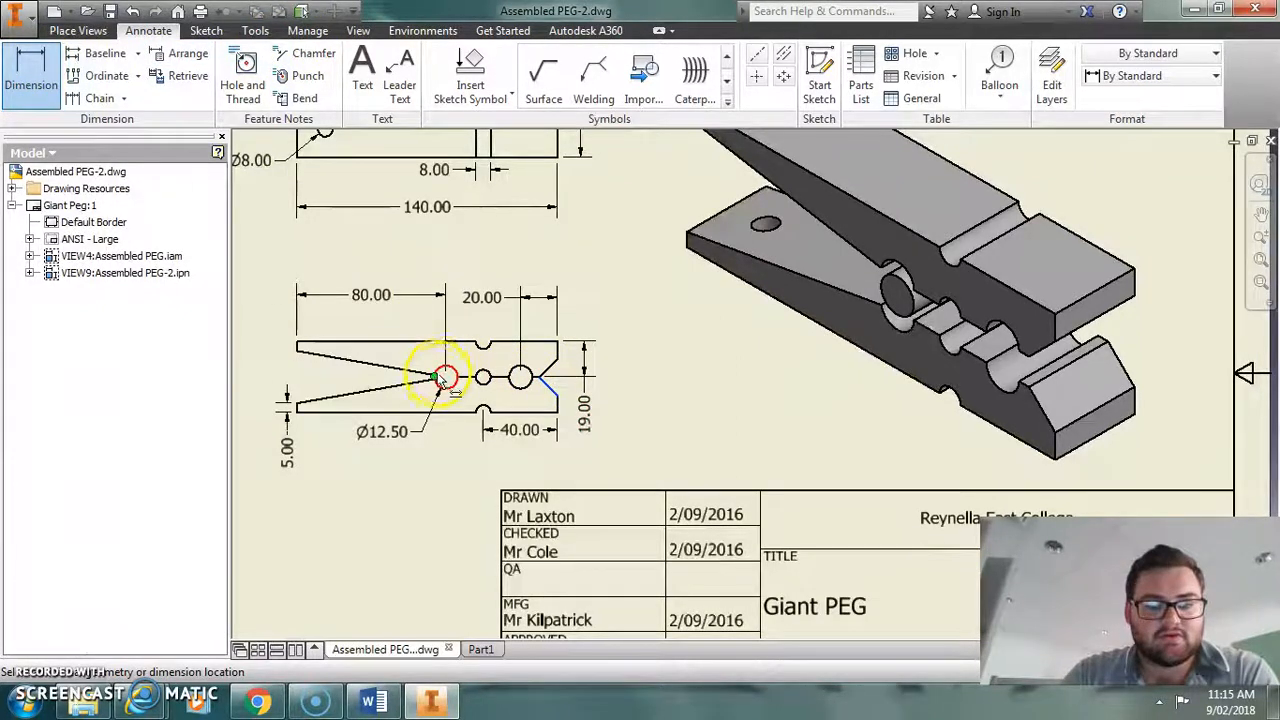
click(435, 379)
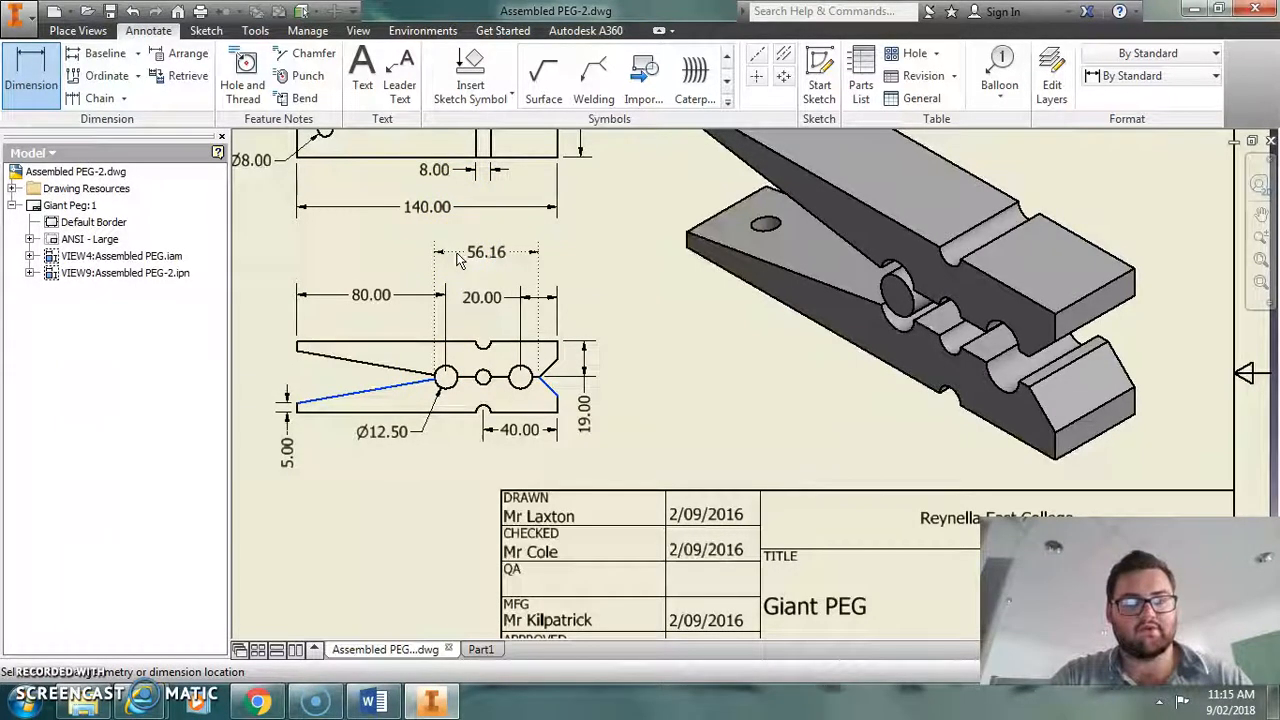
key(Escape)
click(478, 334)
click(447, 388)
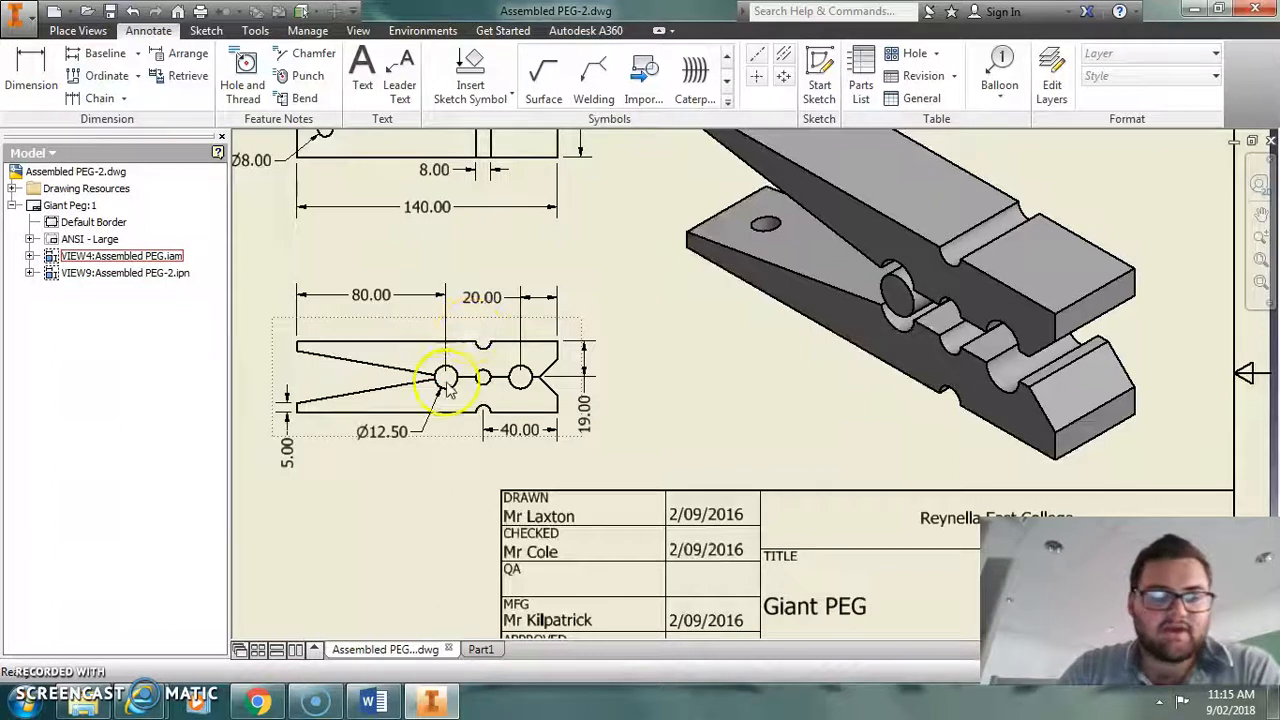
click(437, 390)
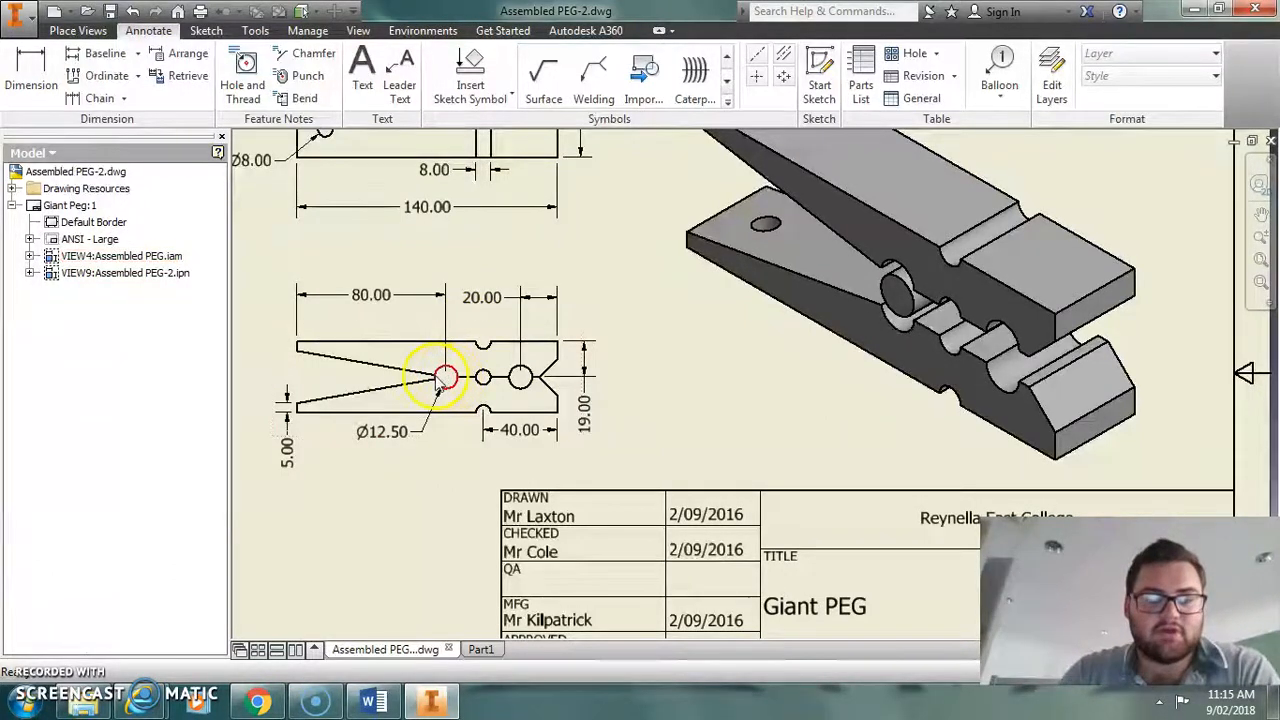
Measure the horizontal distance from the centre of the 12.5 mm hole to the jaw notch point, without keeping the dimension.
click(31, 72)
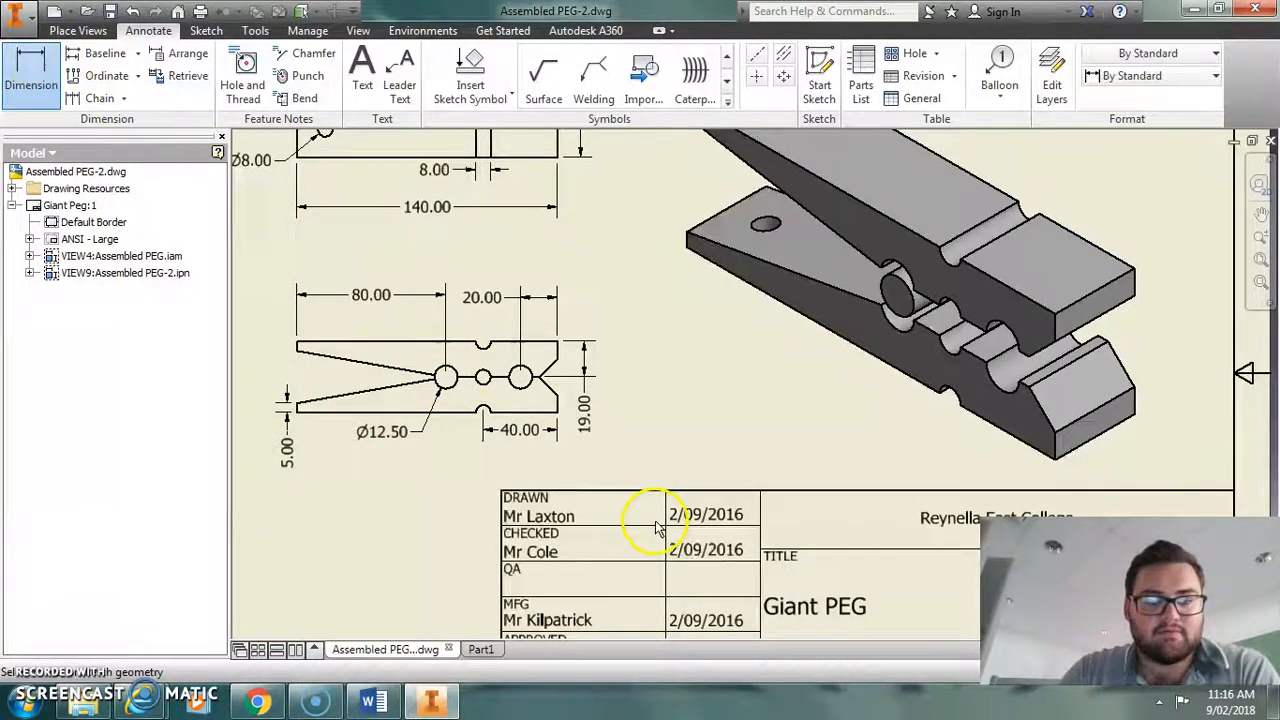
click(513, 388)
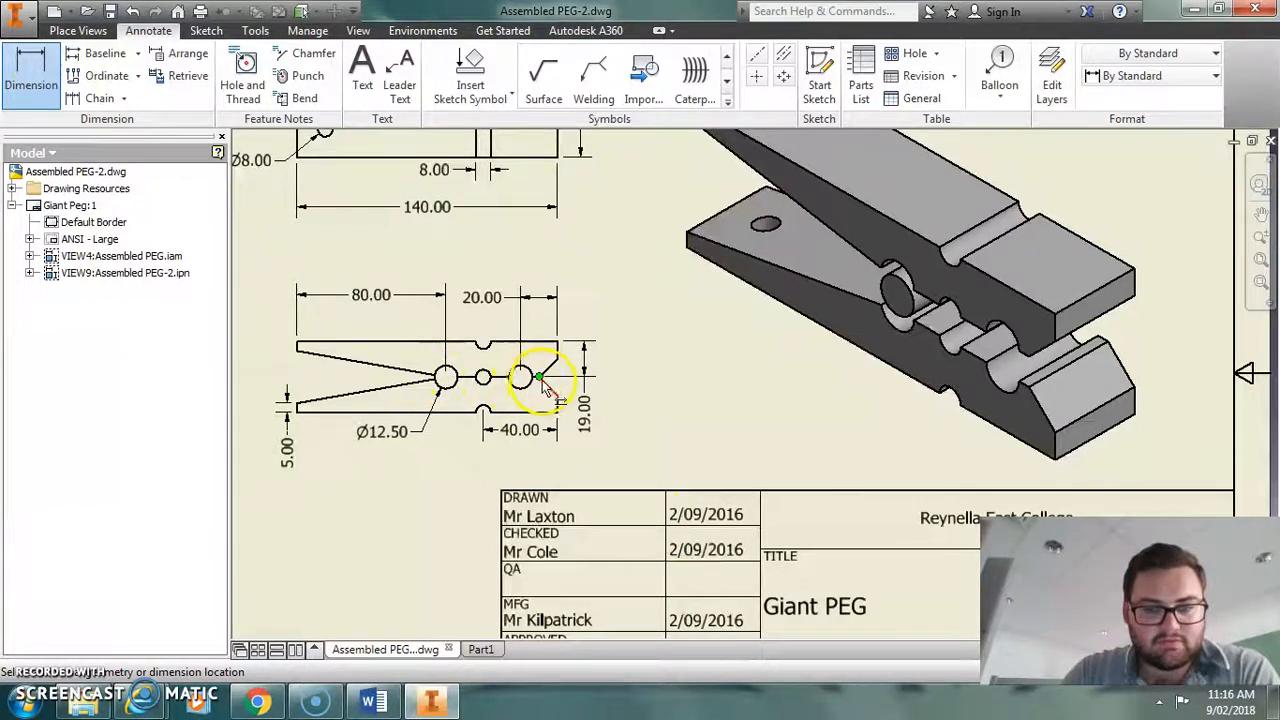
click(541, 381)
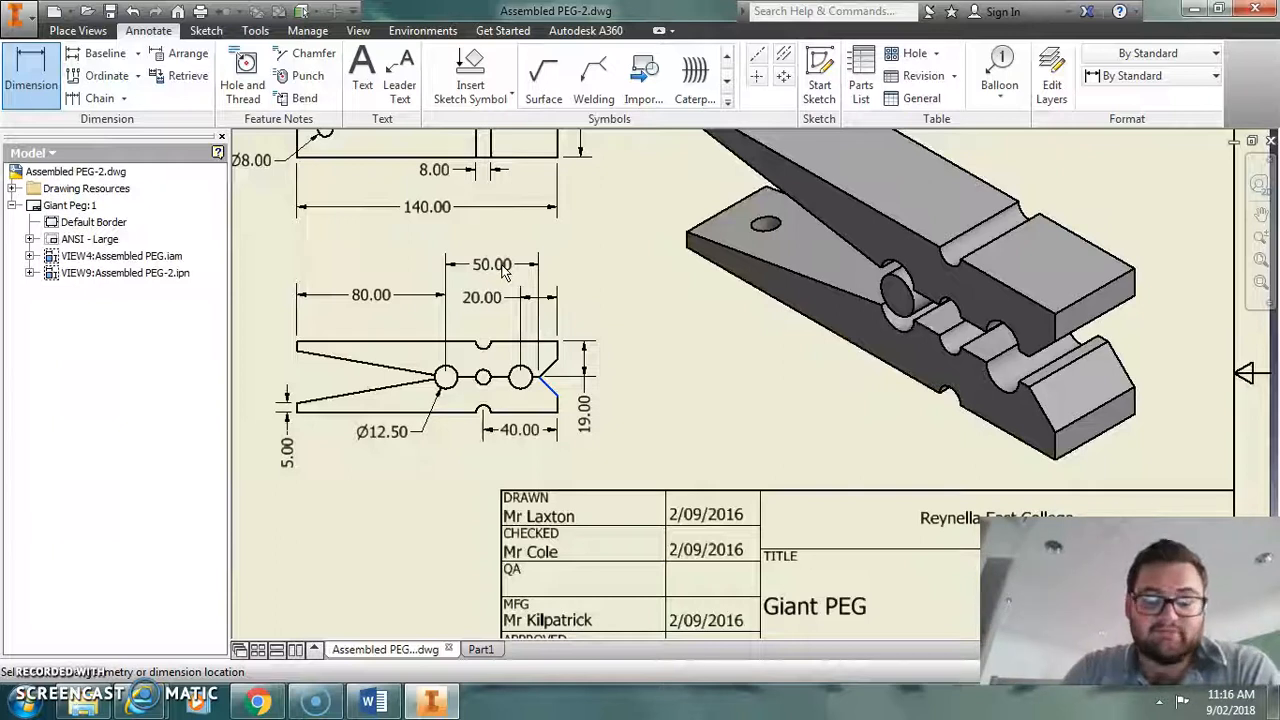
right_click(502, 265)
click(566, 270)
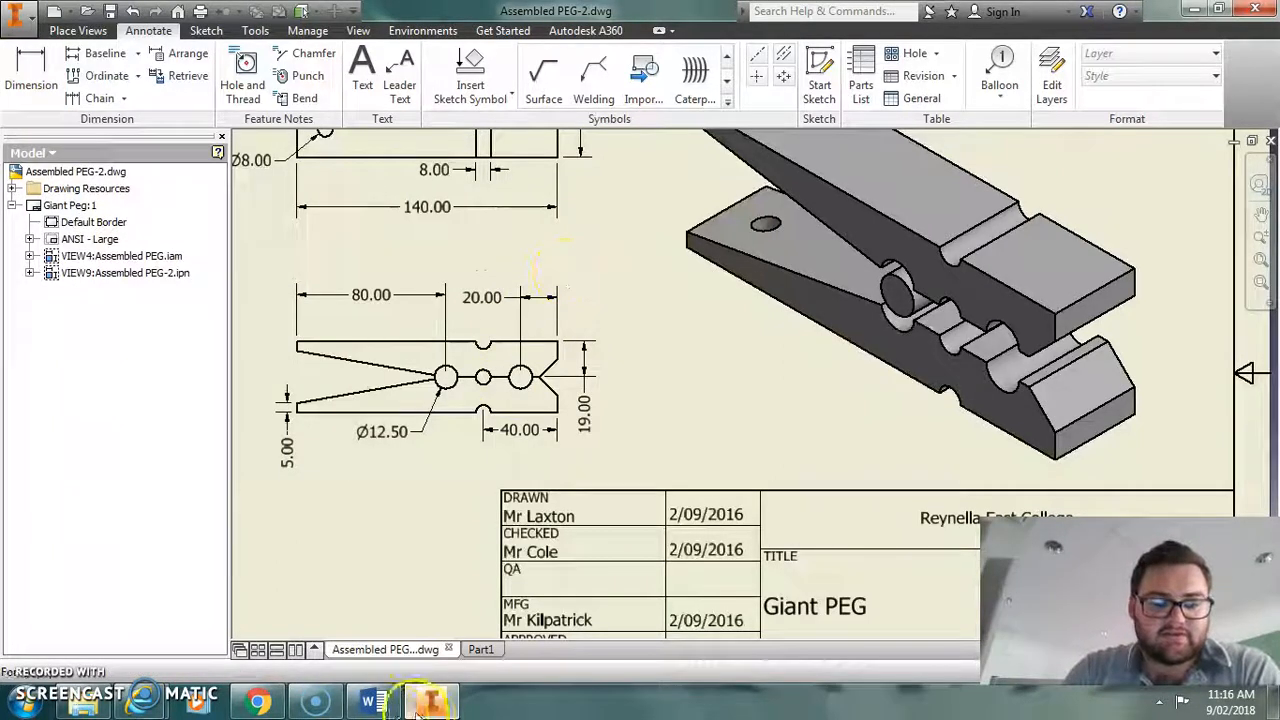
Return to the Part1 sketch and draw a separate 50 mm horizontal line above the base line.
mouse_move(295, 700)
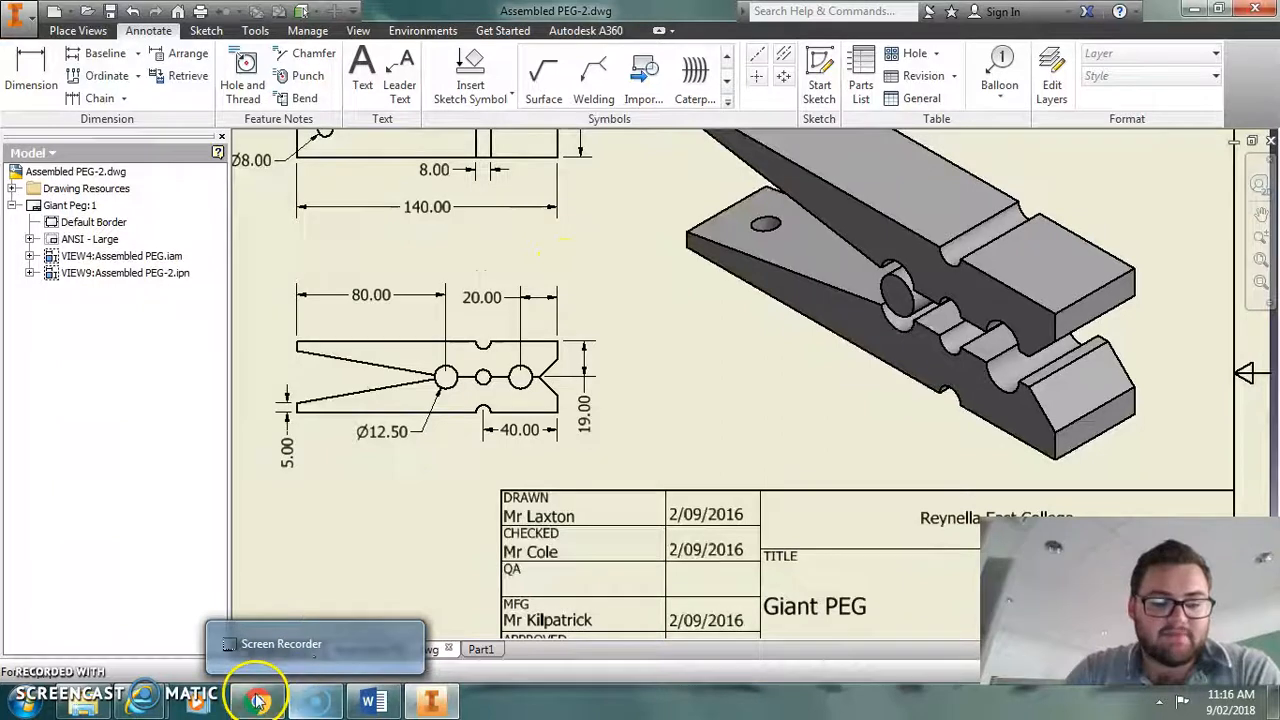
click(480, 649)
click(96, 65)
click(851, 323)
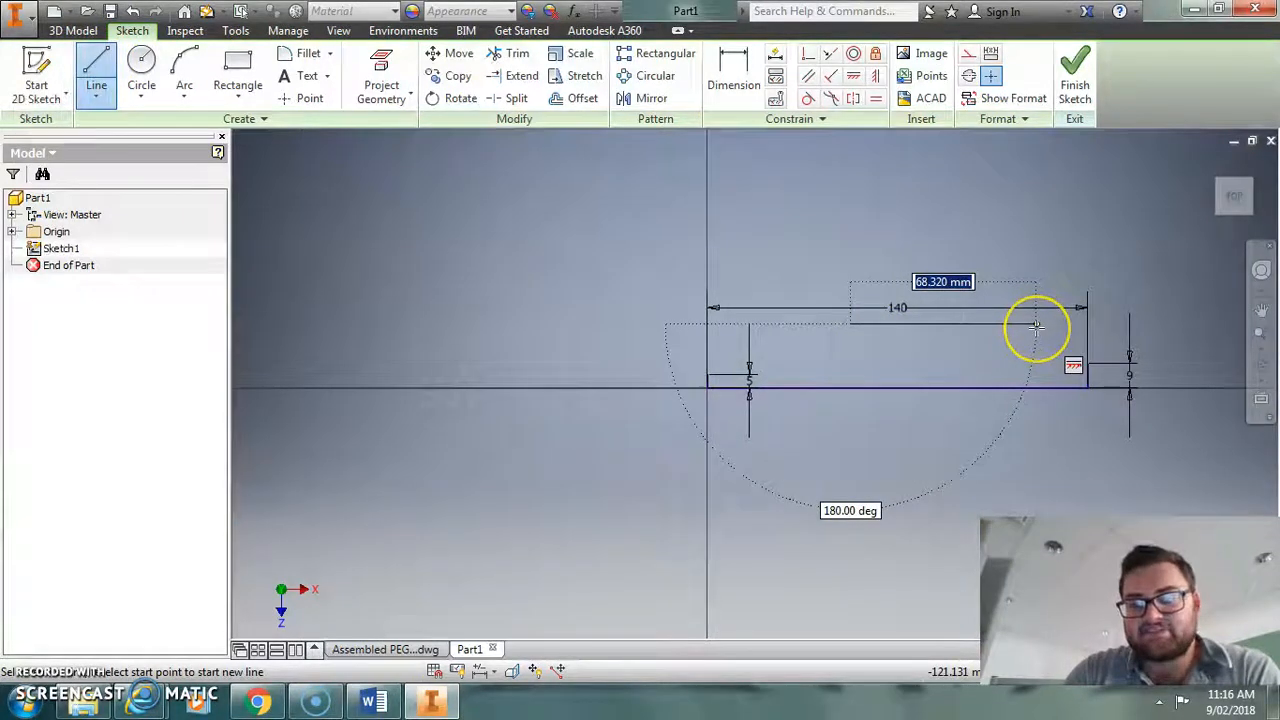
text(50)
key(Return)
drag(986, 323, 955, 205)
right_click(1000, 205)
key(Escape)
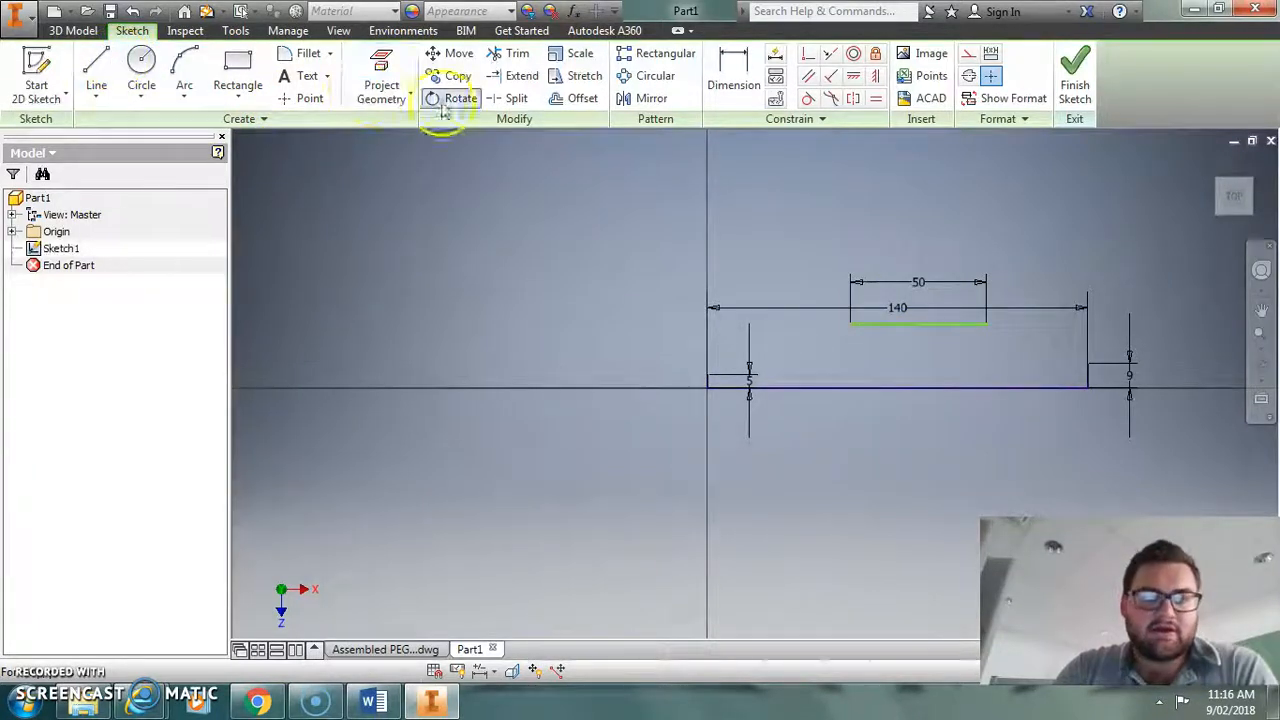
Dimension the separate 50 mm line at 19 mm above the base line.
click(736, 72)
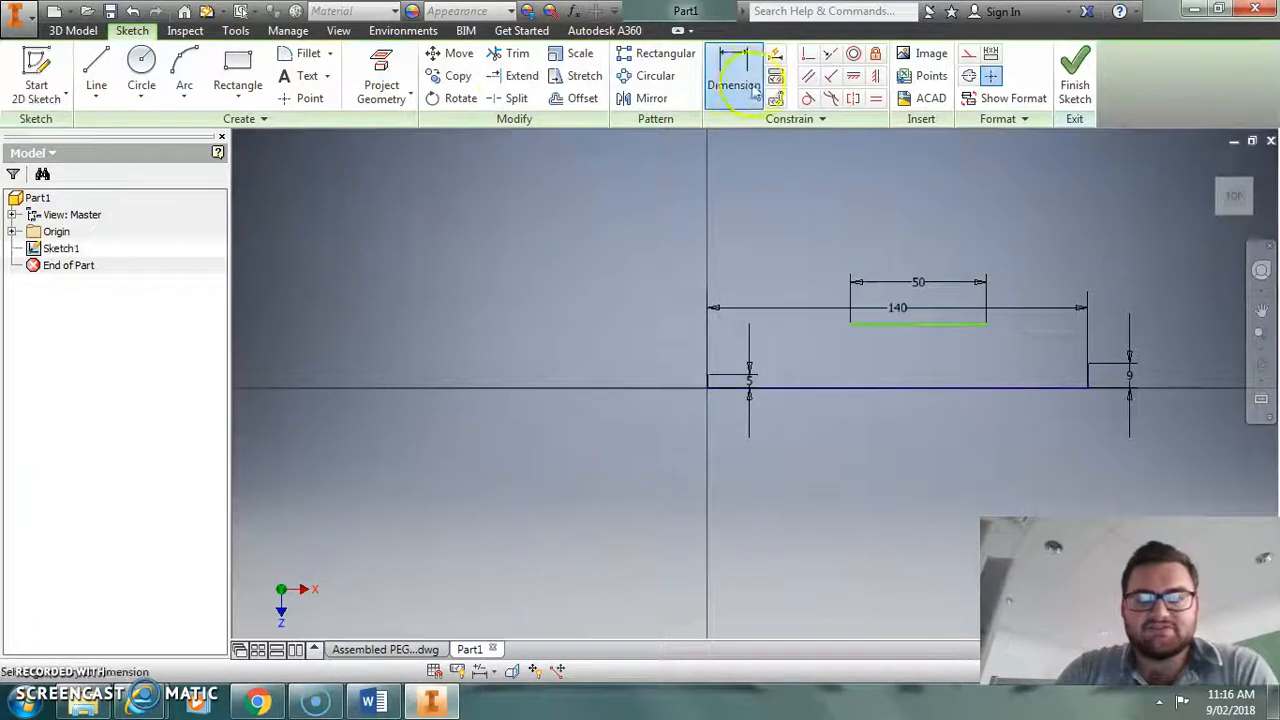
click(945, 324)
click(955, 389)
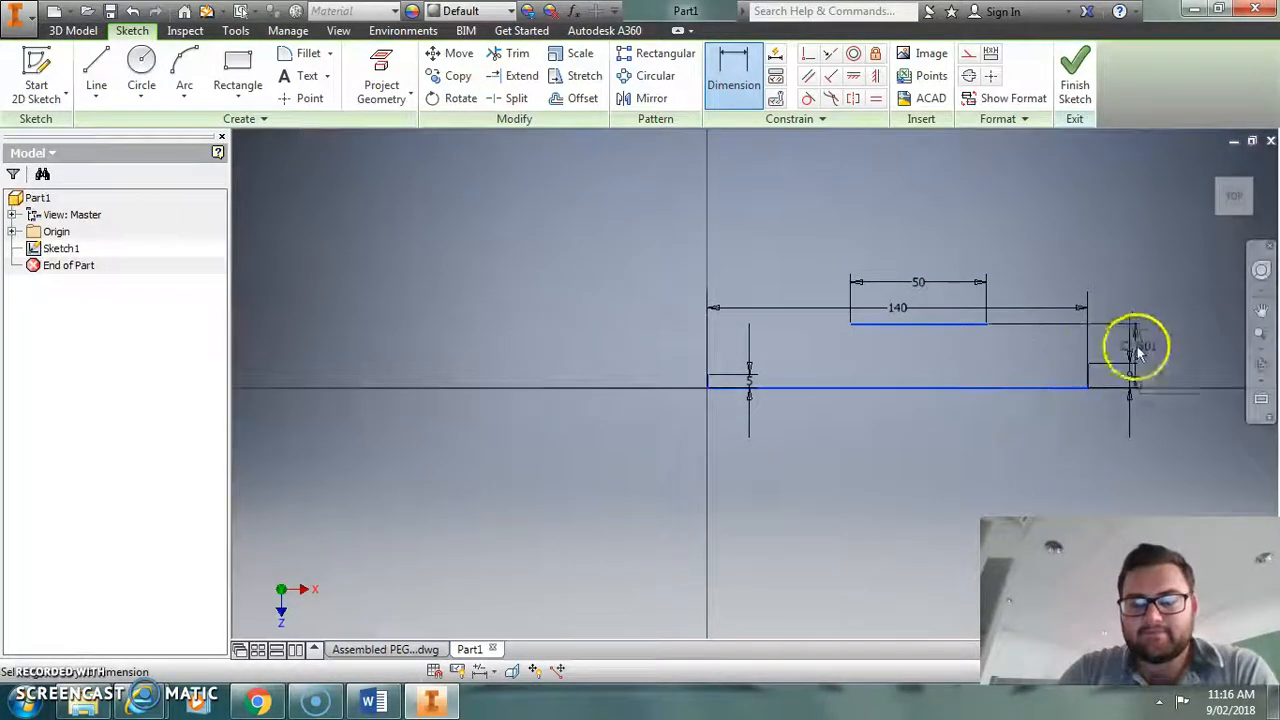
click(1190, 337)
text(1)
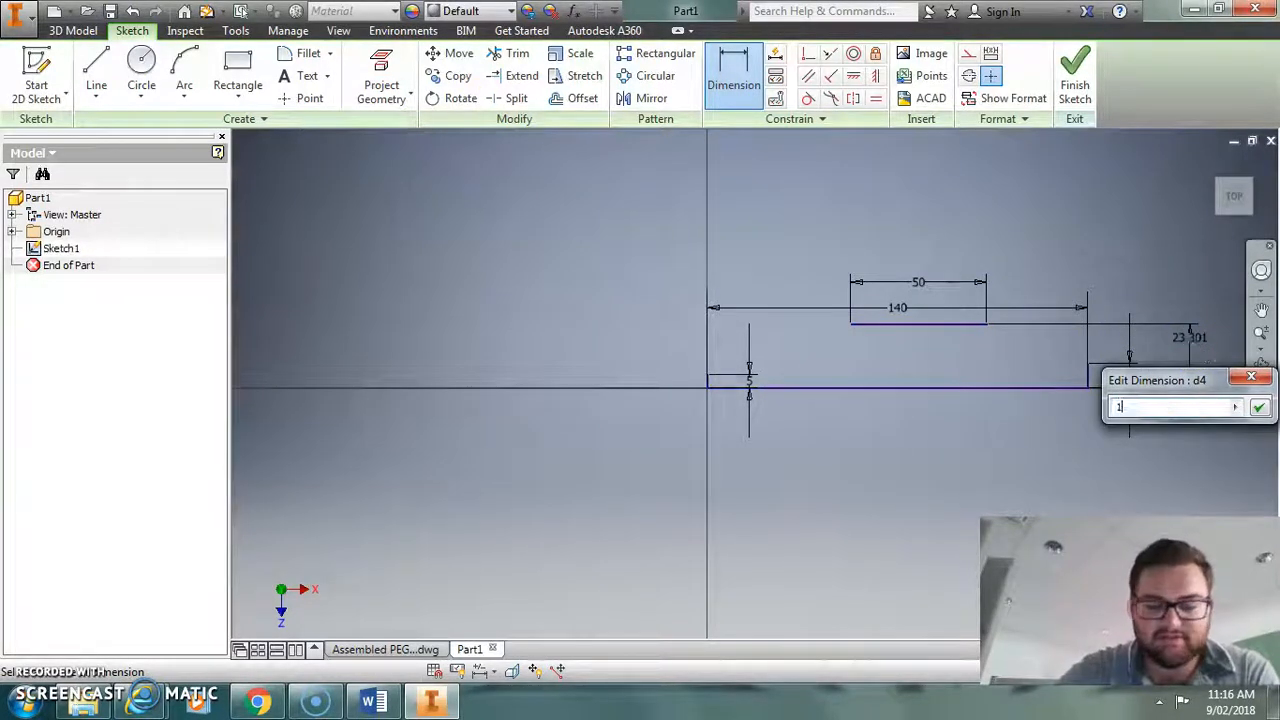
text(9)
key(Return)
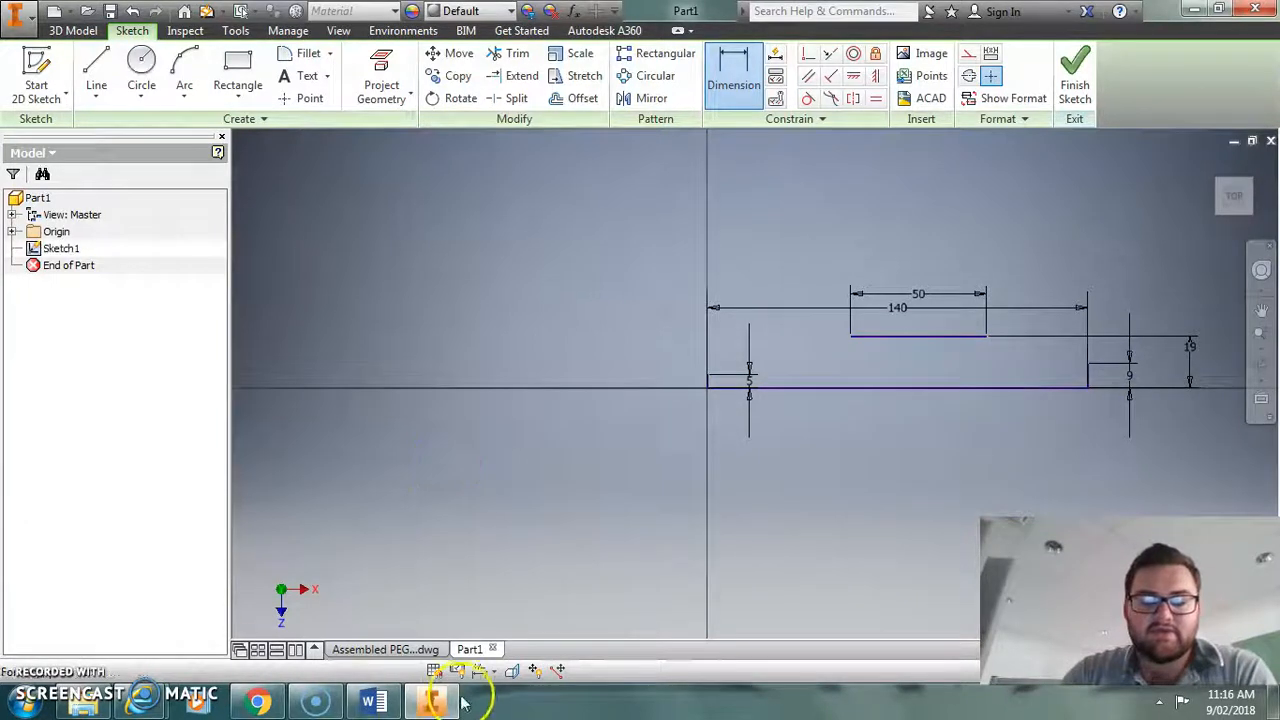
Examine the jaw notch's sloped edge in the assembled peg drawing, and return to the Part1 sketch.
mouse_move(440, 704)
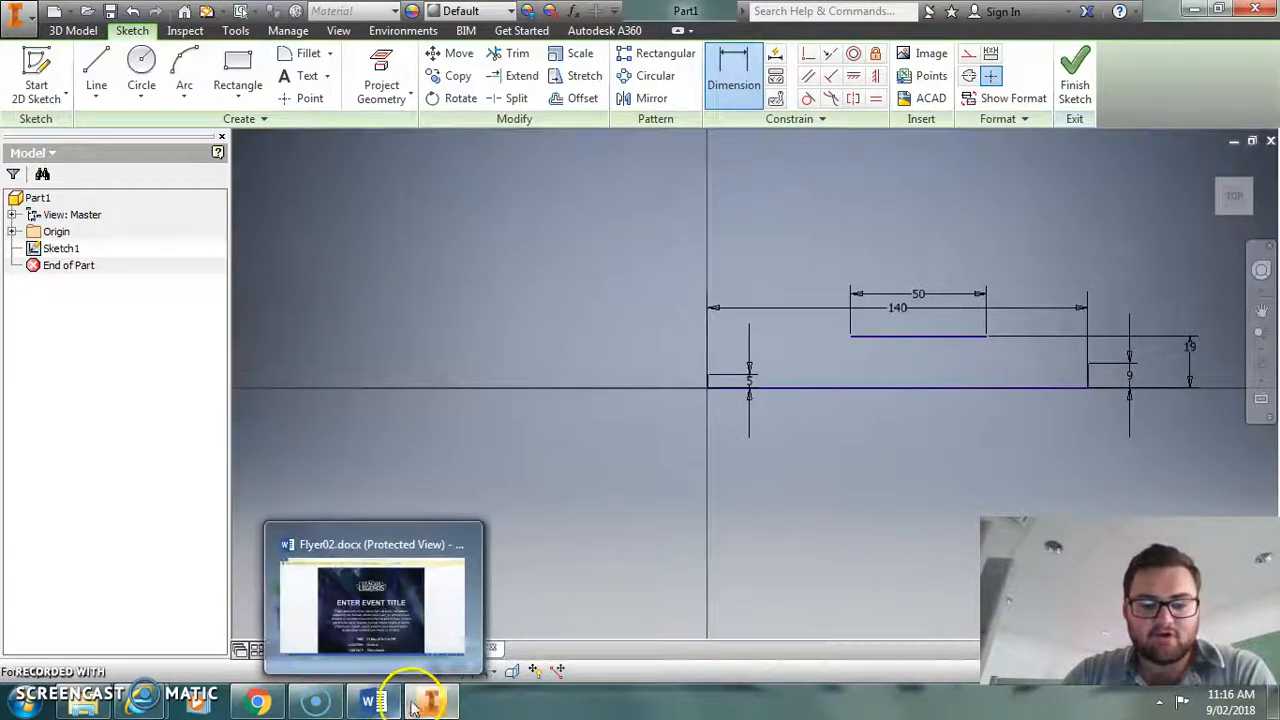
click(388, 650)
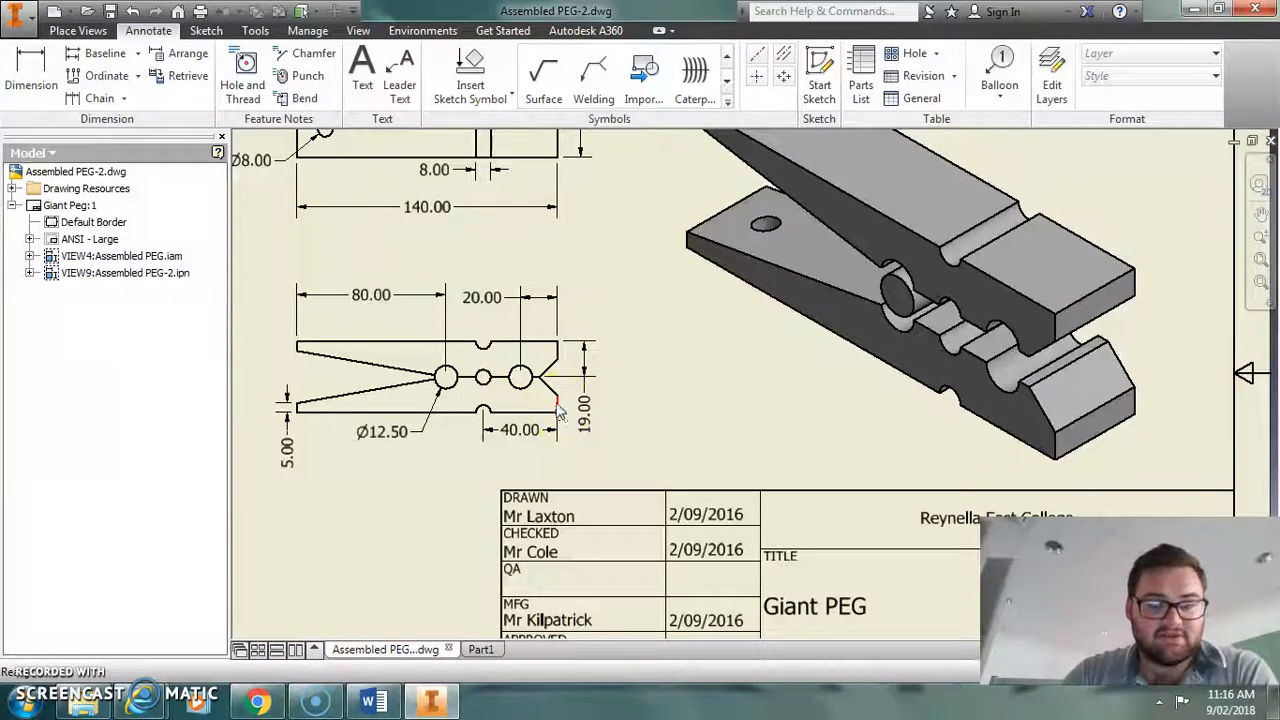
click(545, 391)
click(548, 392)
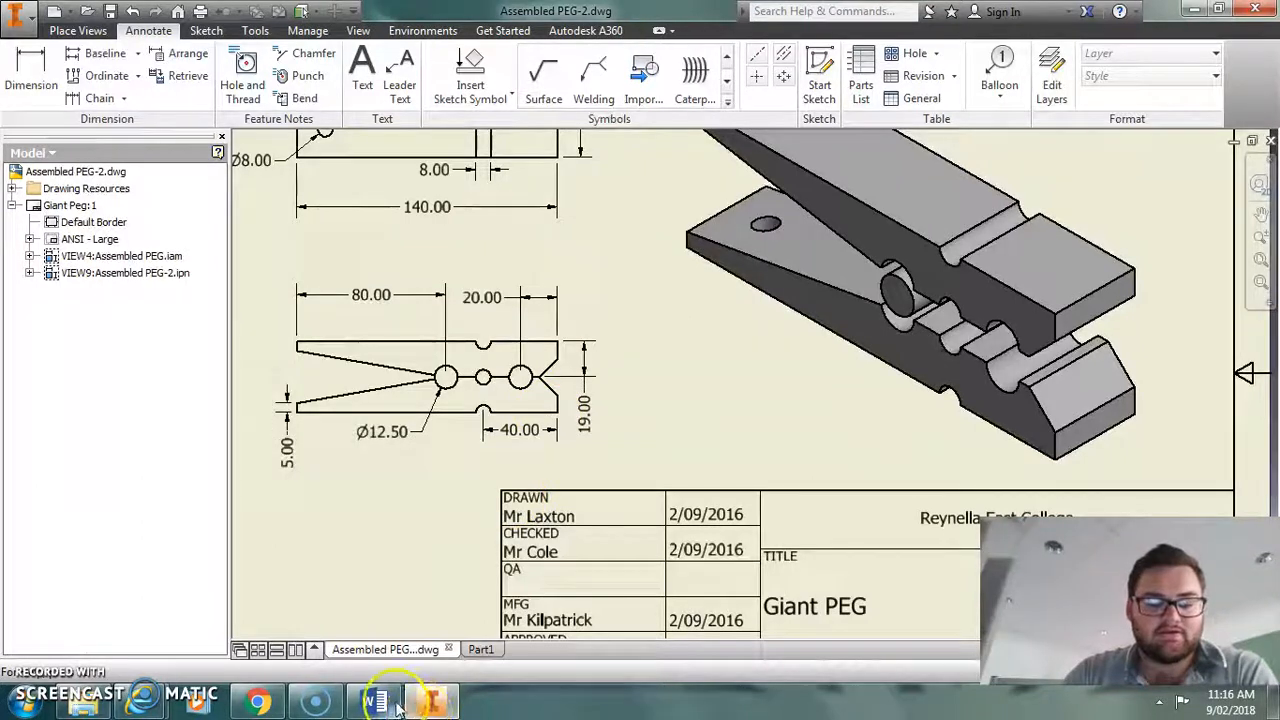
mouse_move(382, 705)
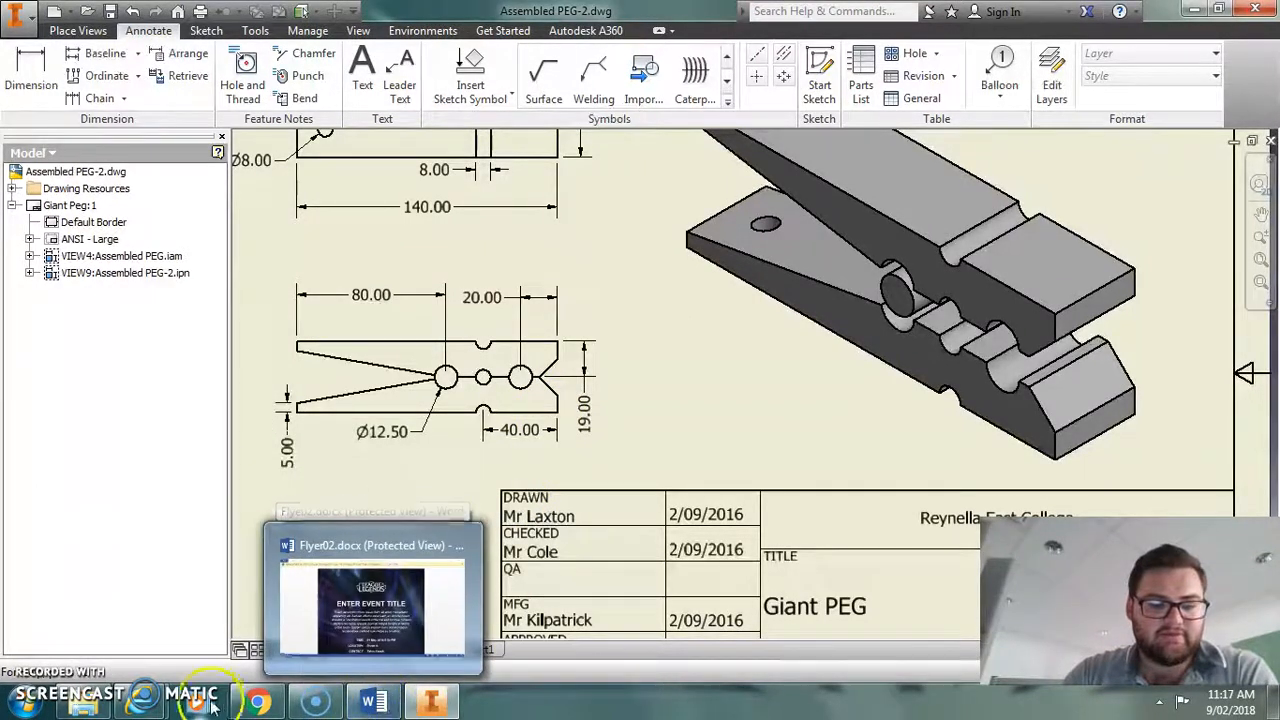
mouse_move(258, 705)
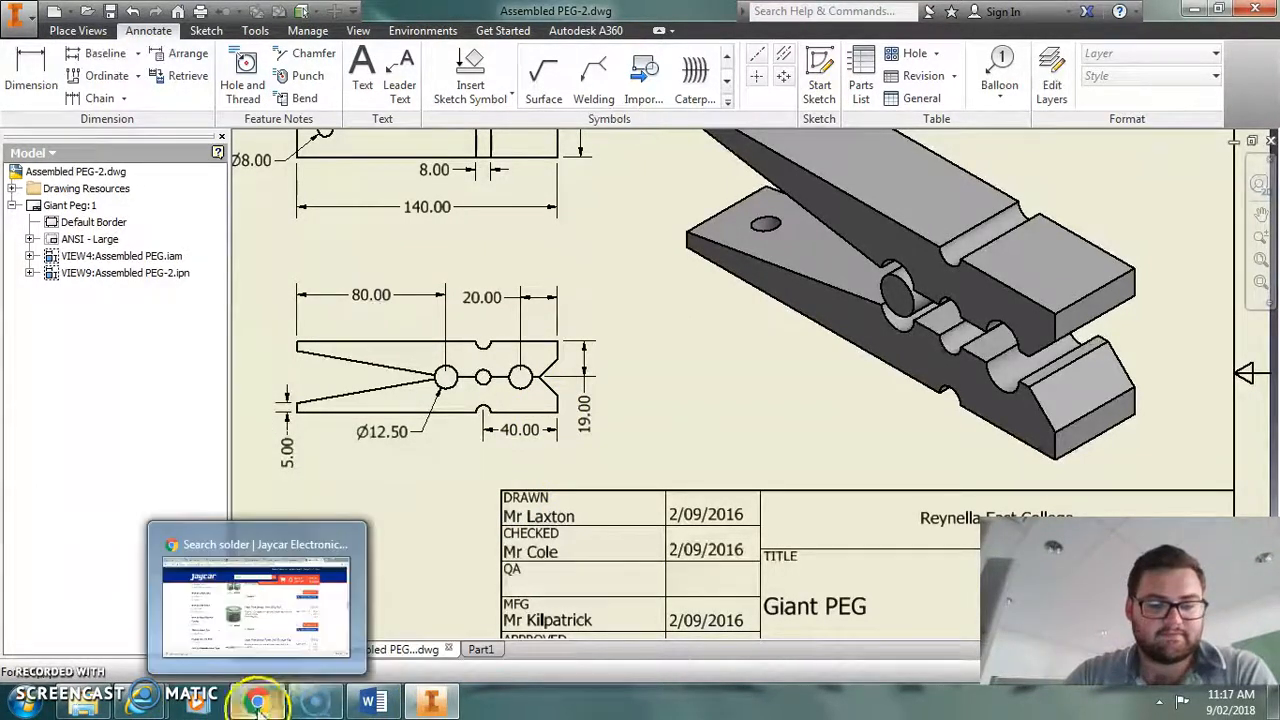
click(481, 649)
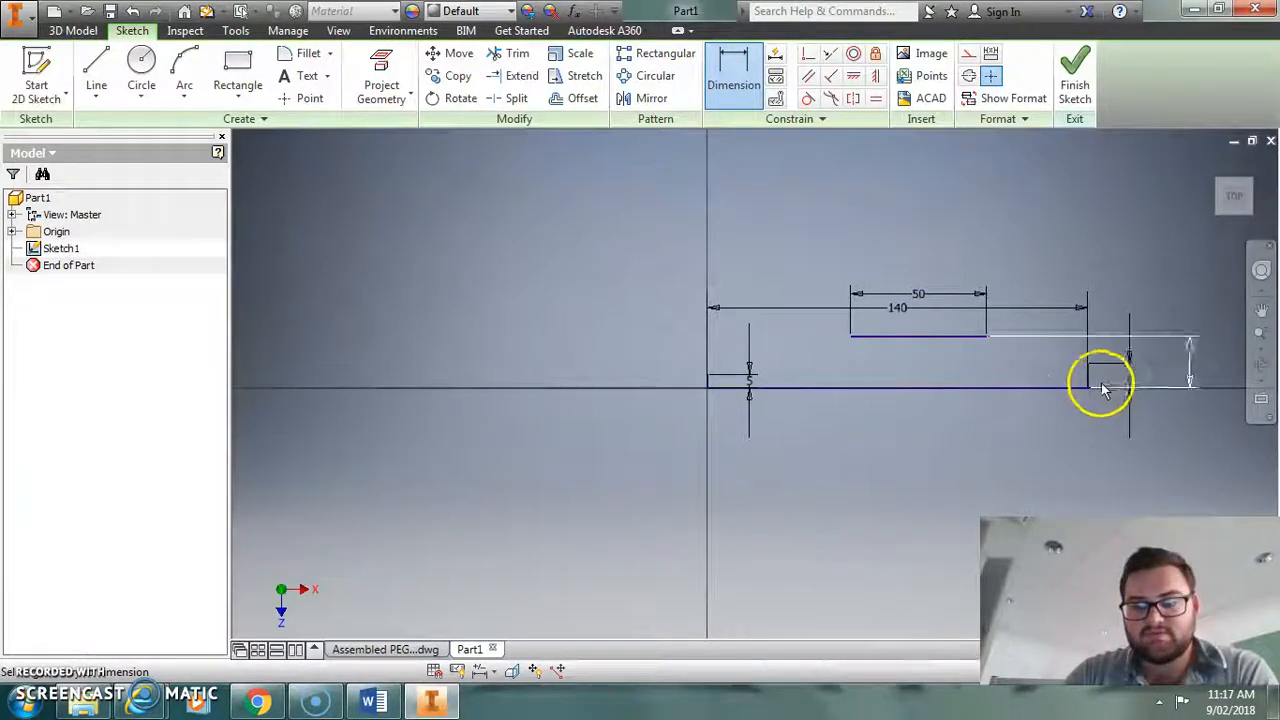
Dimension the horizontal distance between the 50 mm line's jaw-side endpoint and the 9 mm vertical edge at 10 mm.
click(987, 338)
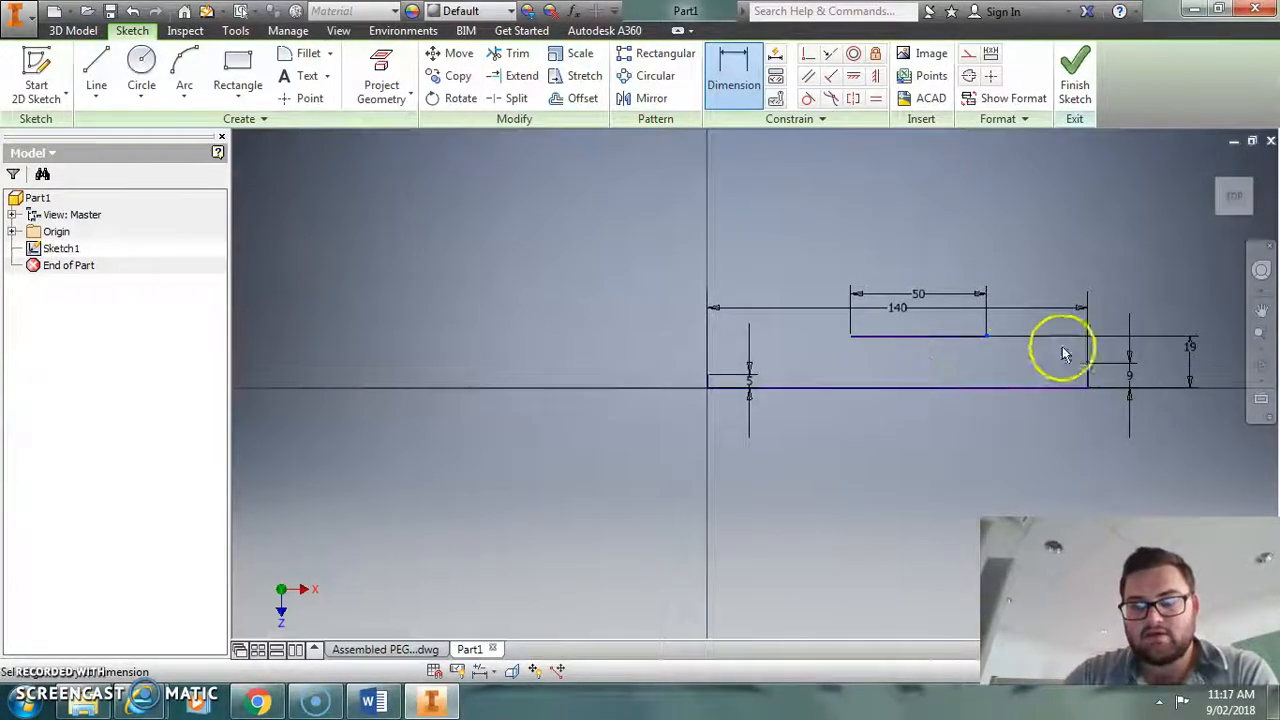
click(1062, 237)
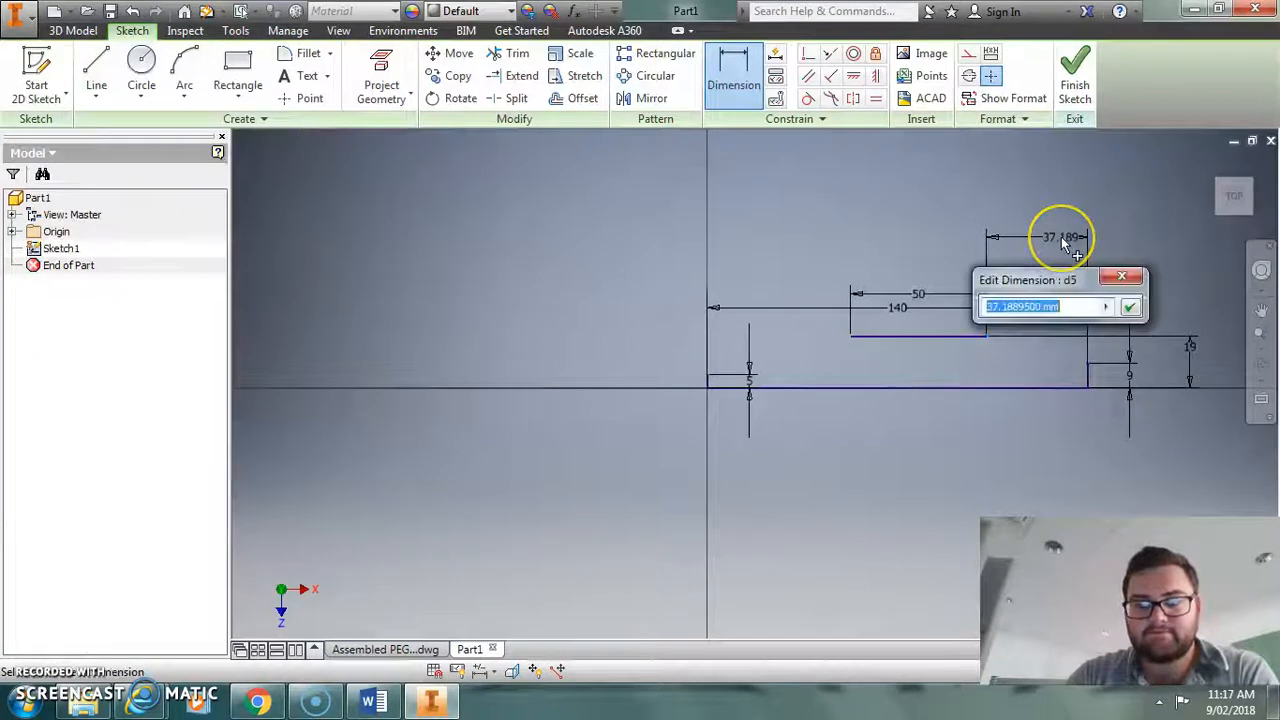
text(10)
key(Return)
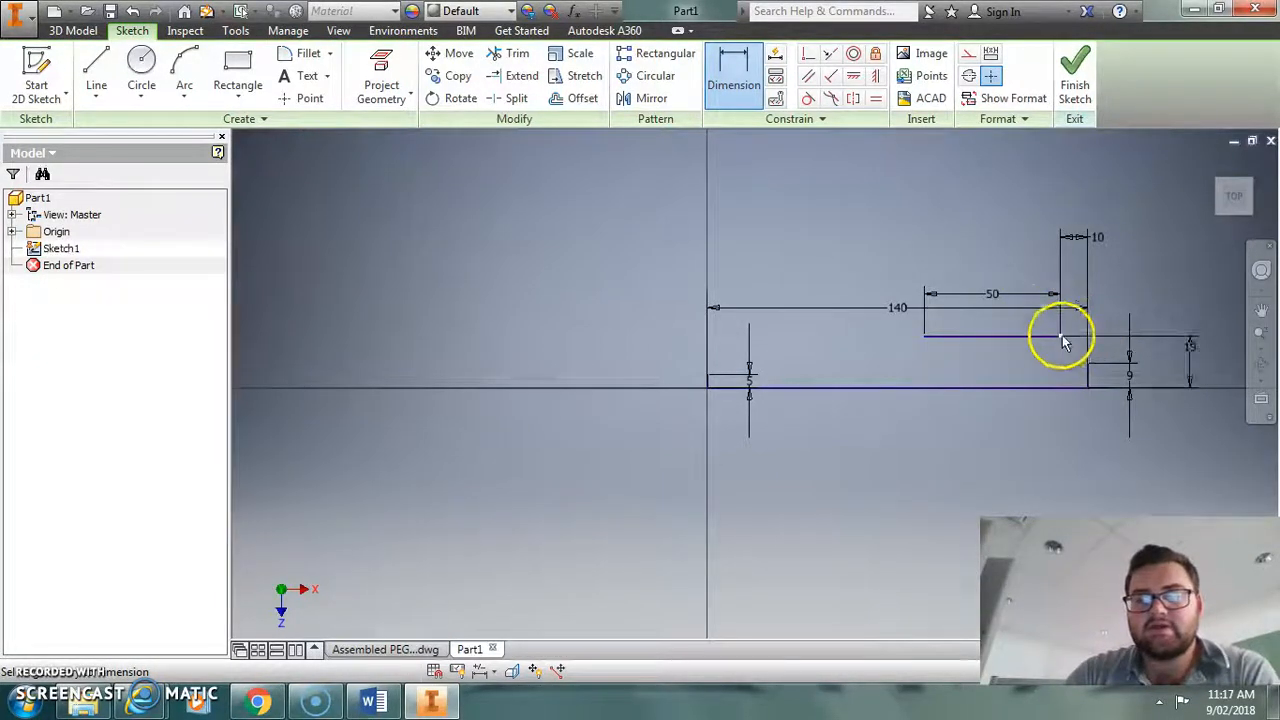
Close the profile with sloped lines joining the 50 mm line's ends to the tops of the 9 mm and 5 mm vertical edges.
click(96, 70)
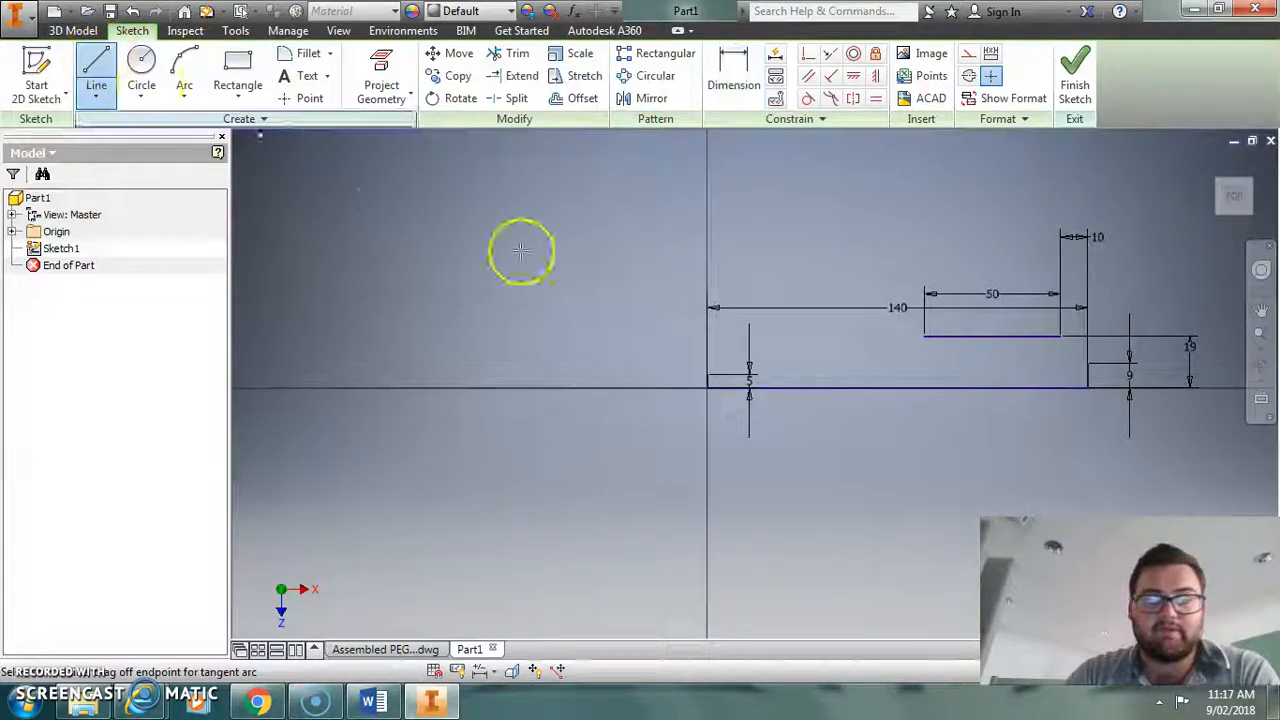
click(1060, 336)
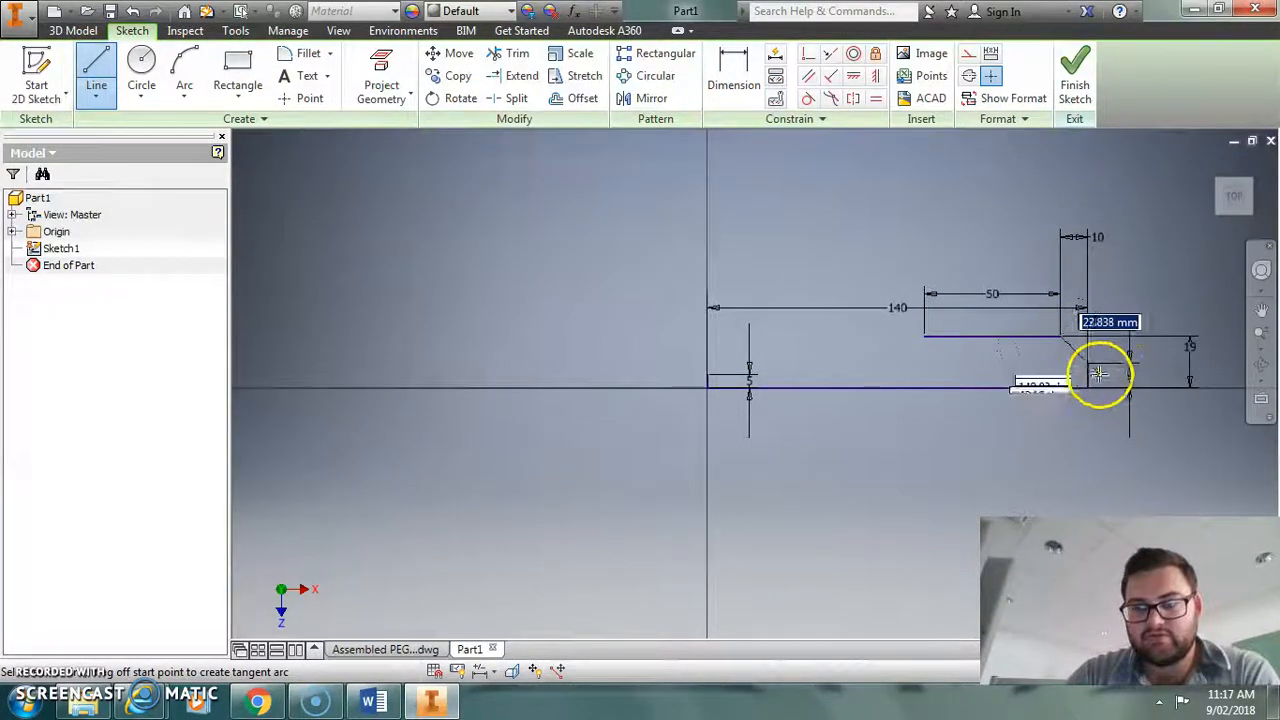
click(1087, 362)
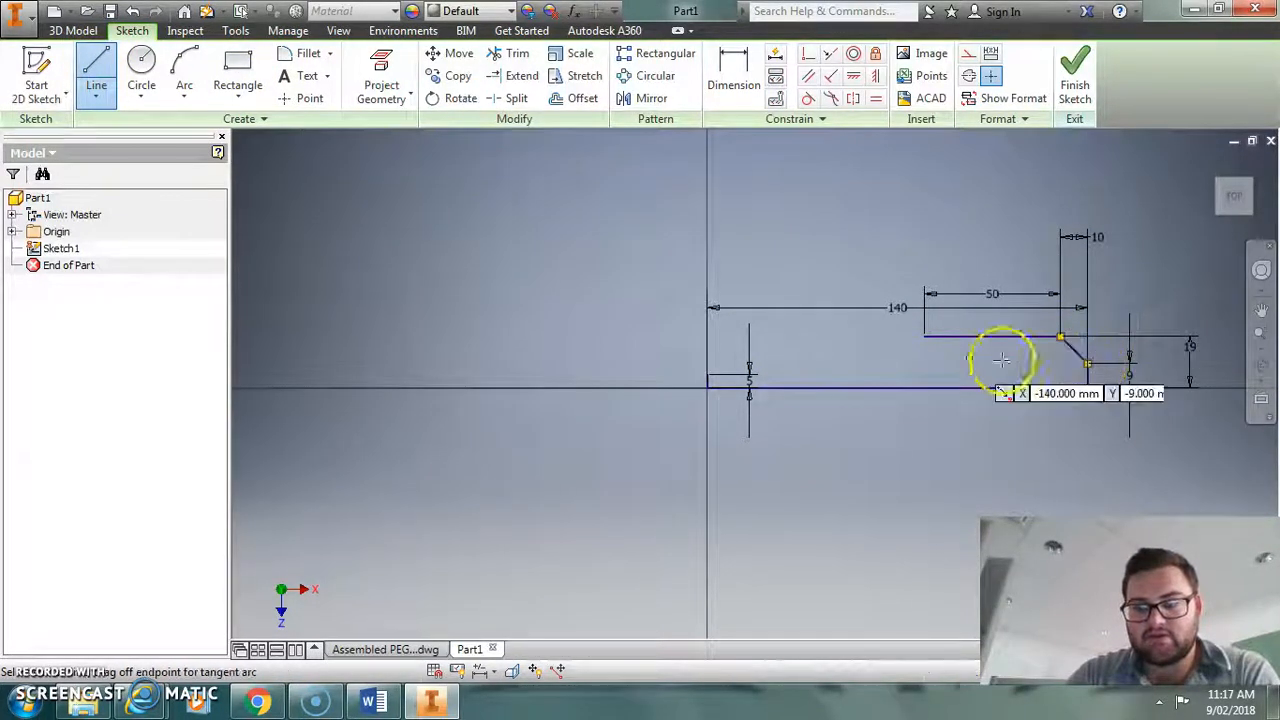
click(924, 337)
click(708, 376)
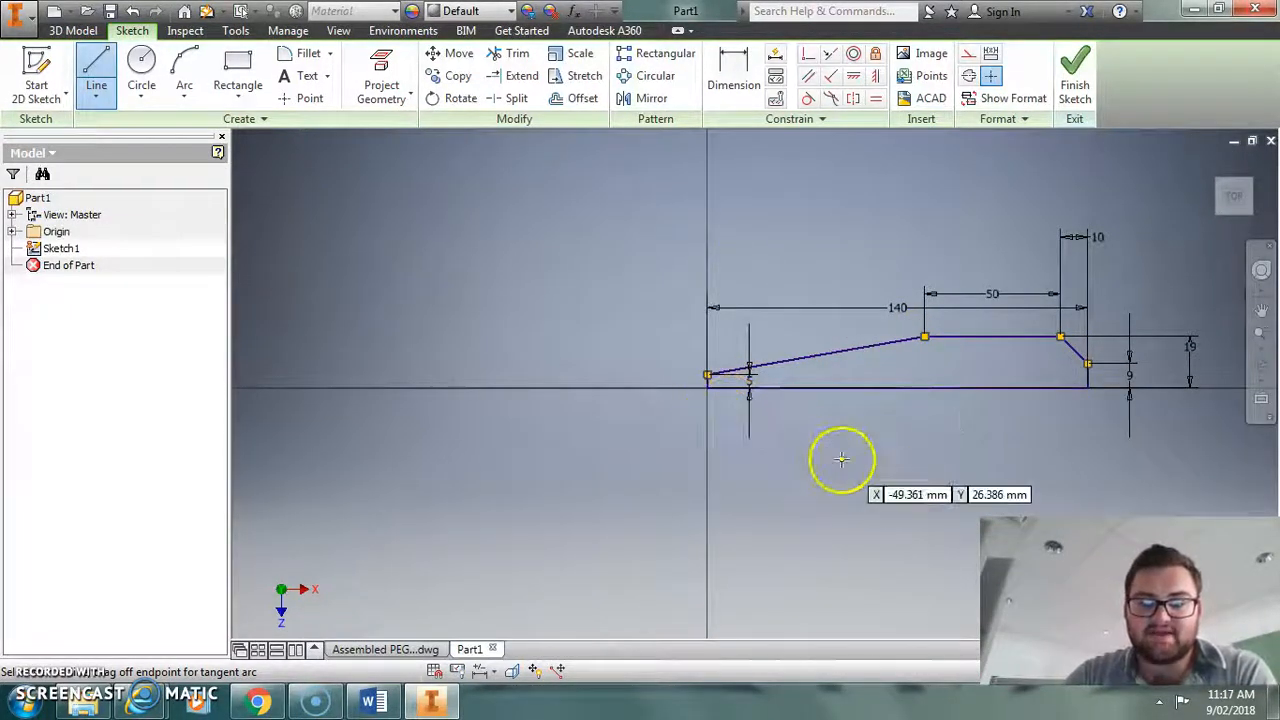
right_click(406, 394)
click(463, 397)
Check the peg's side view in the assembled peg drawing, and extrude the closed Part1 profile 30 mm.
click(390, 649)
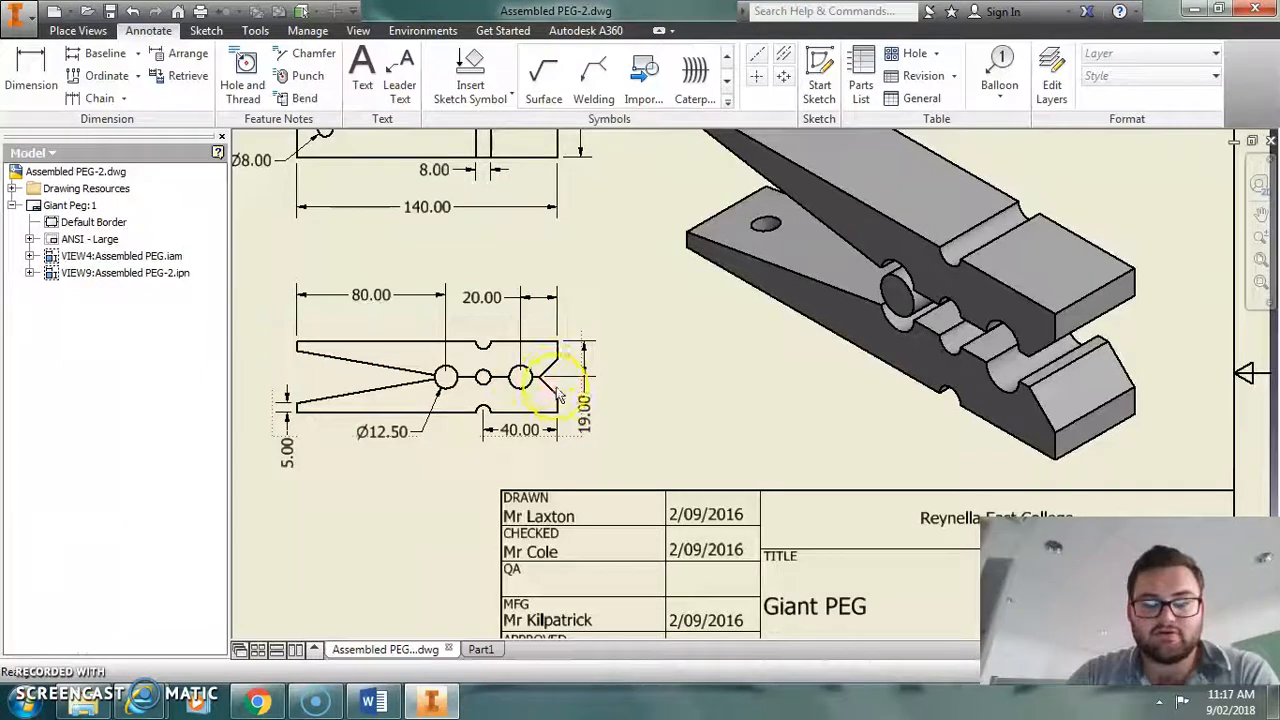
click(476, 649)
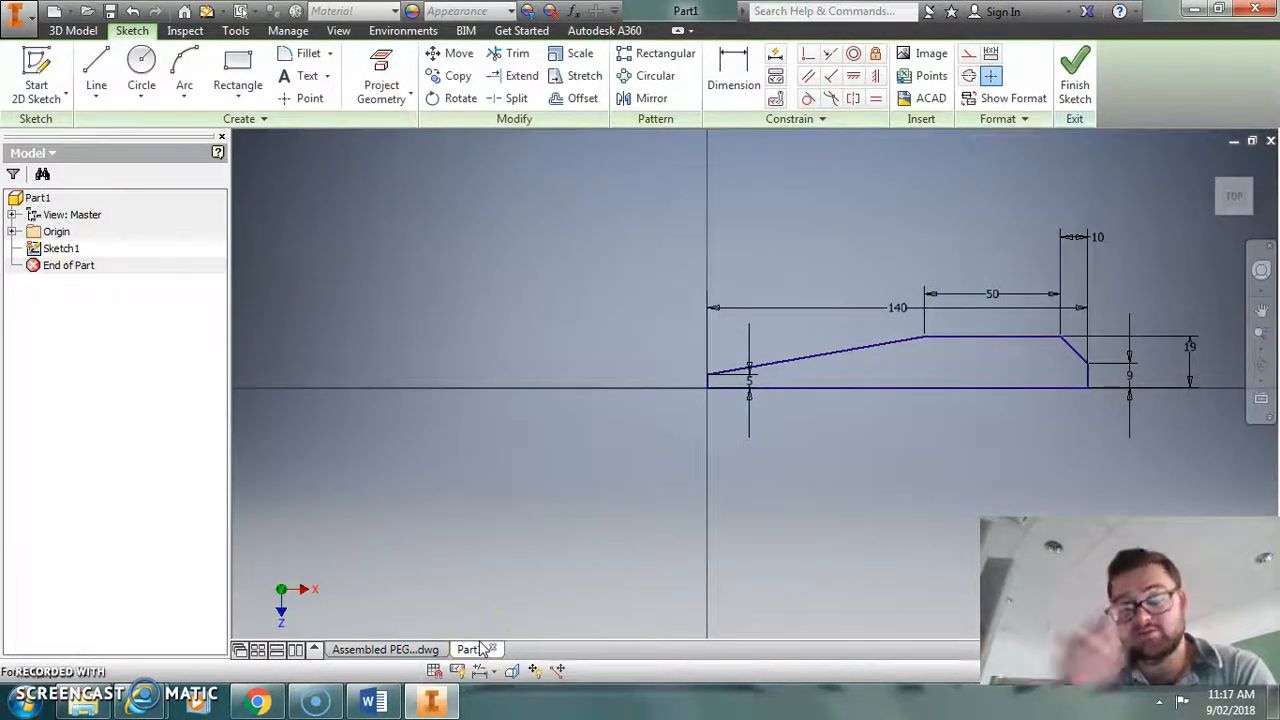
click(60, 248)
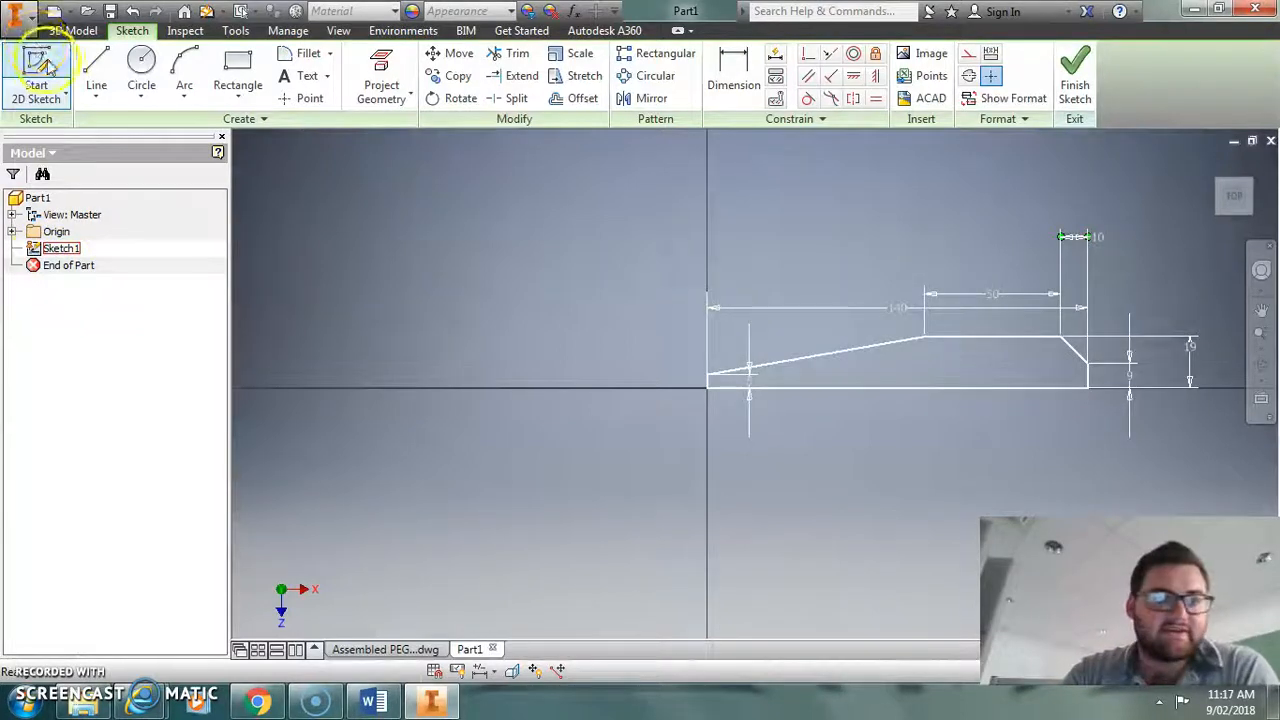
click(64, 31)
click(97, 66)
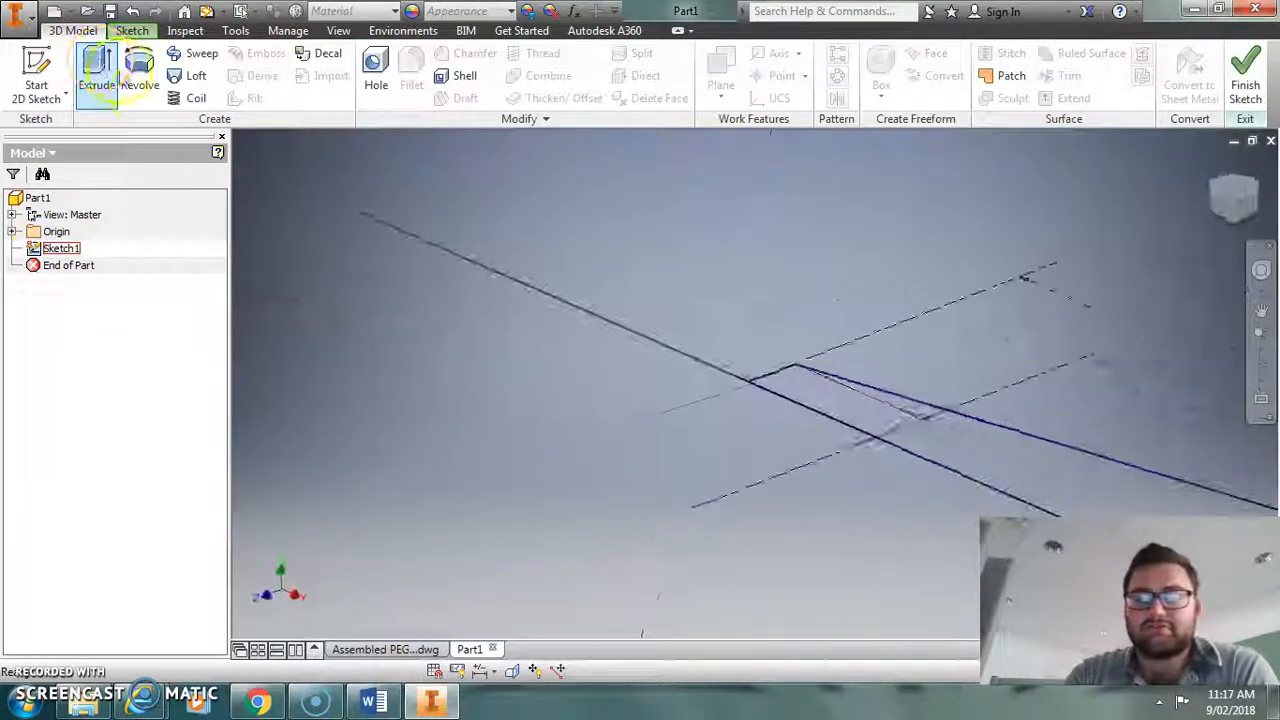
click(865, 425)
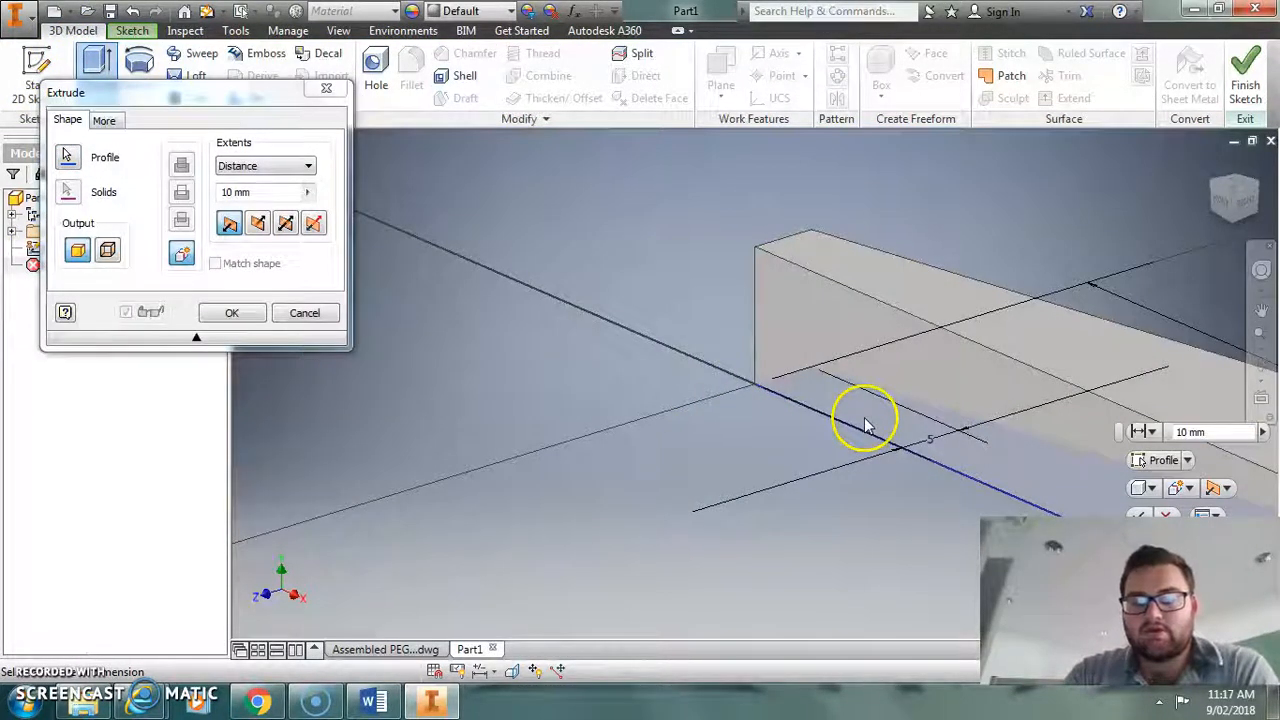
click(1190, 432)
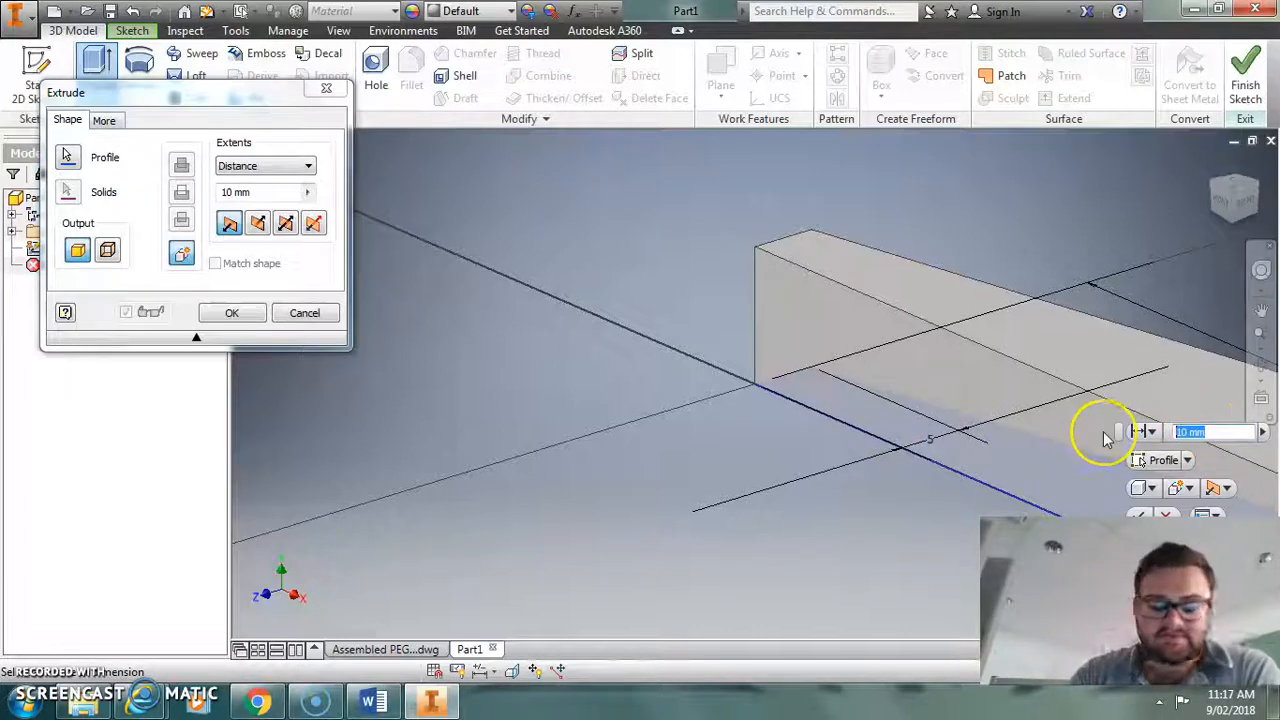
text(30)
key(Return)
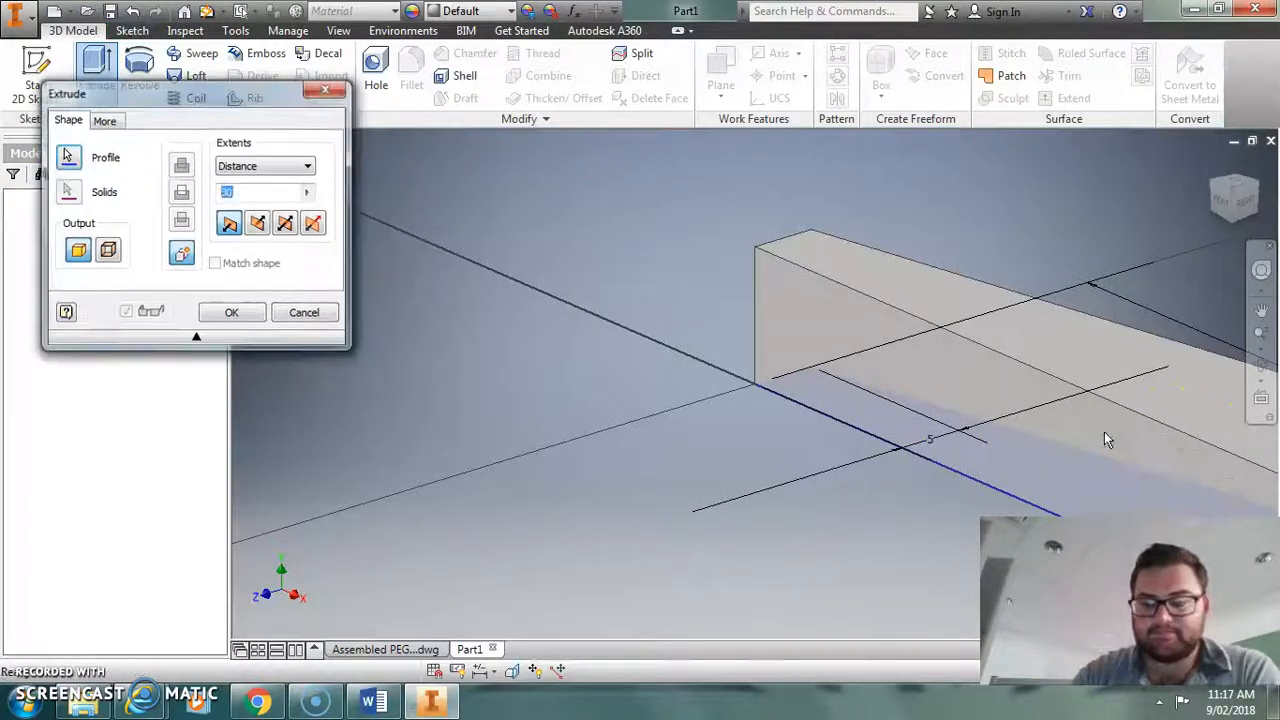
Start a new sketch on the upward-facing profile face of the extruded peg half.
click(1236, 192)
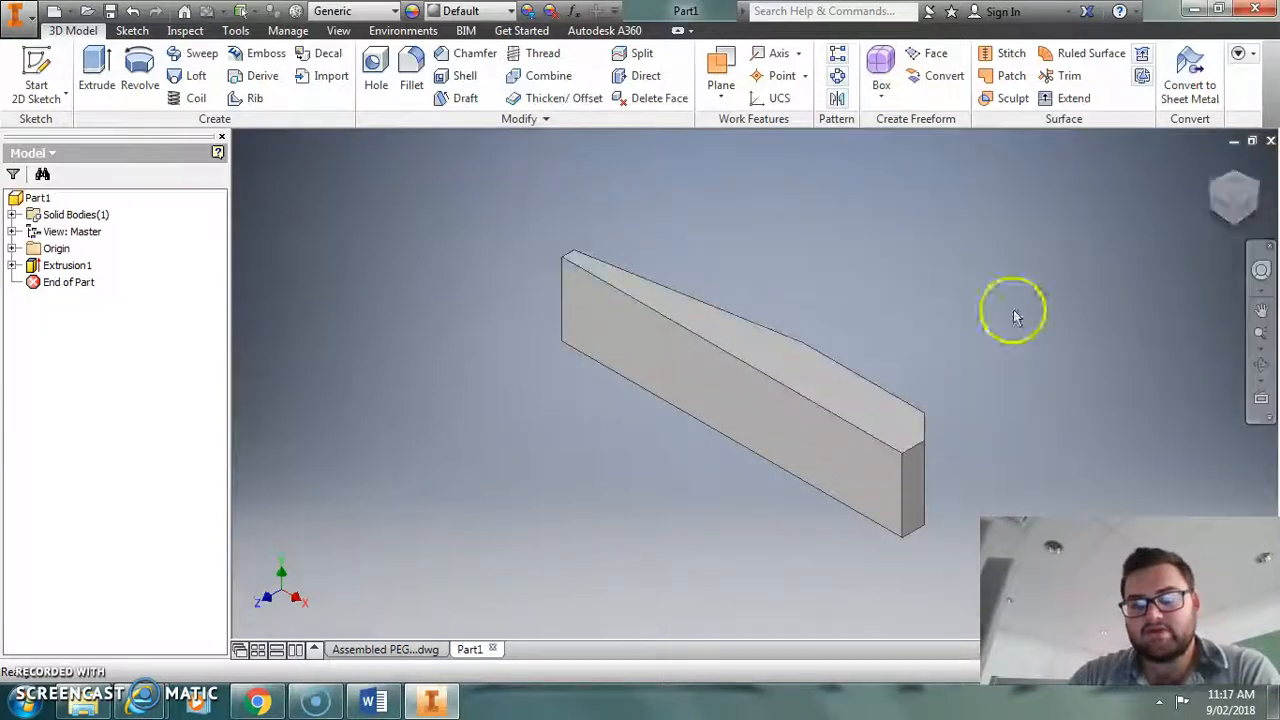
click(810, 377)
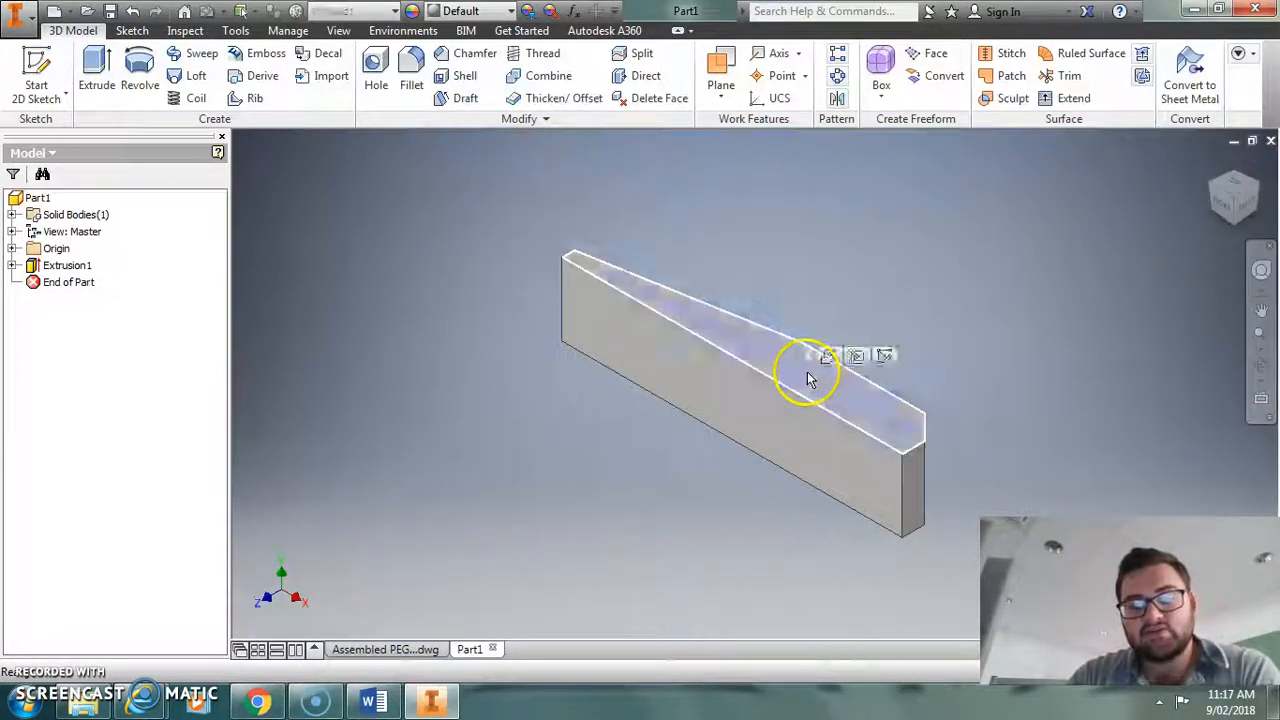
click(883, 355)
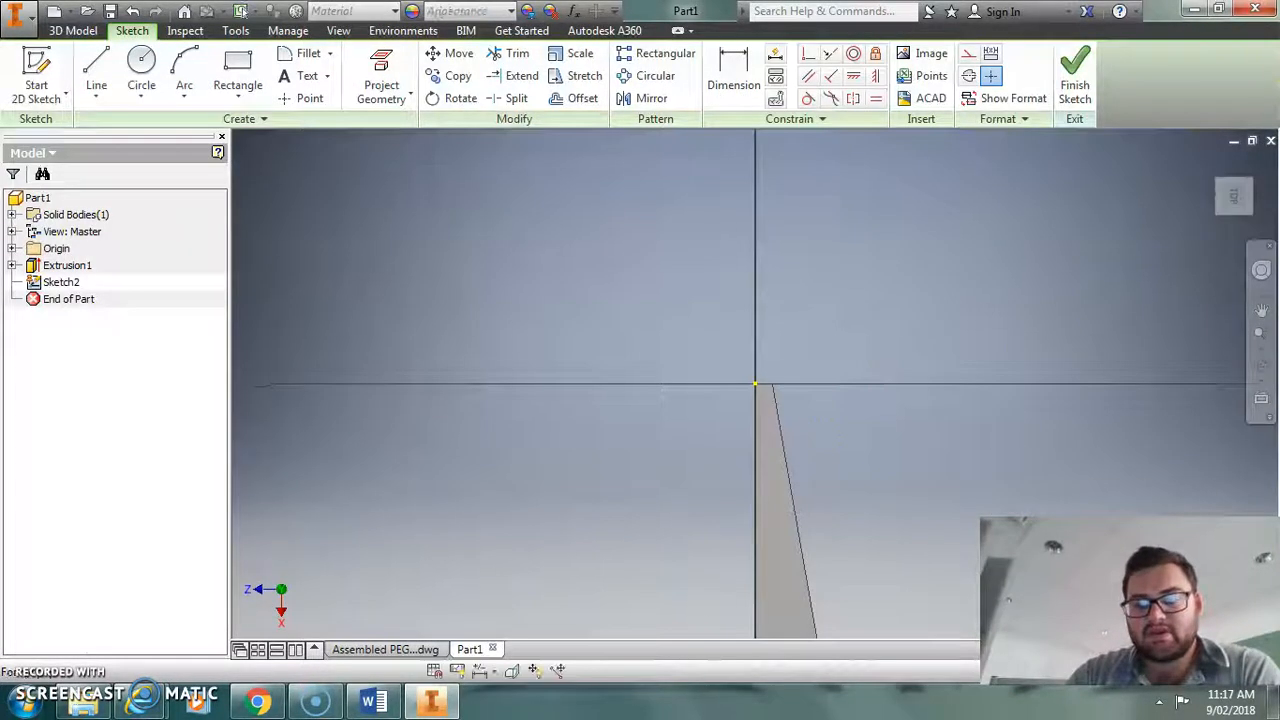
click(1250, 170)
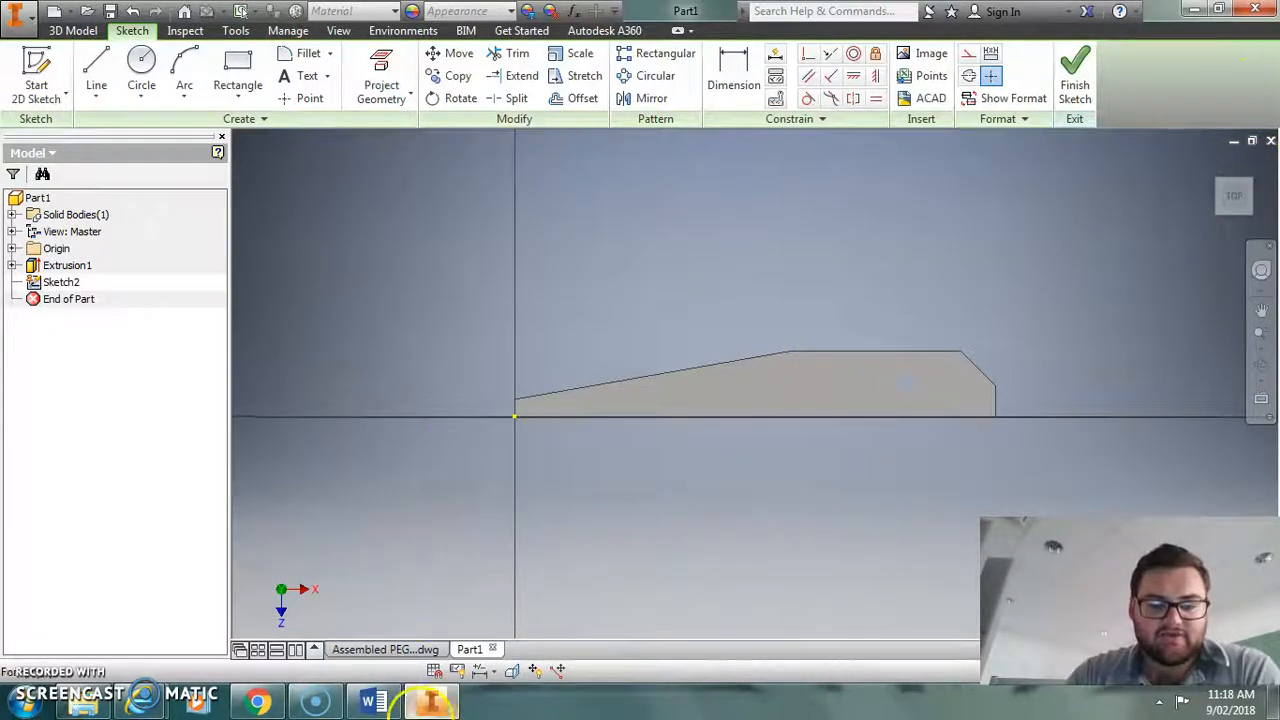
Check the hole size in the peg drawing, and draw a 12.5 mm circle centred where the taper meets the flat edge.
click(423, 649)
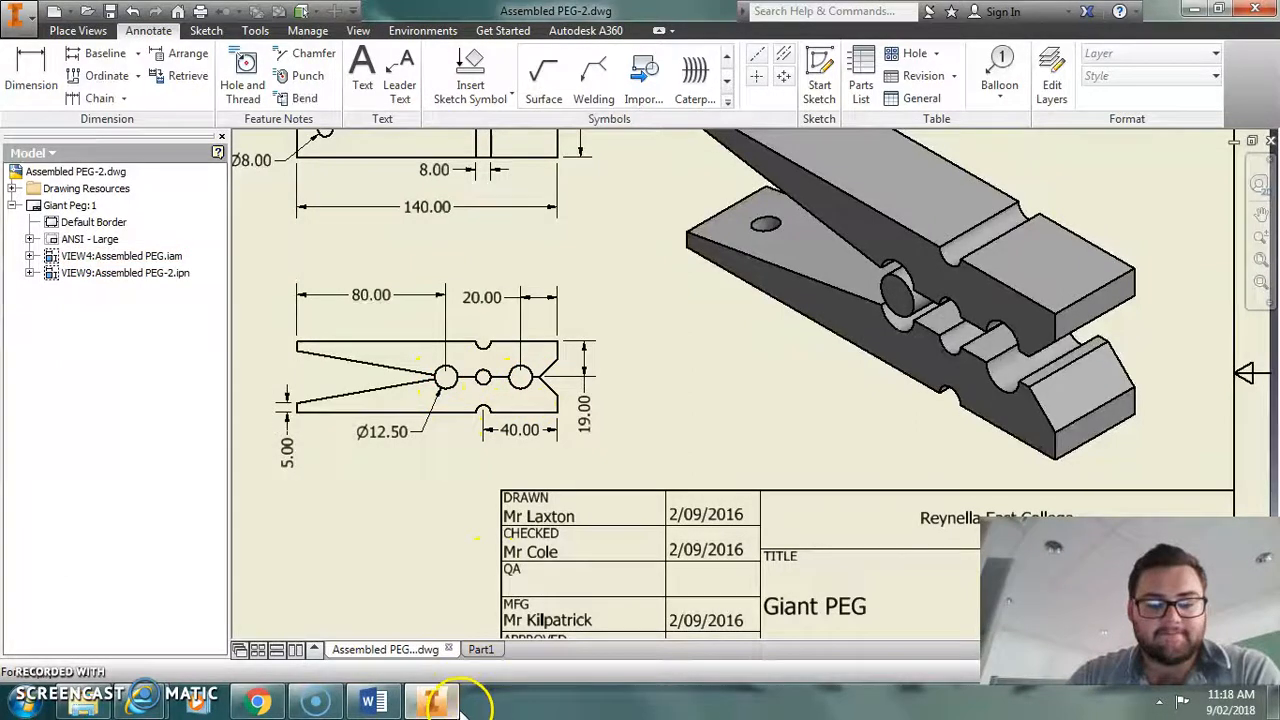
click(481, 649)
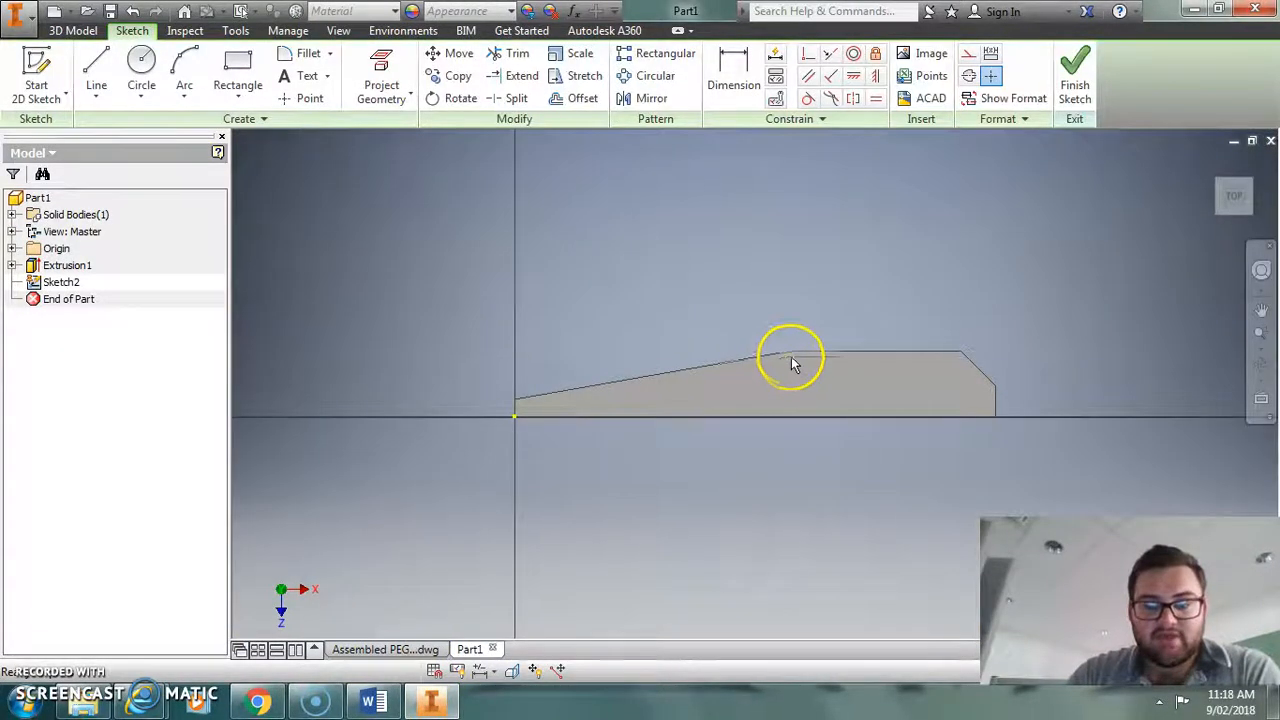
click(141, 70)
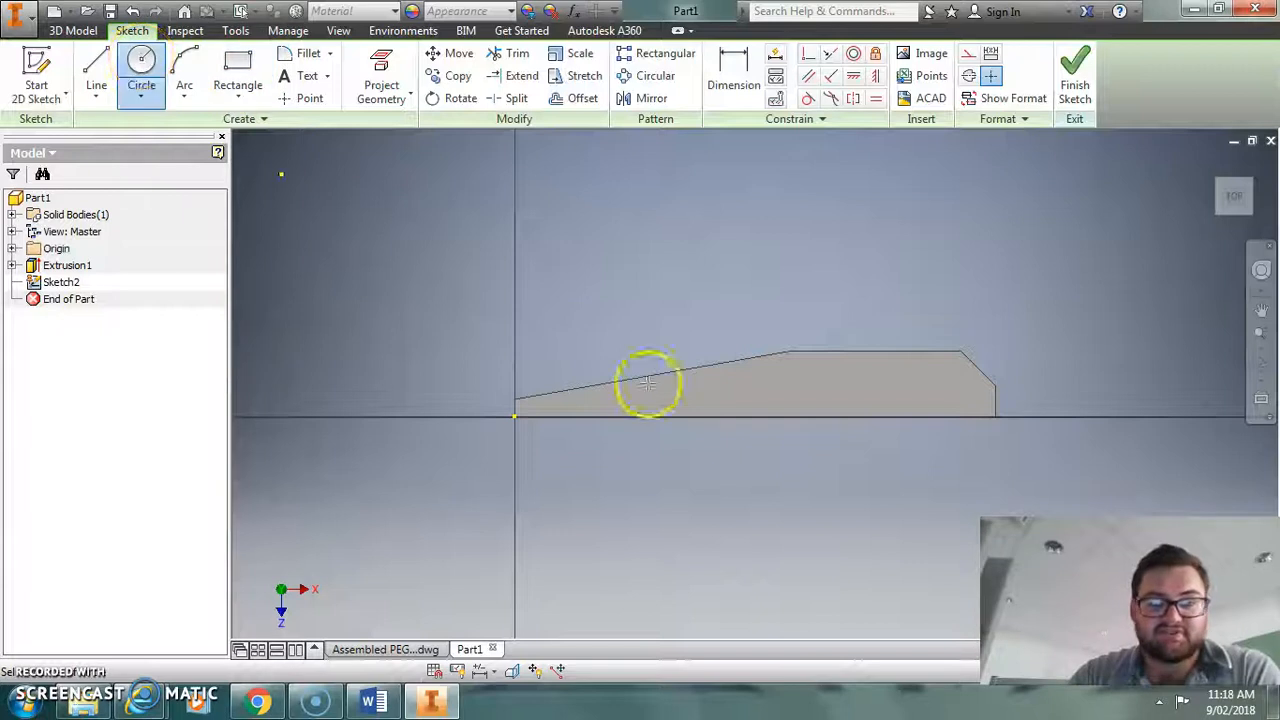
click(788, 351)
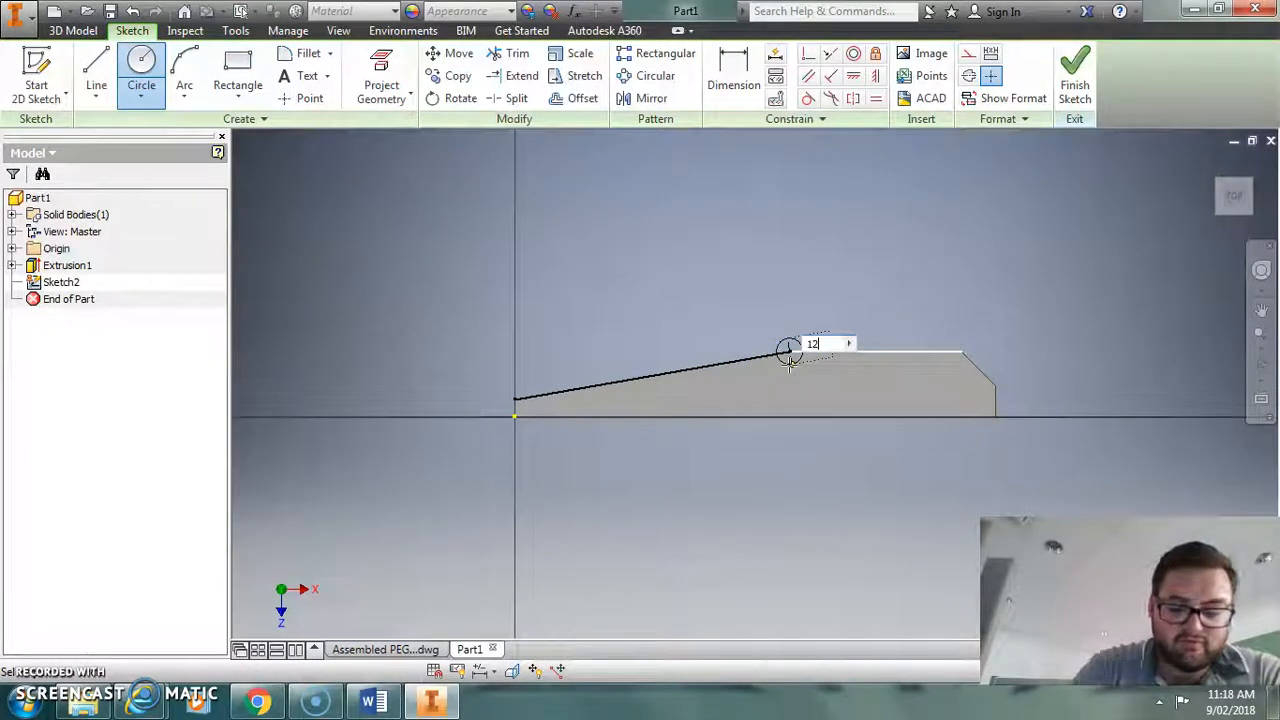
key(Return)
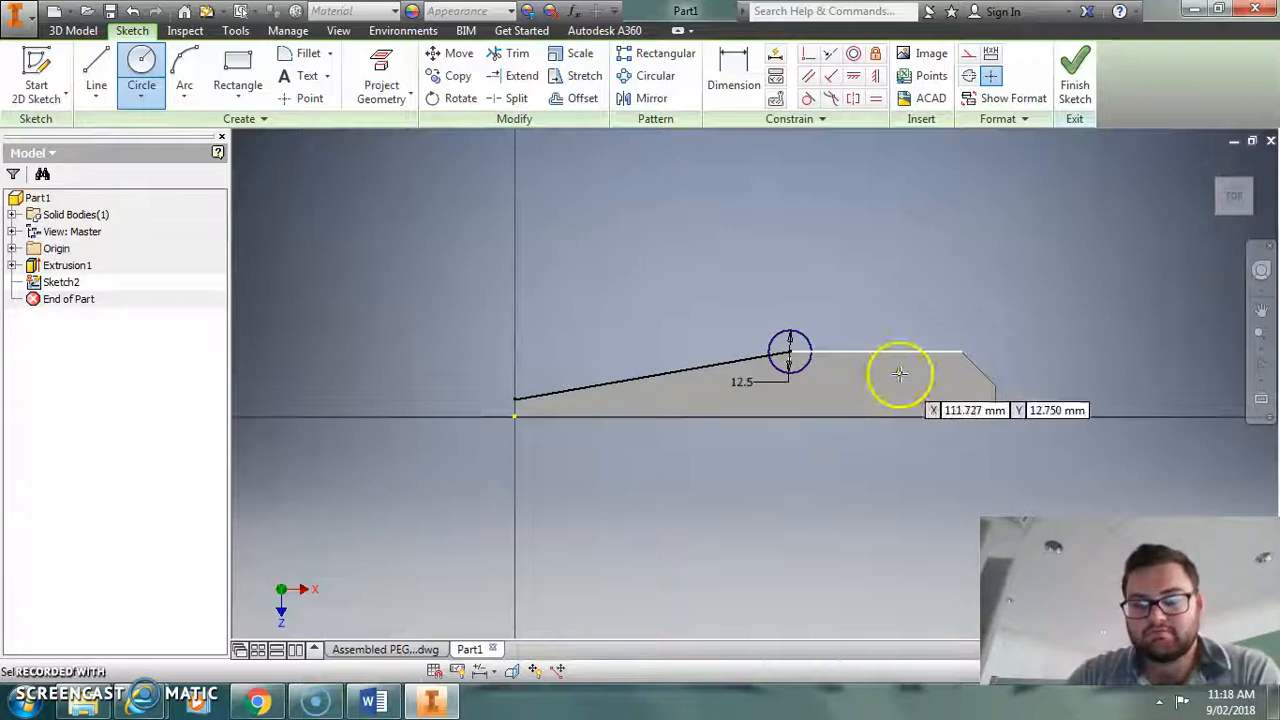
Draw a second 12.5 mm circle centred on the flat edge near the sloped jaw corner.
click(929, 354)
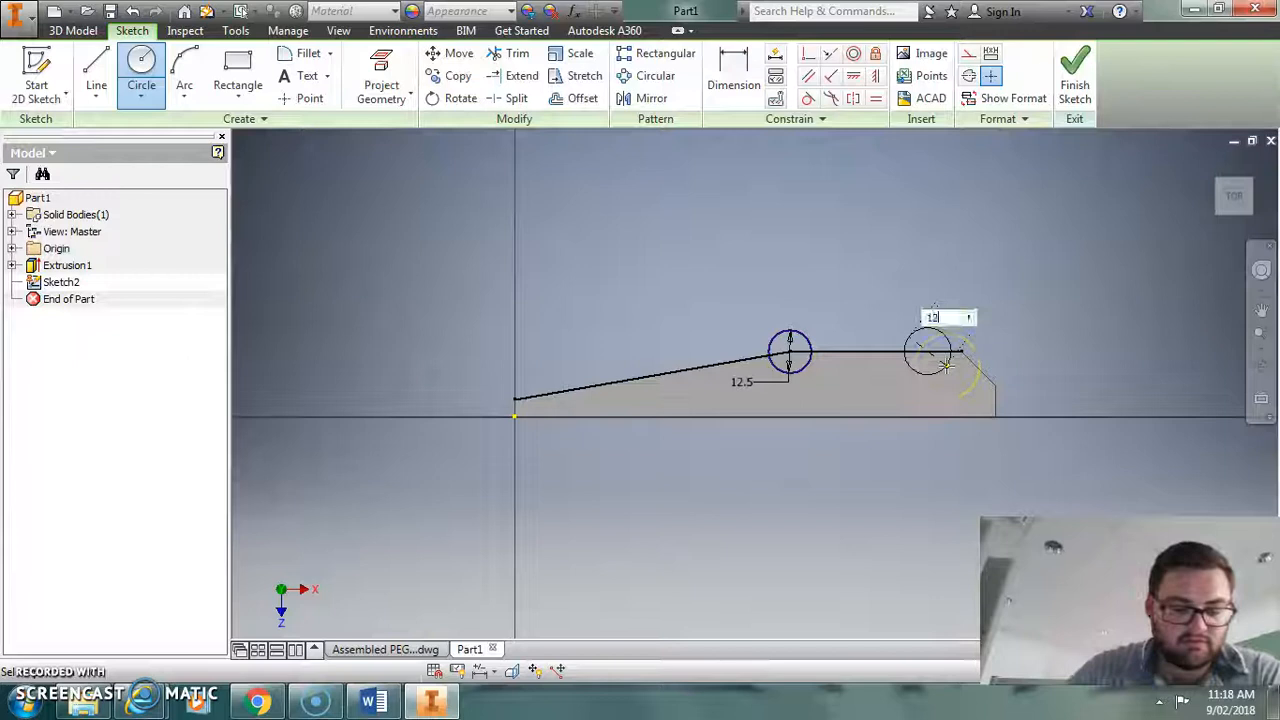
key(Return)
right_click(951, 210)
key(Escape)
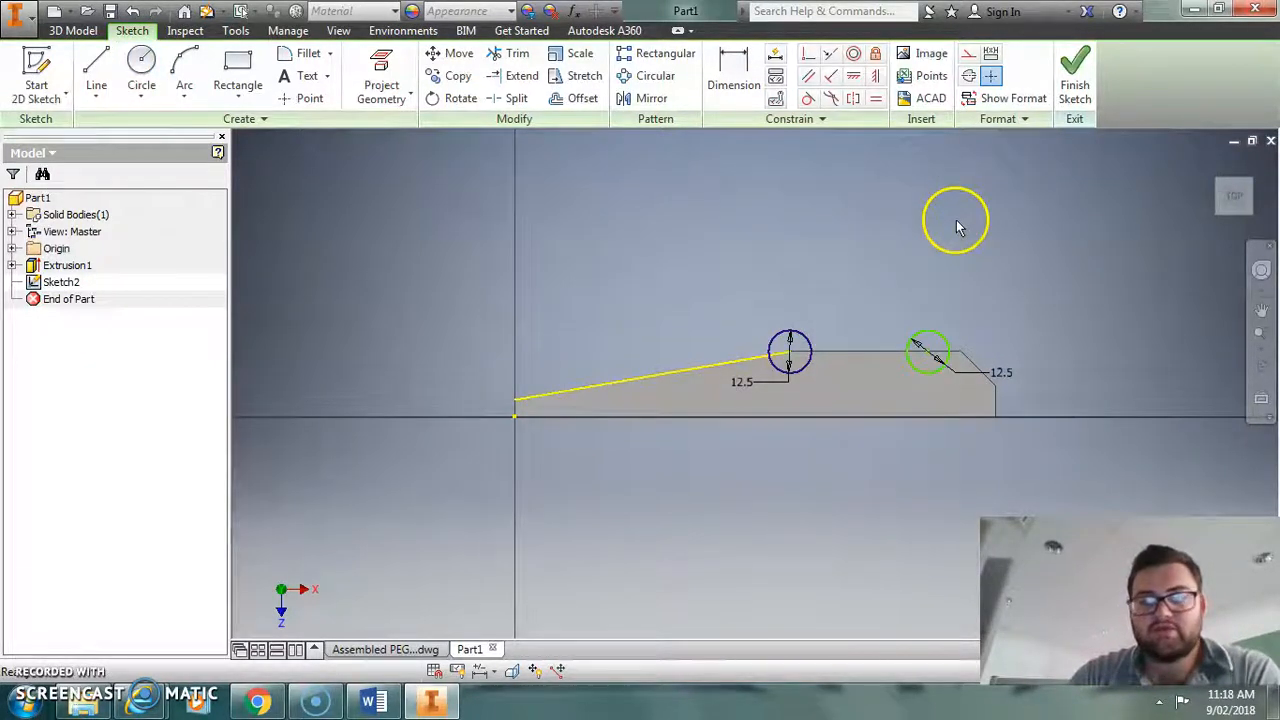
Check the hole distances in the peg drawing, and dimension the second 12.5 mm circle's centre 20 mm from the jaw's end edge.
drag(932, 371, 791, 358)
click(432, 703)
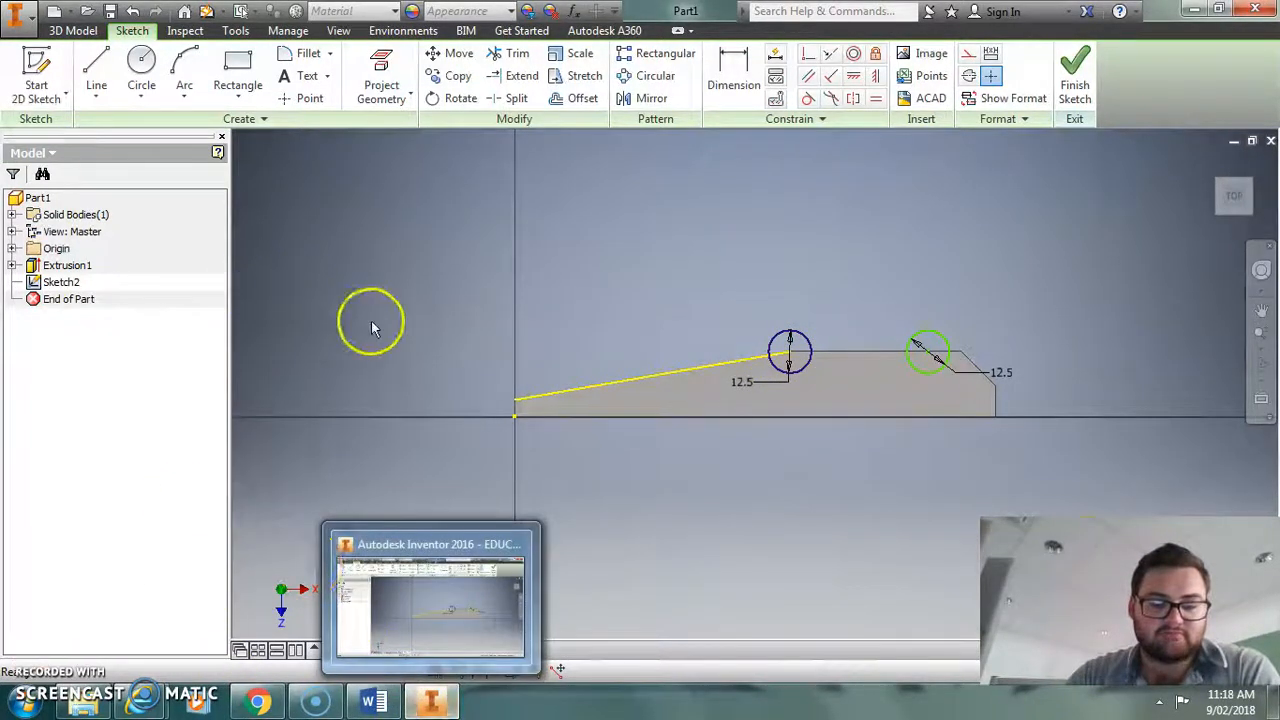
click(380, 649)
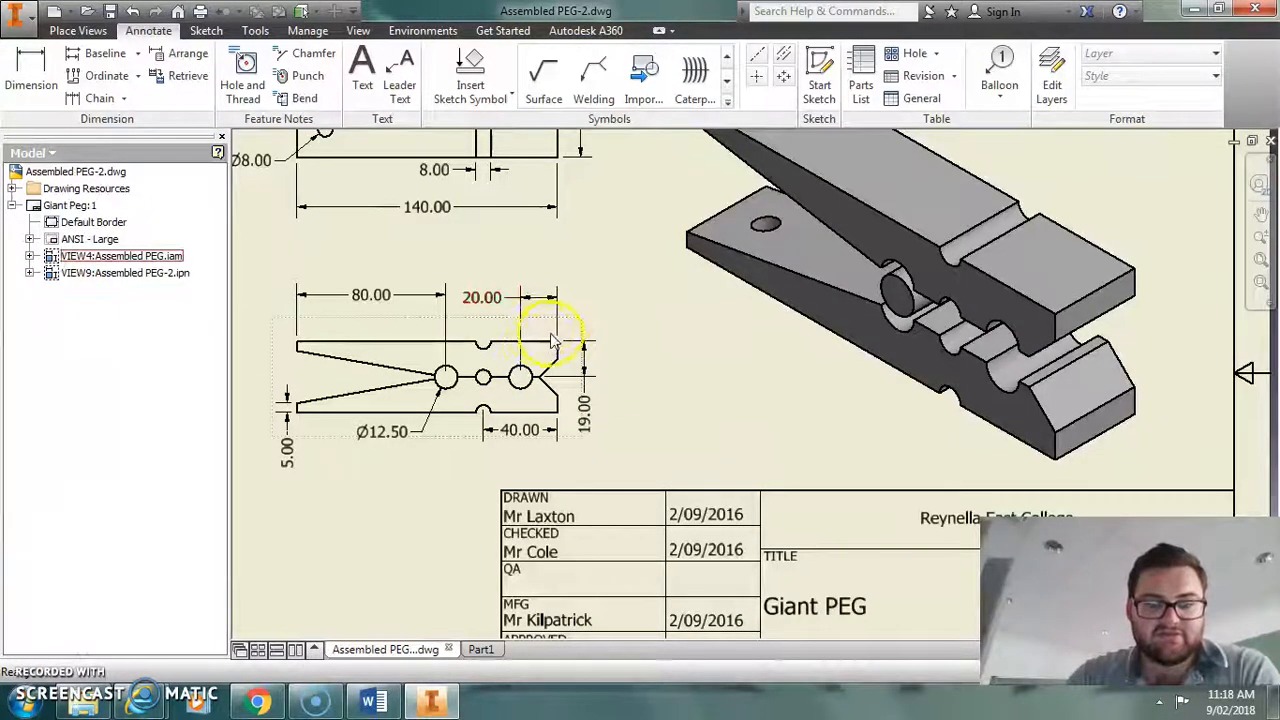
click(481, 649)
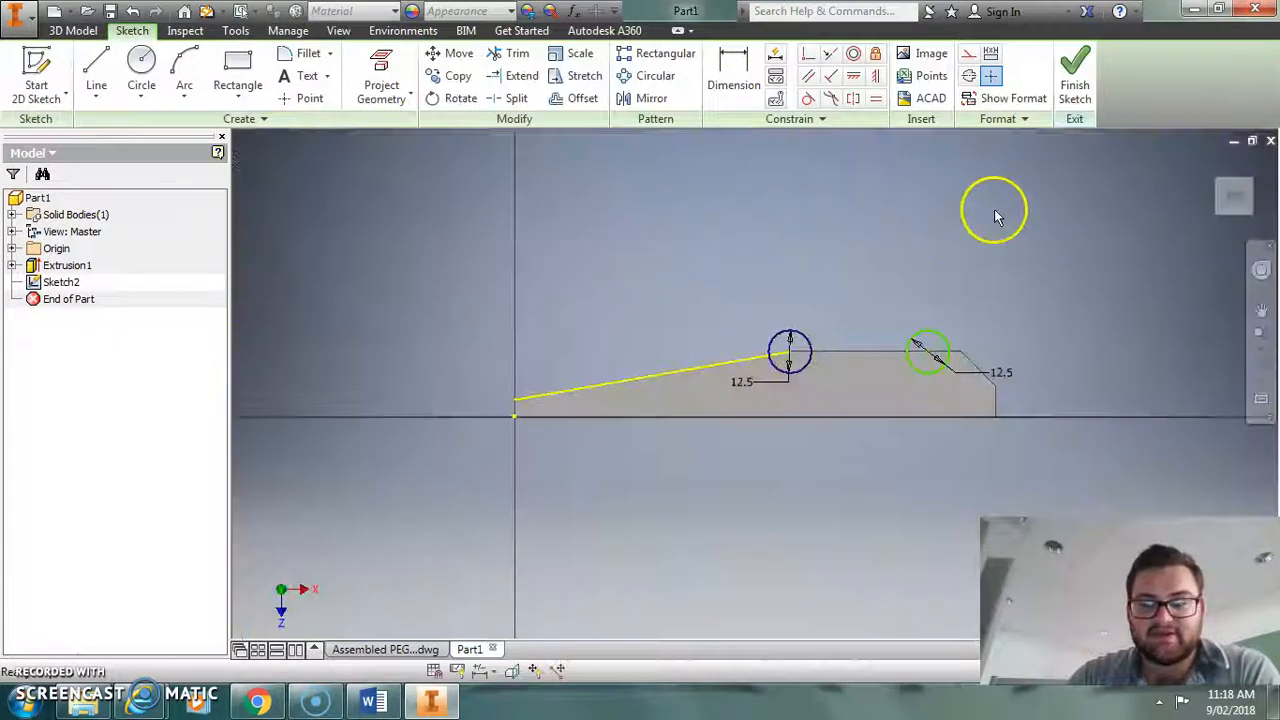
click(733, 70)
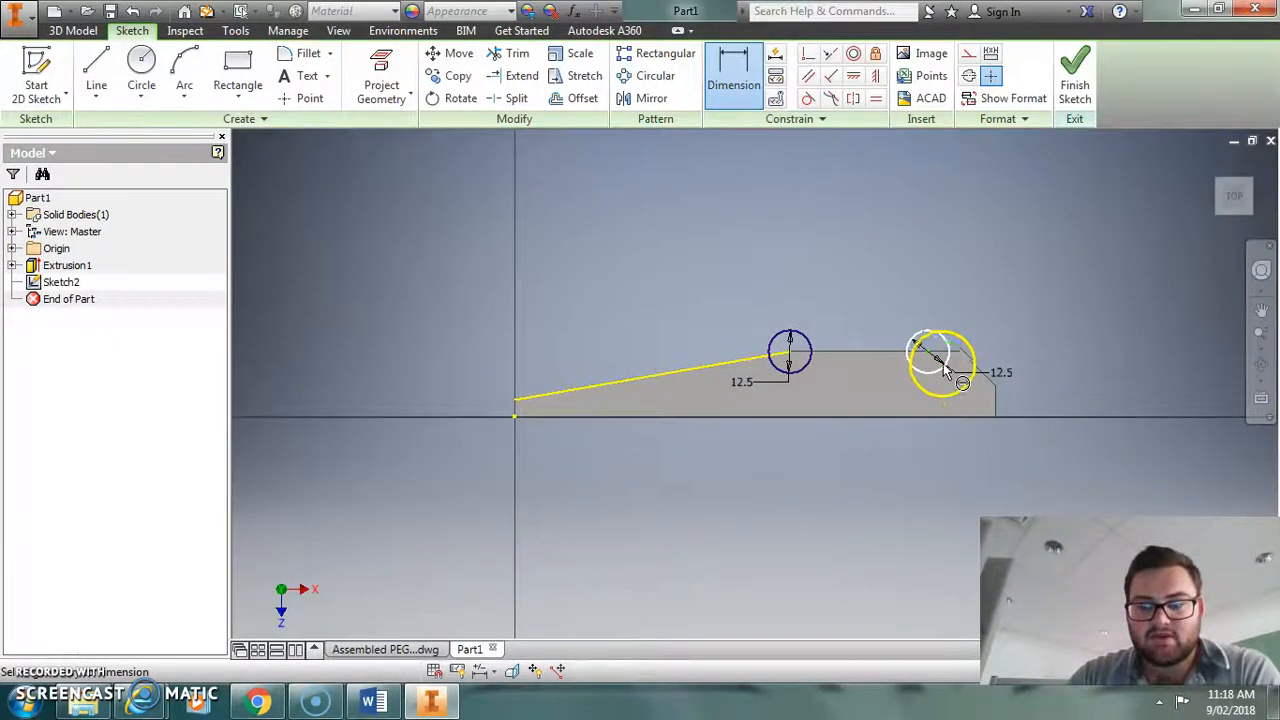
click(988, 385)
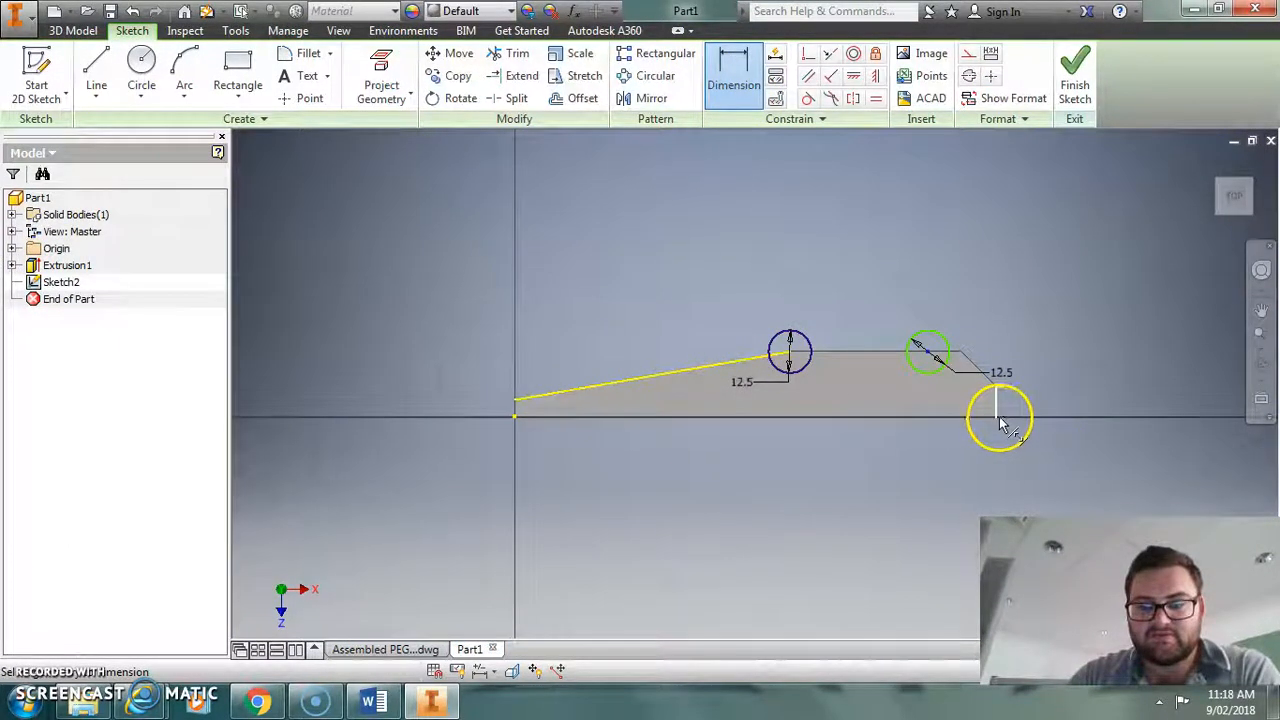
click(996, 416)
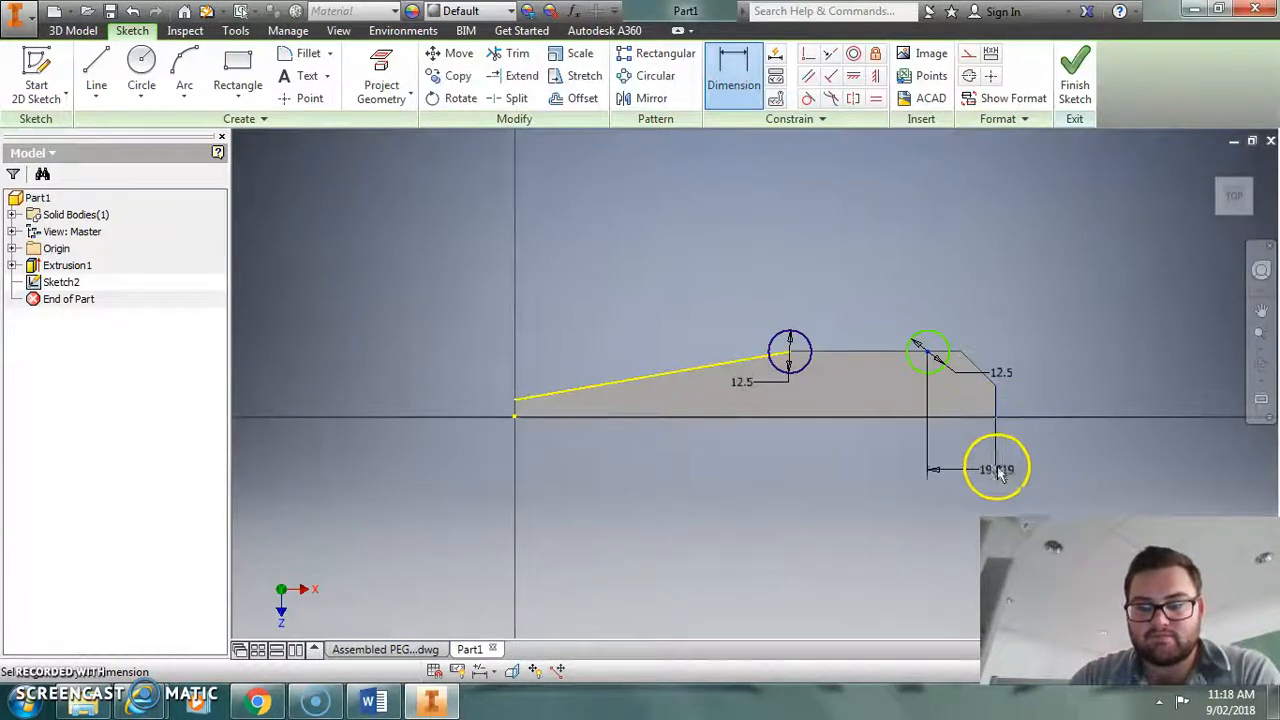
click(970, 485)
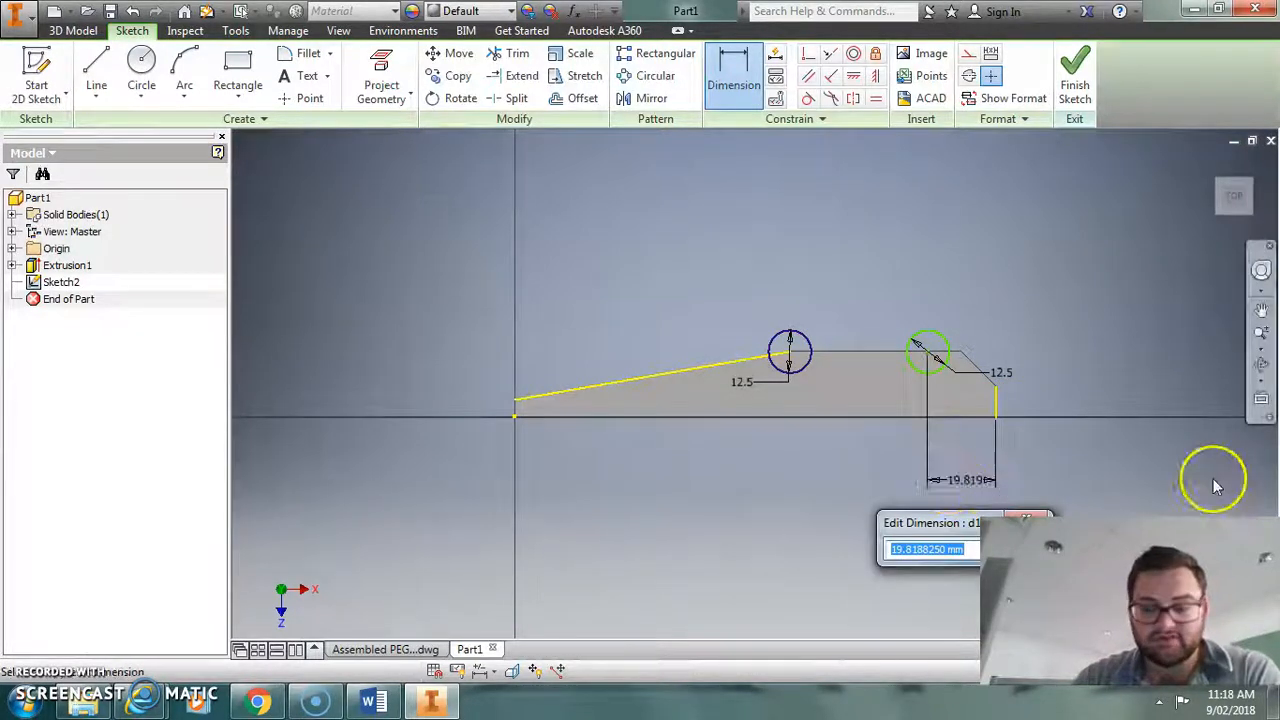
text(20)
key(Return)
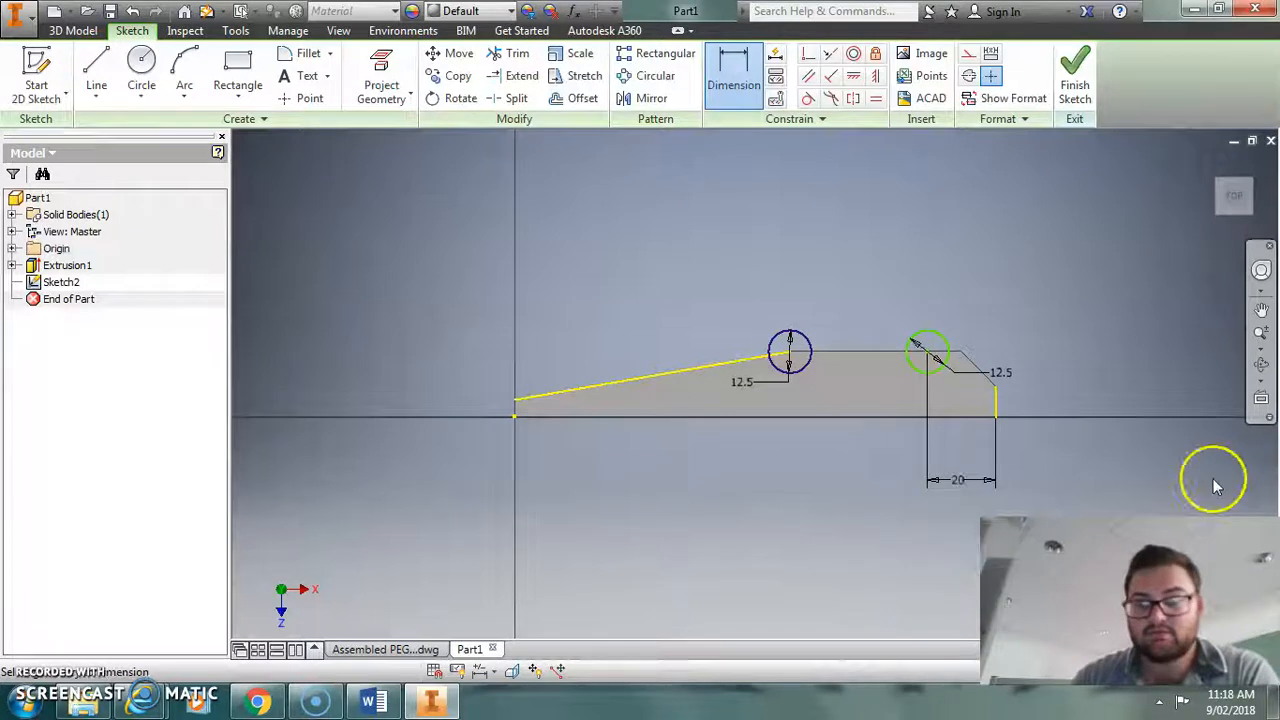
Check the small middle hole in the peg drawing, and draw an 8 mm circle centred on the flat edge's midpoint between the two larger circles.
click(410, 650)
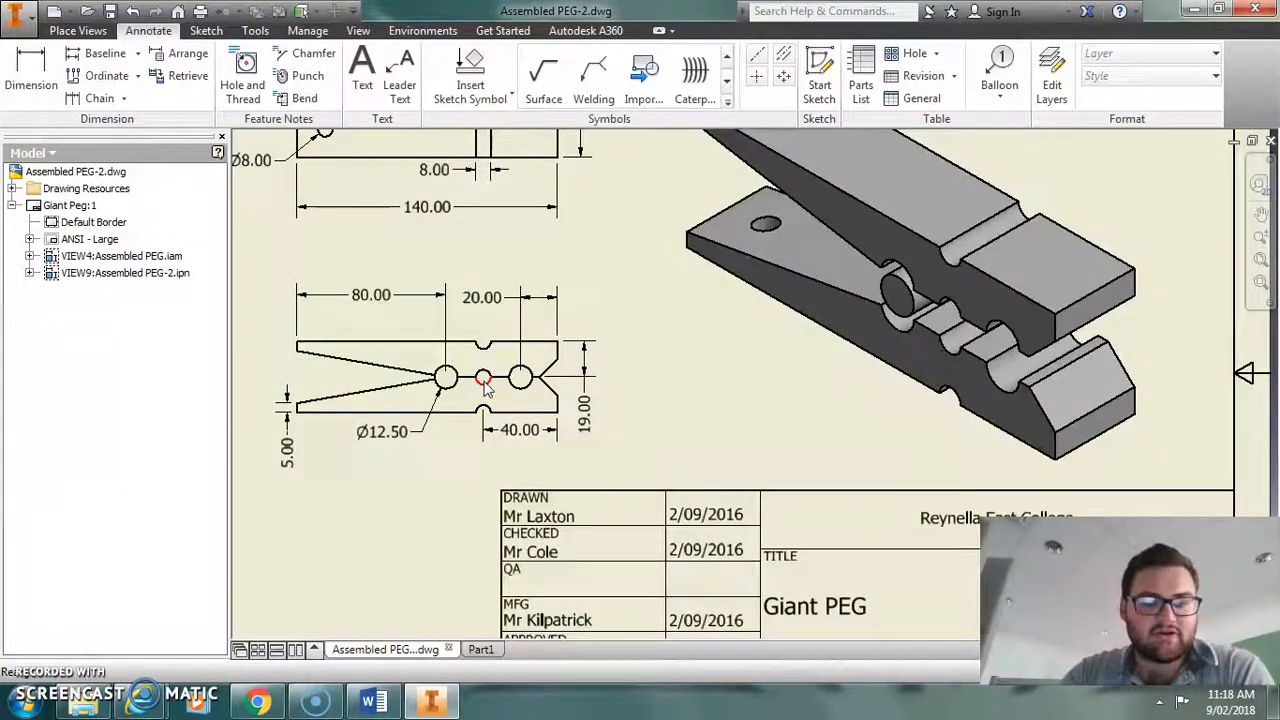
click(486, 426)
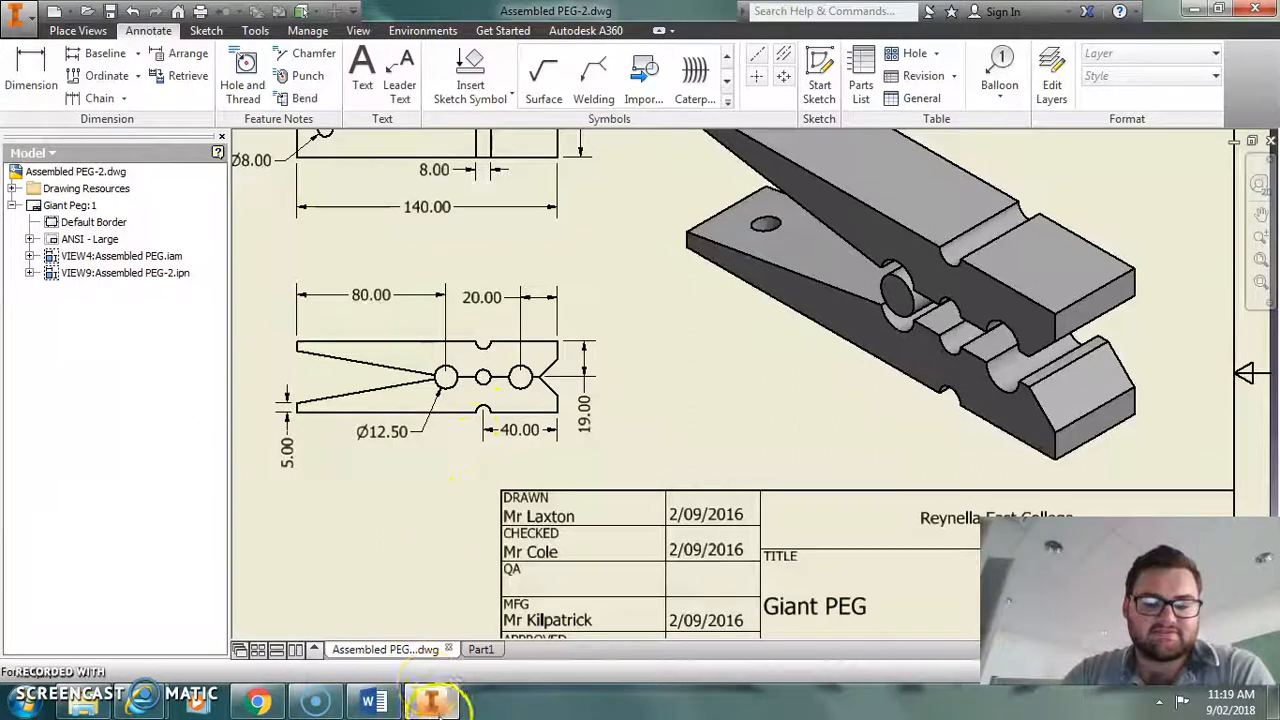
mouse_move(433, 705)
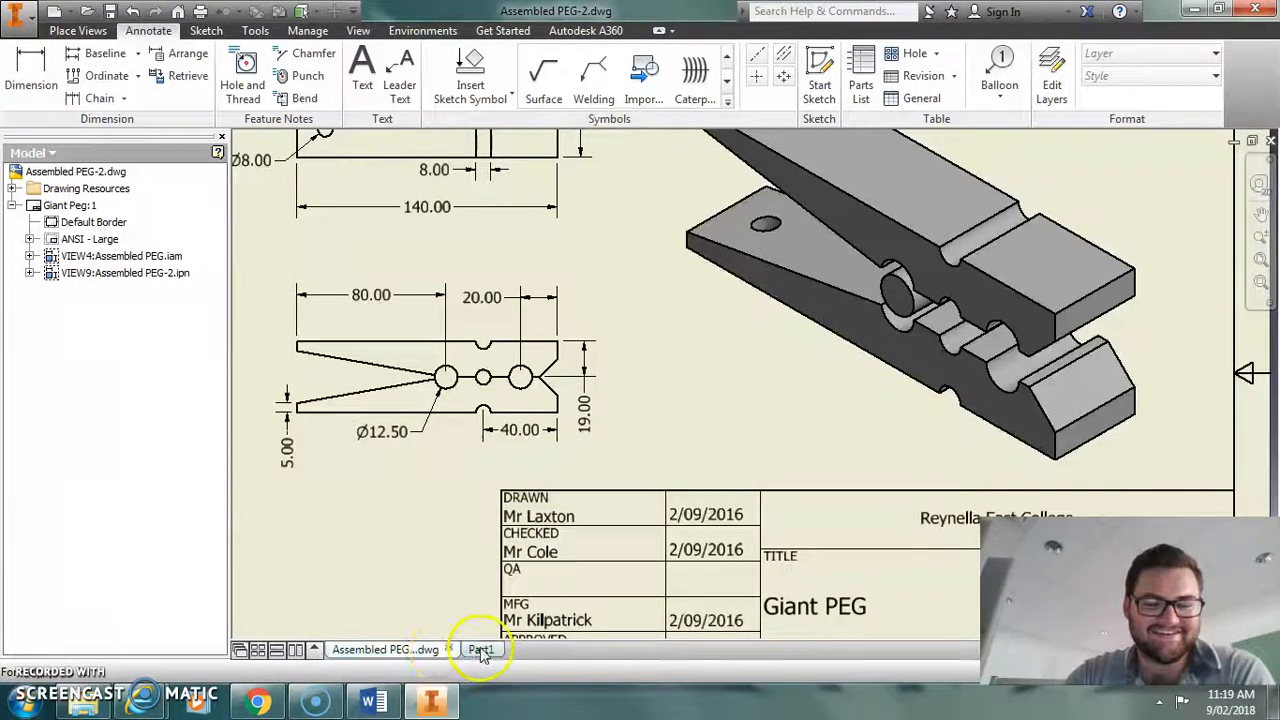
click(472, 650)
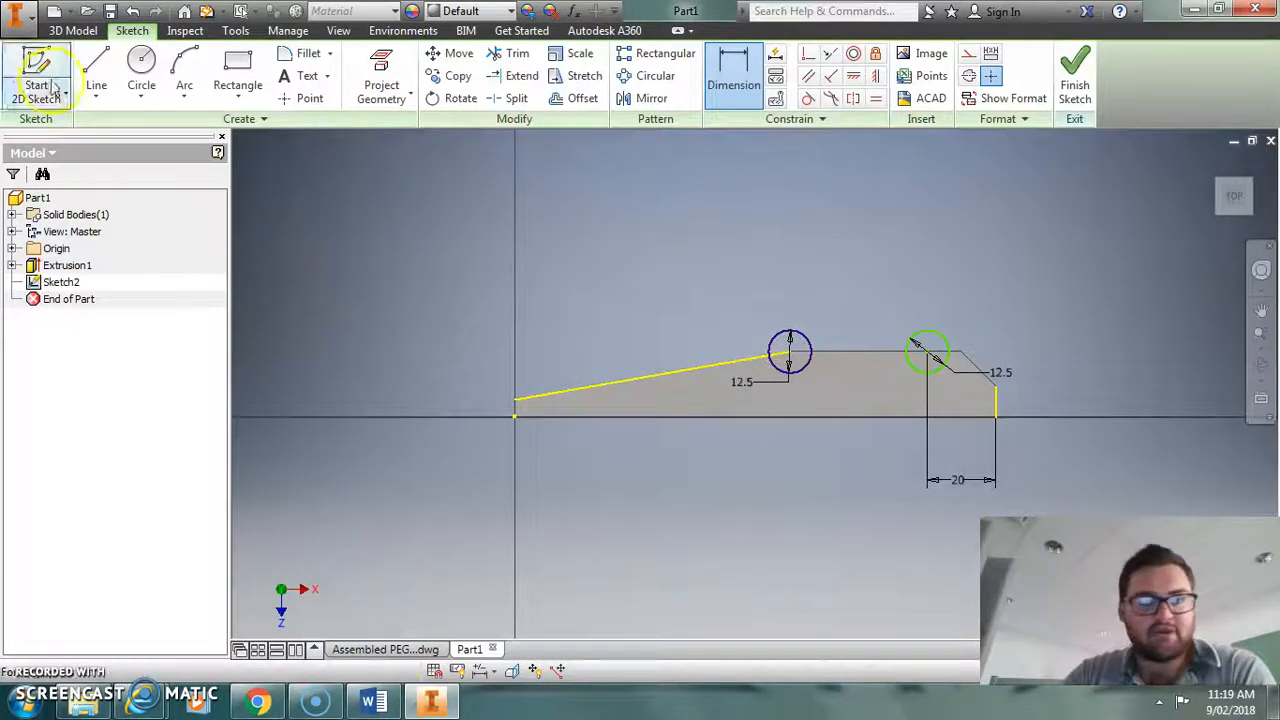
click(141, 62)
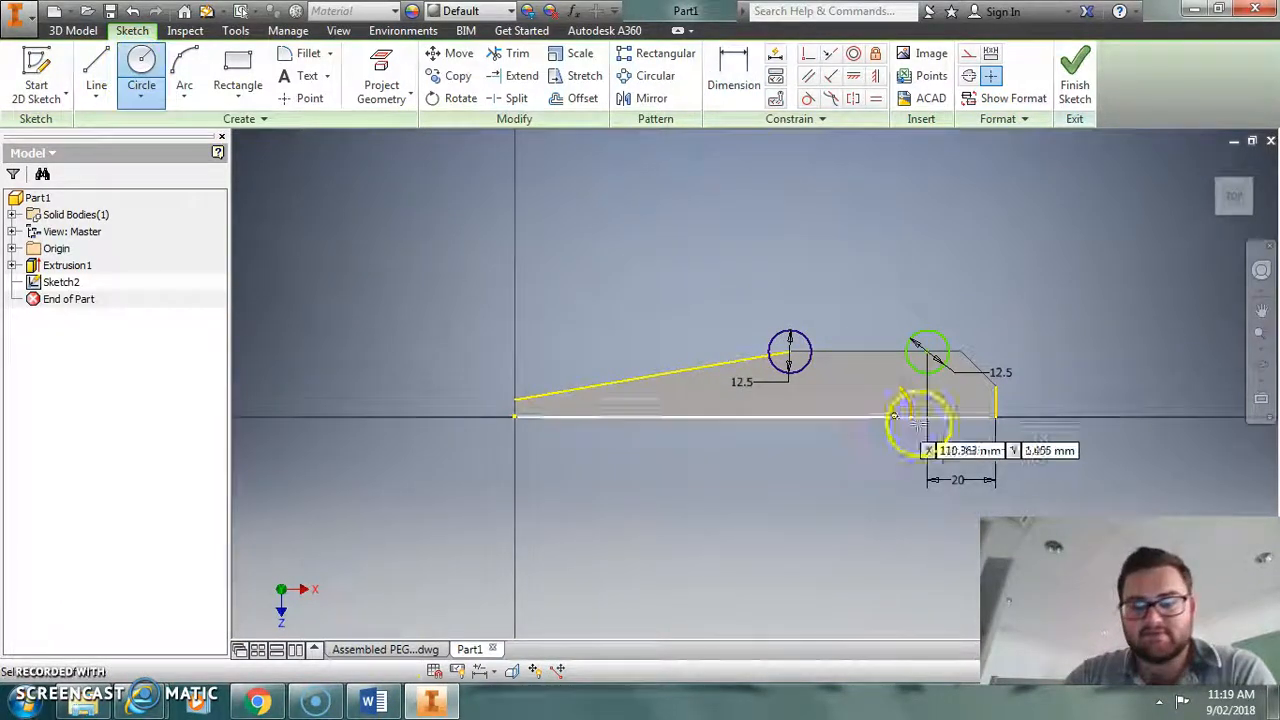
click(875, 351)
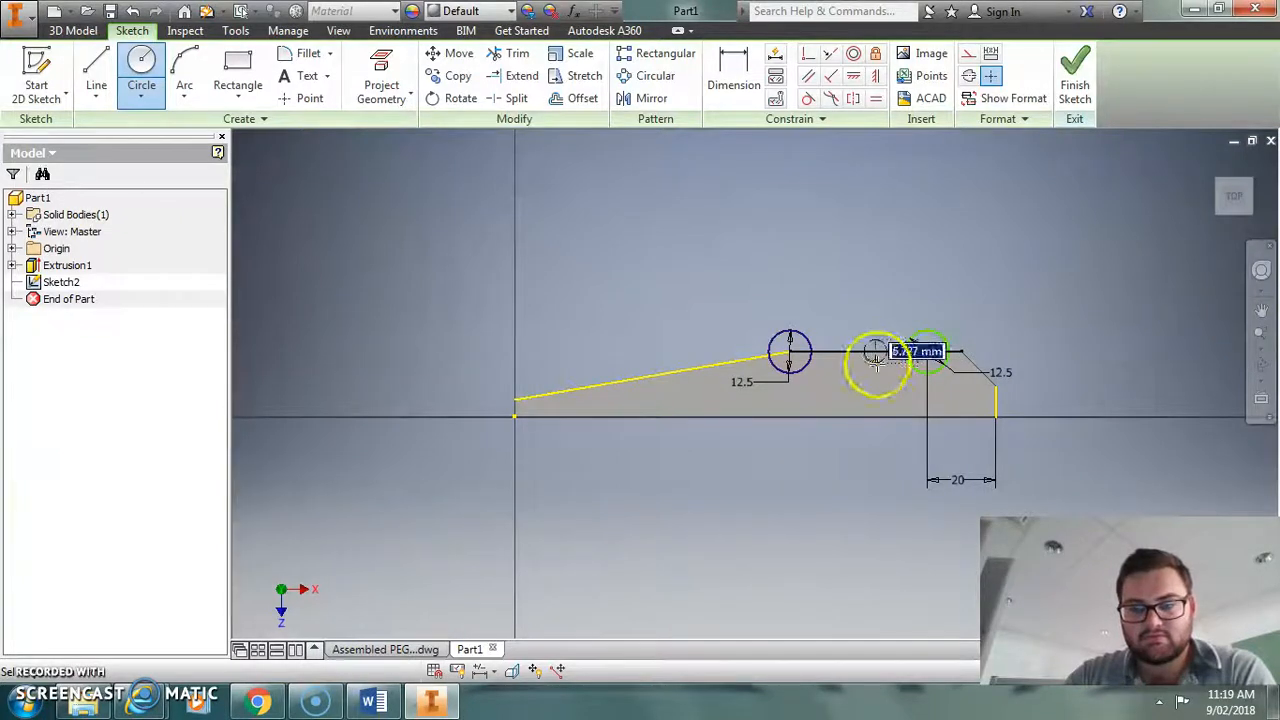
text(8)
key(Return)
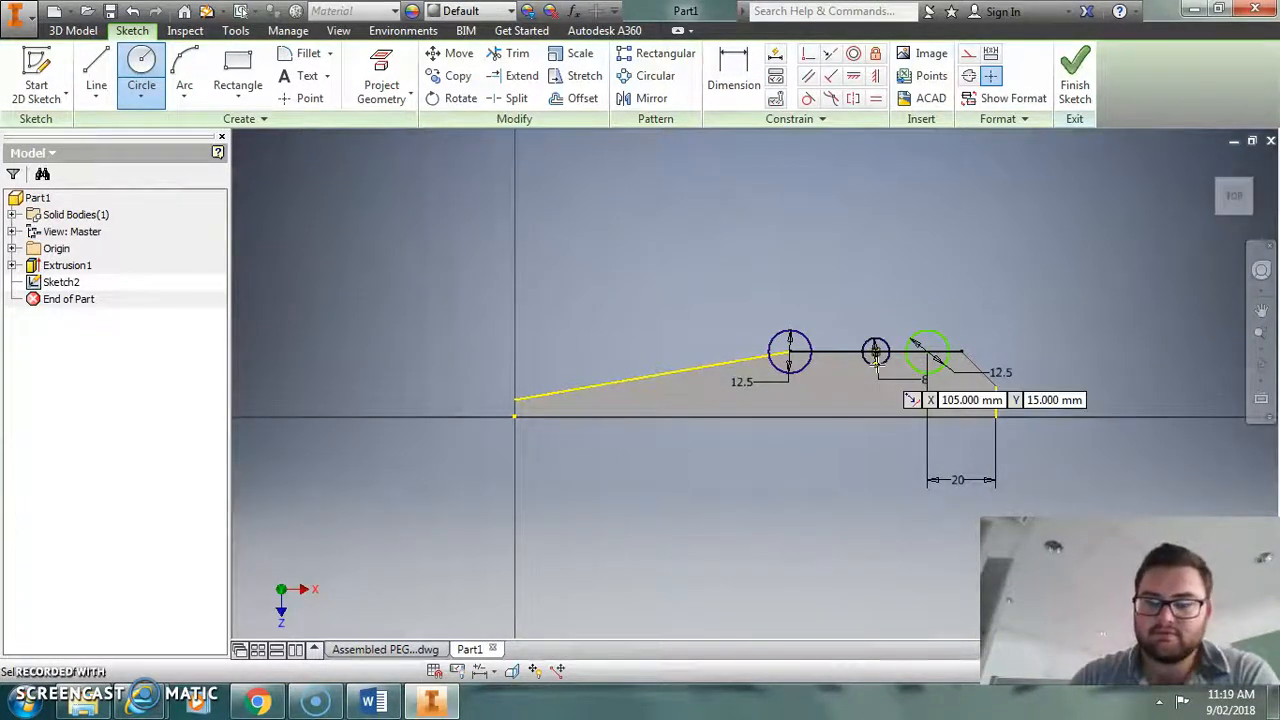
Draw another 8 mm circle centred on the long straight edge, directly opposite the first 8 mm circle.
click(875, 416)
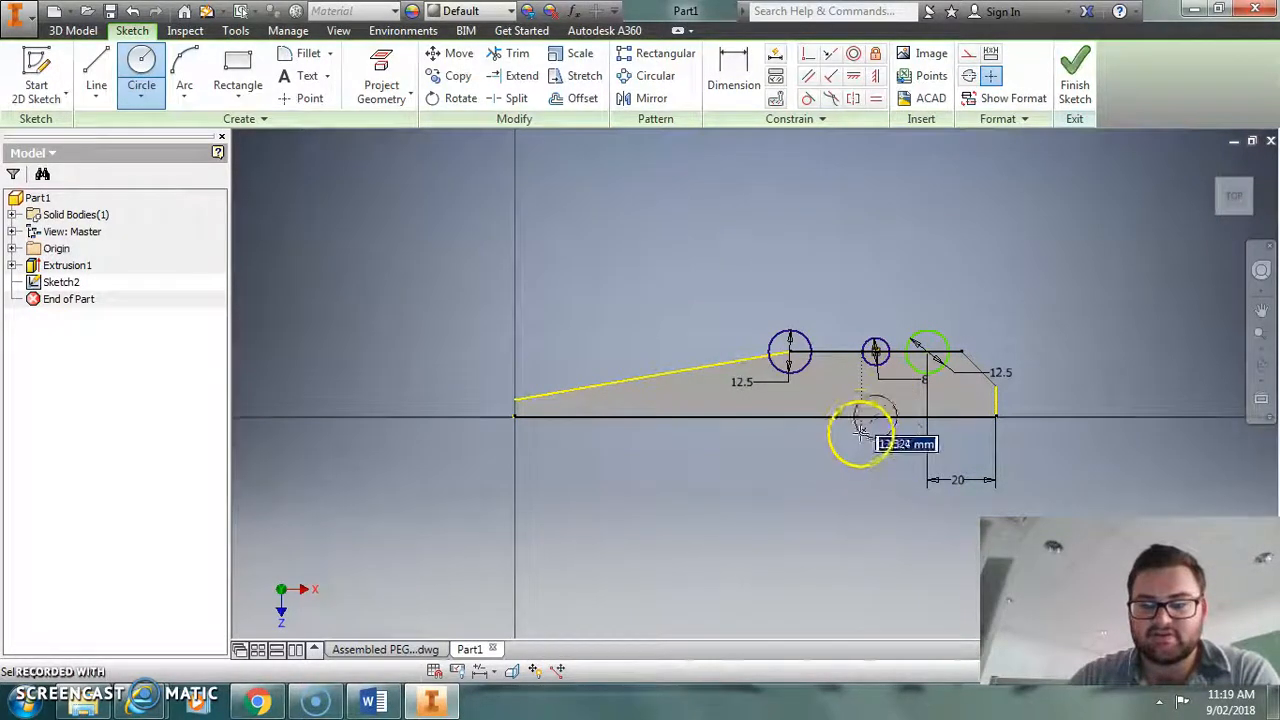
key(Tab)
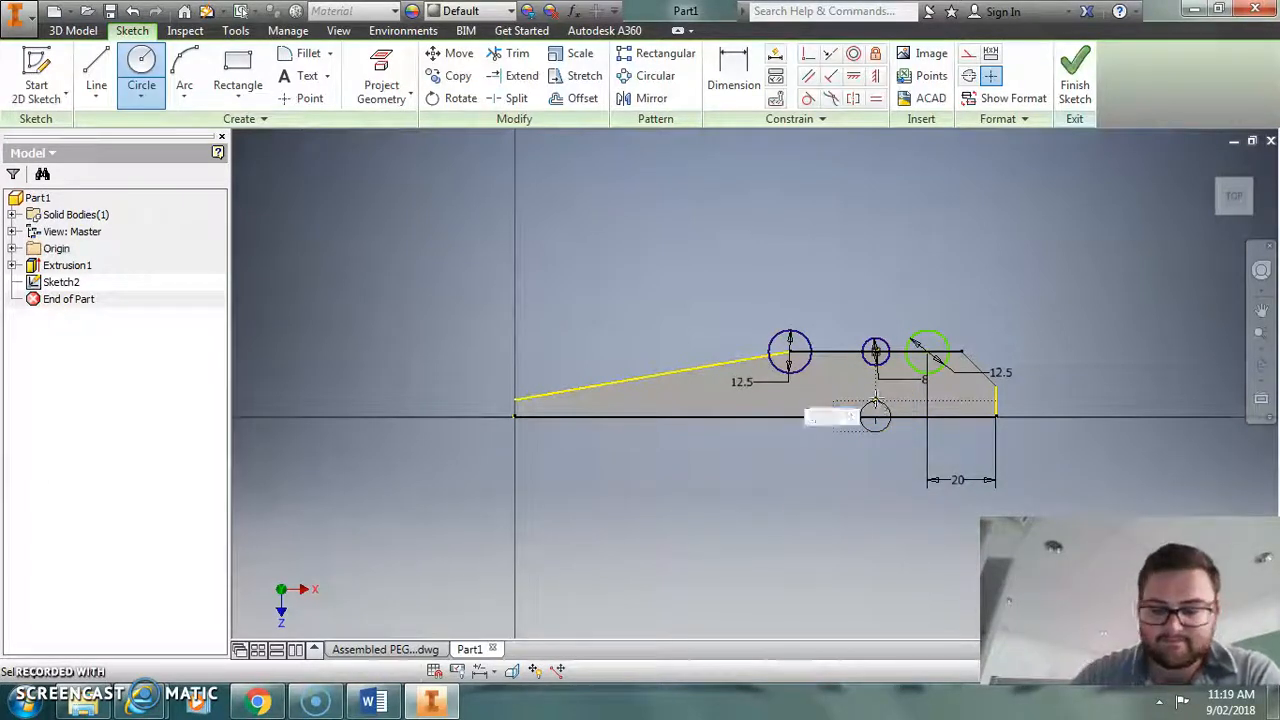
key(Return)
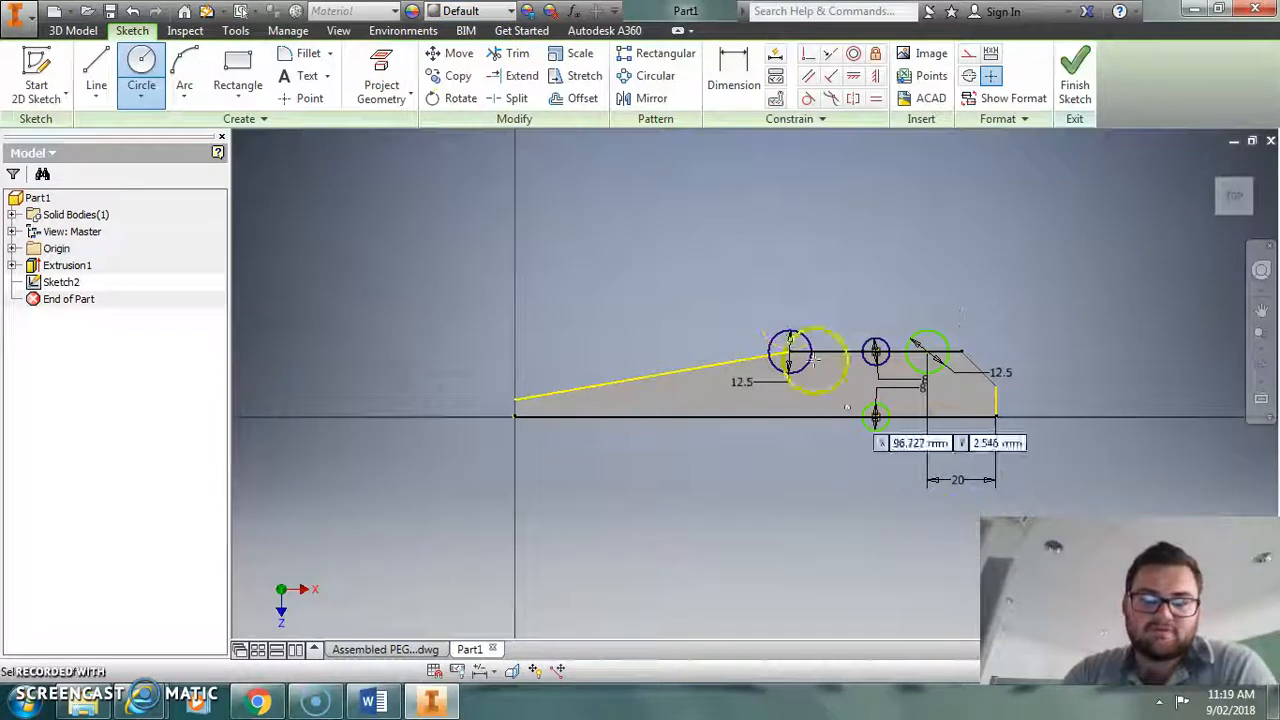
right_click(437, 254)
click(497, 254)
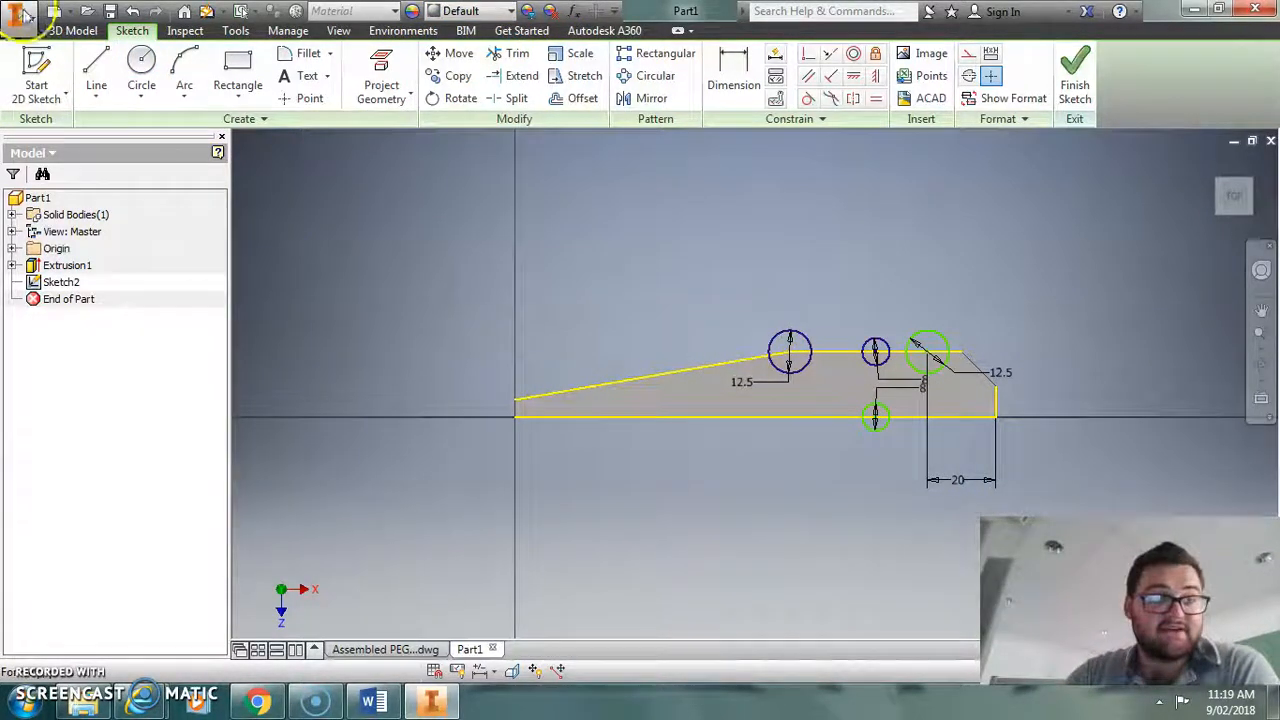
Extrude all four circles as a 30 mm cut through the peg half.
click(73, 30)
click(97, 72)
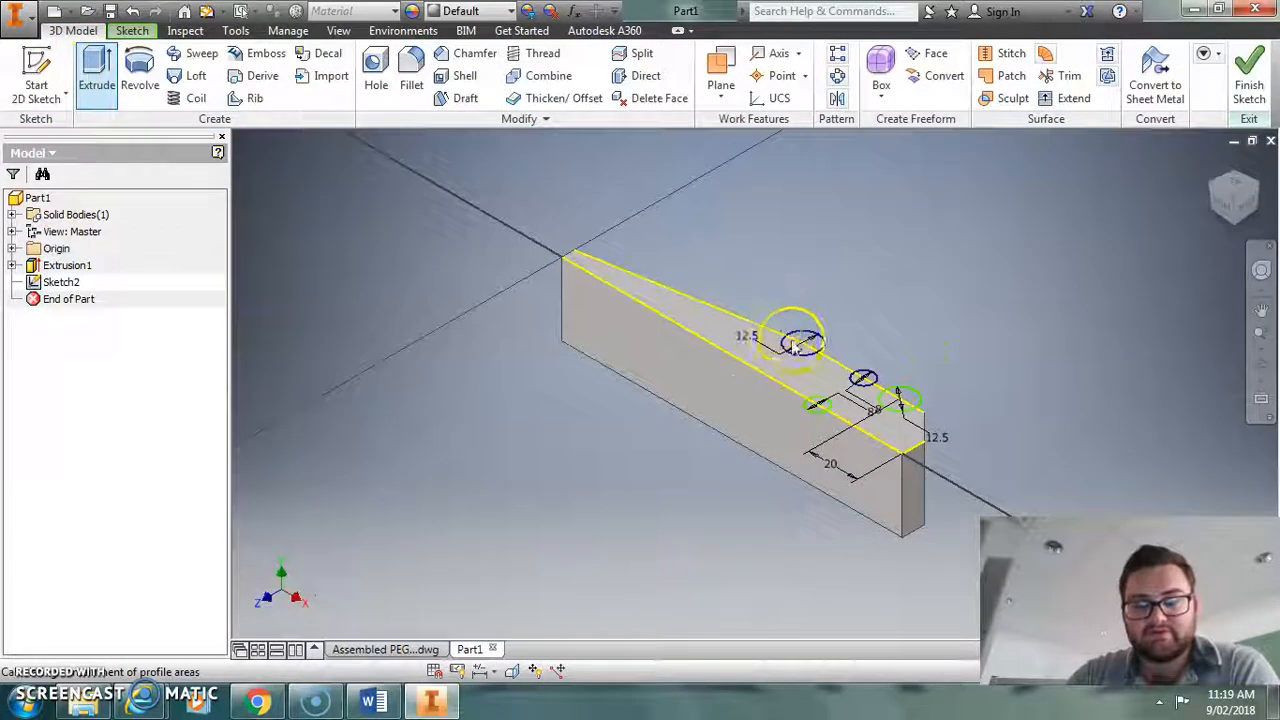
click(795, 345)
click(862, 378)
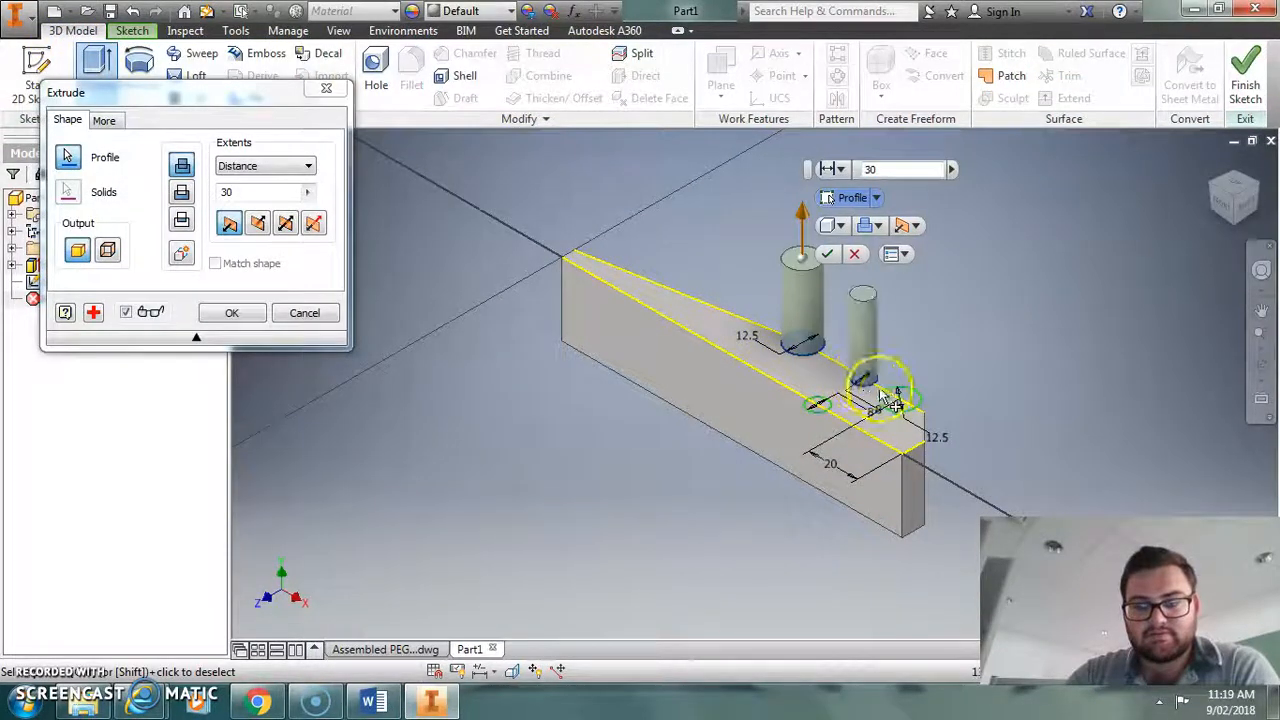
click(896, 400)
click(818, 404)
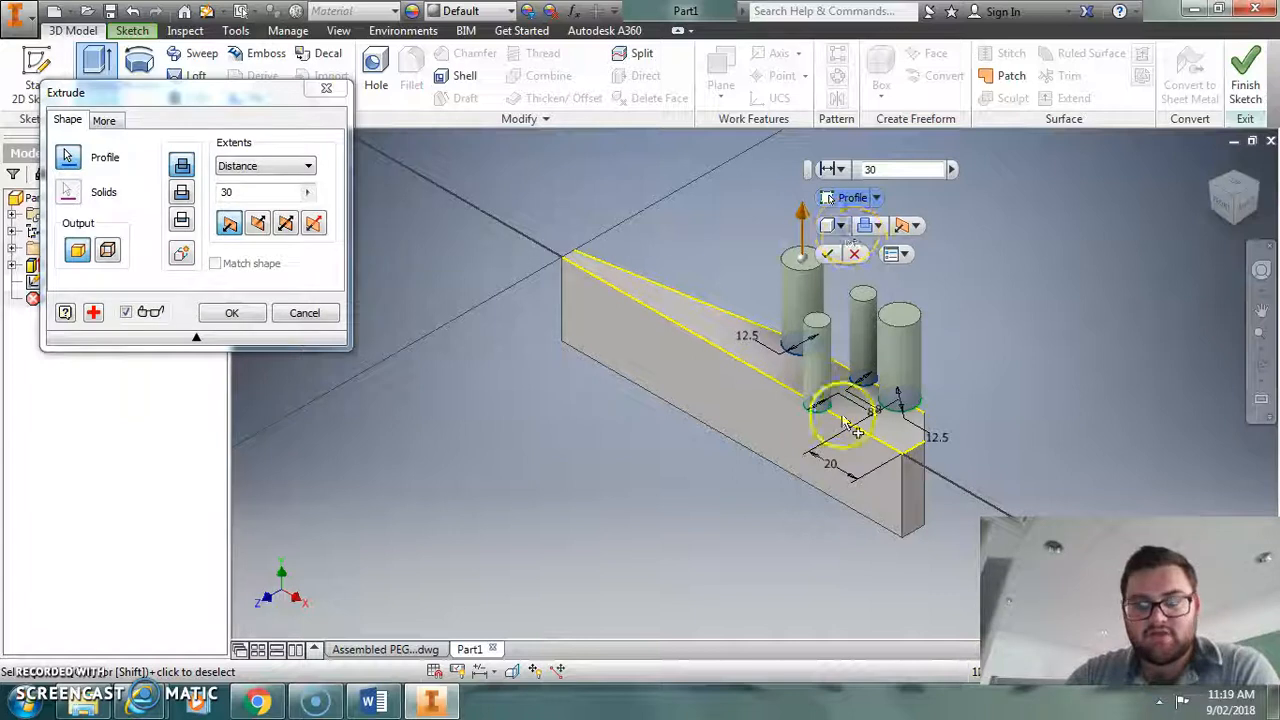
click(877, 226)
click(897, 271)
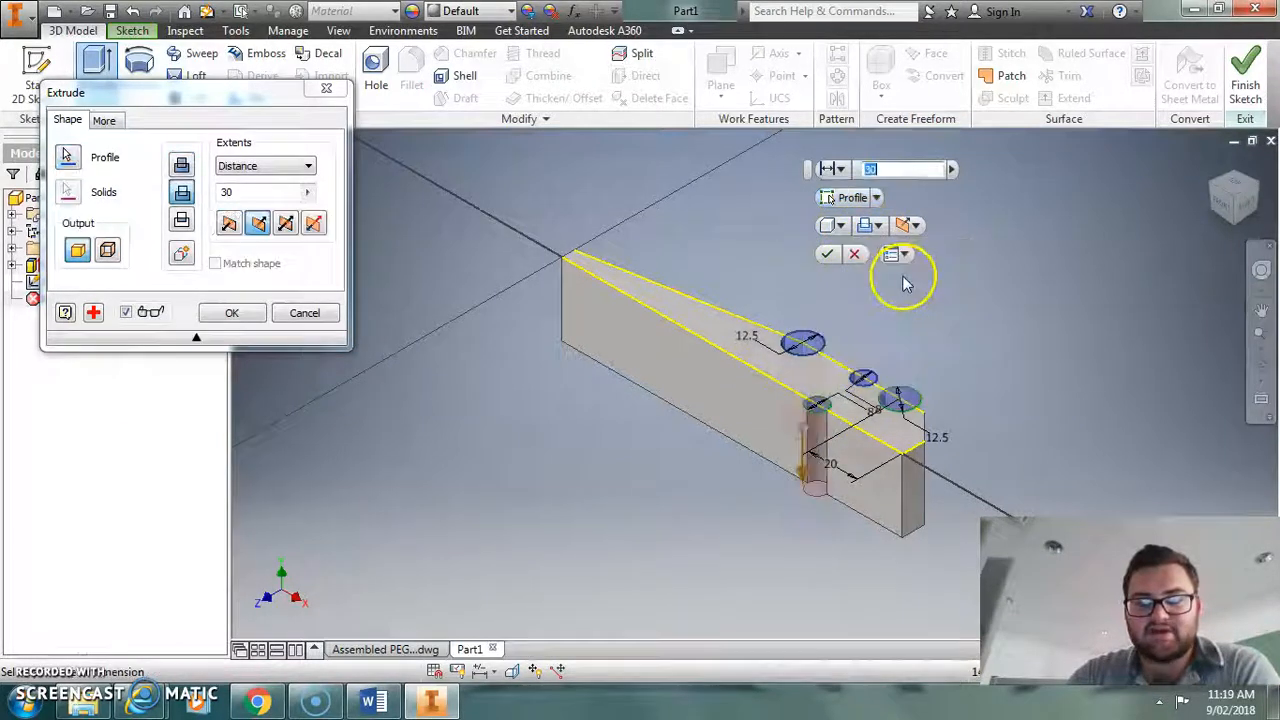
click(828, 256)
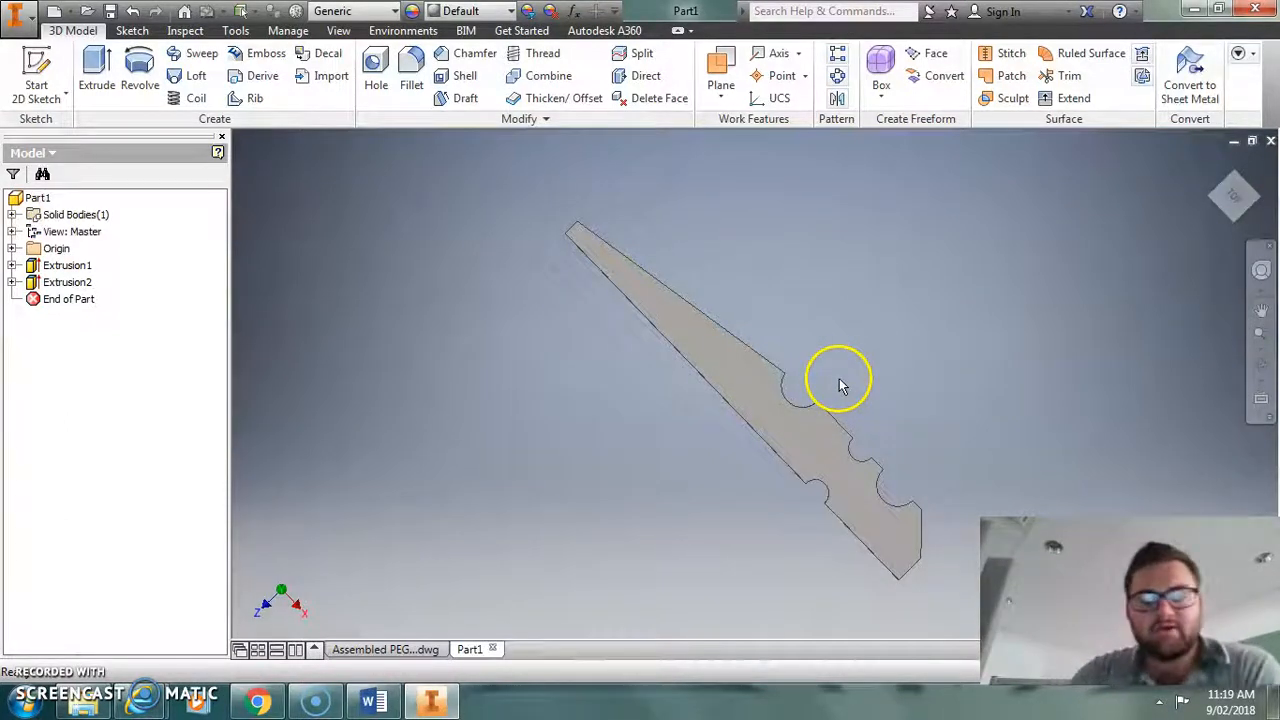
Check the narrow-end hole in the drawing's top view, and start a new sketch on the longer section of the peg half's flat outer face.
click(412, 649)
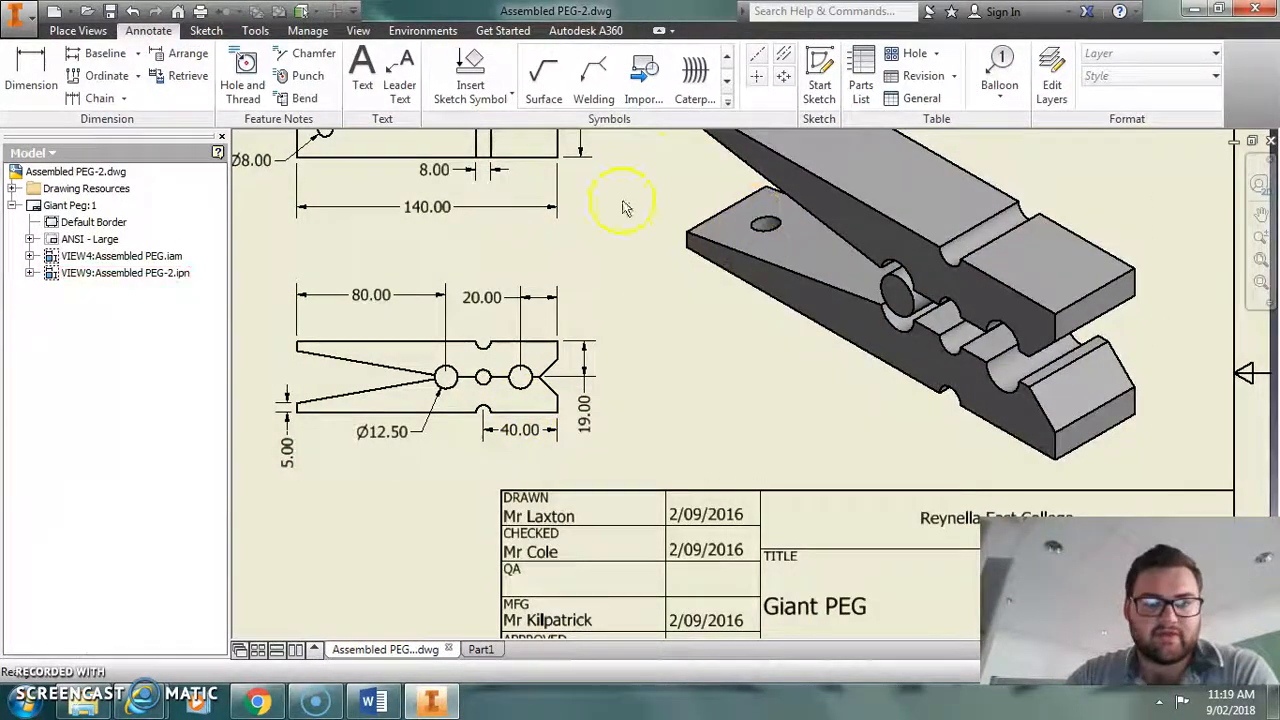
scroll(470, 212, down, 3)
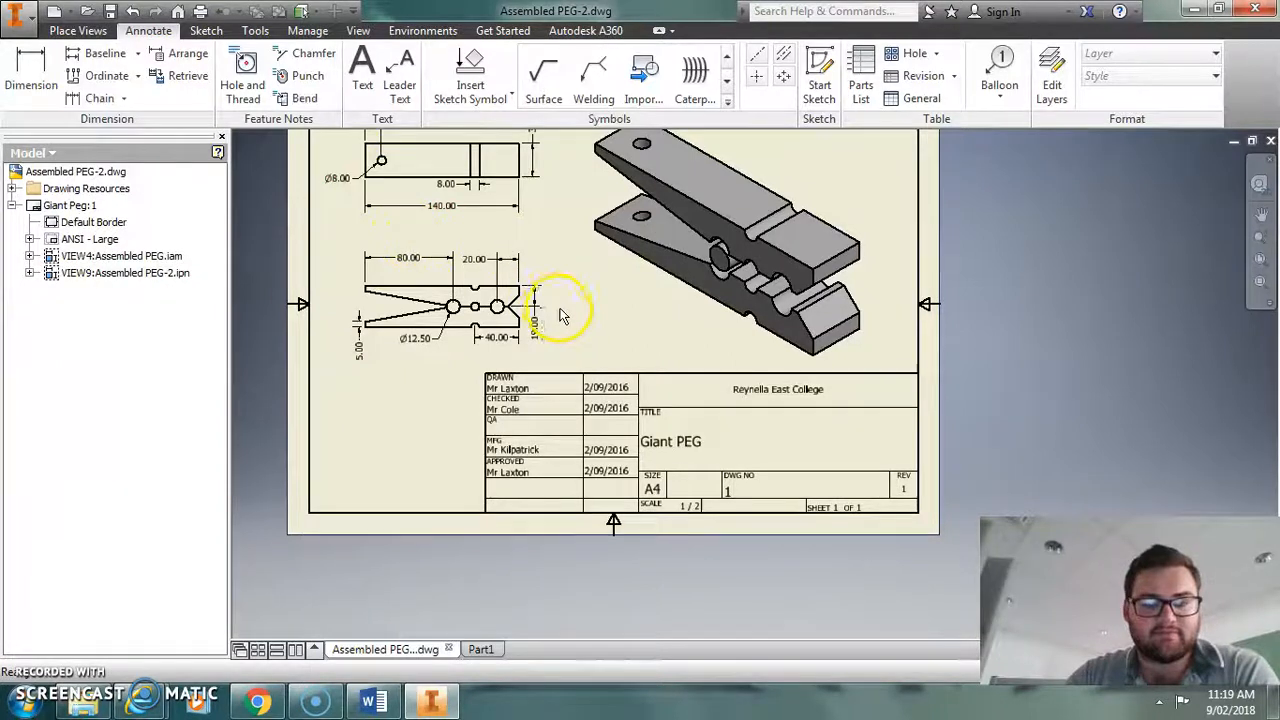
scroll(560, 290, down, 2)
scroll(471, 194, up, 3)
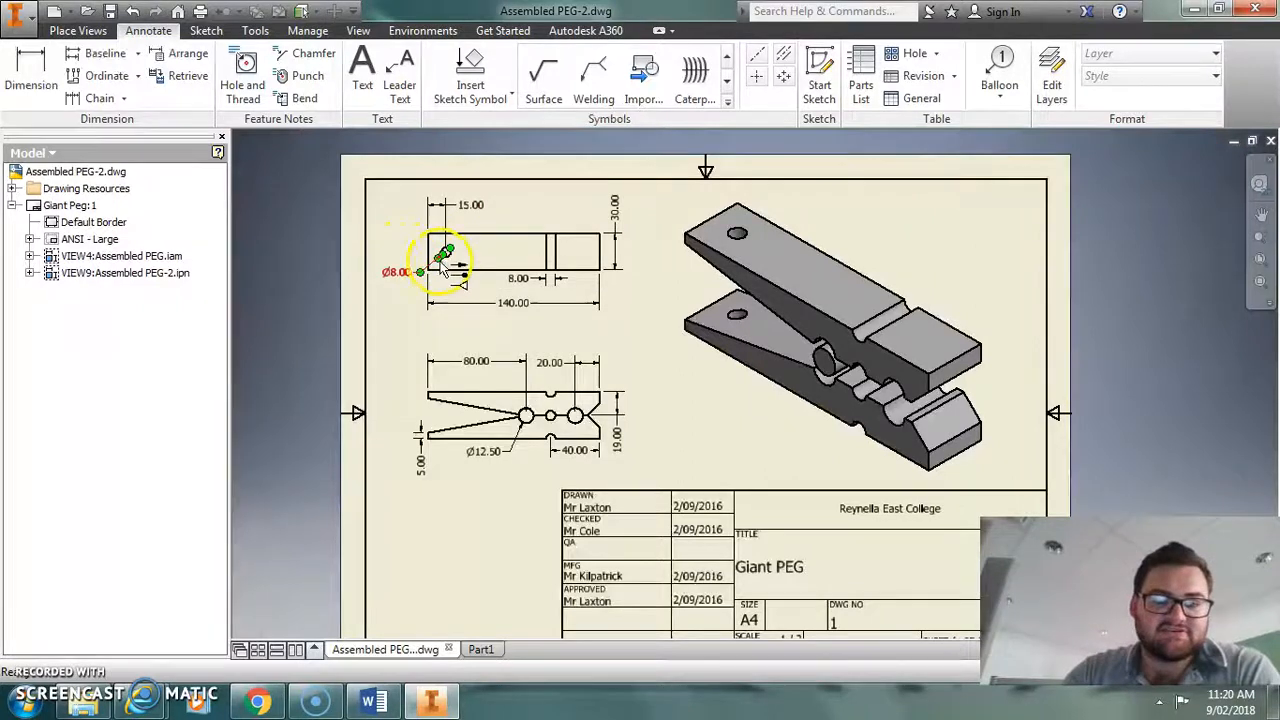
click(481, 650)
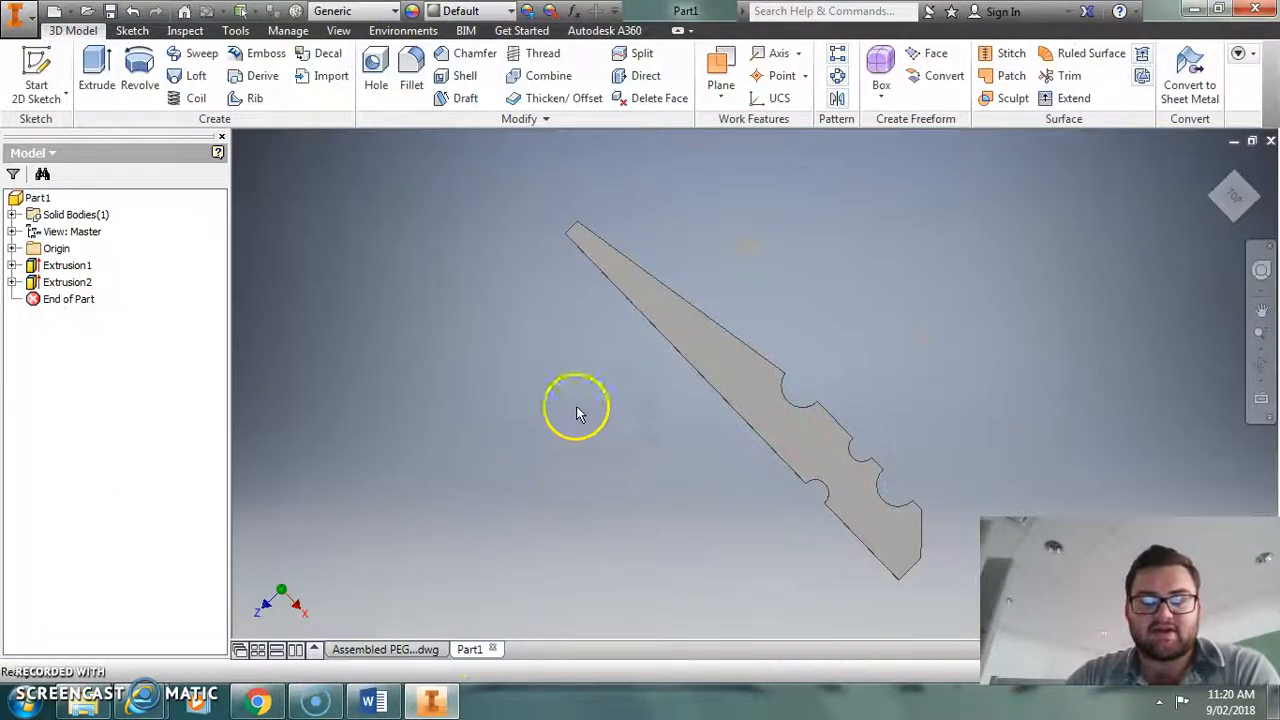
click(1220, 213)
click(1222, 202)
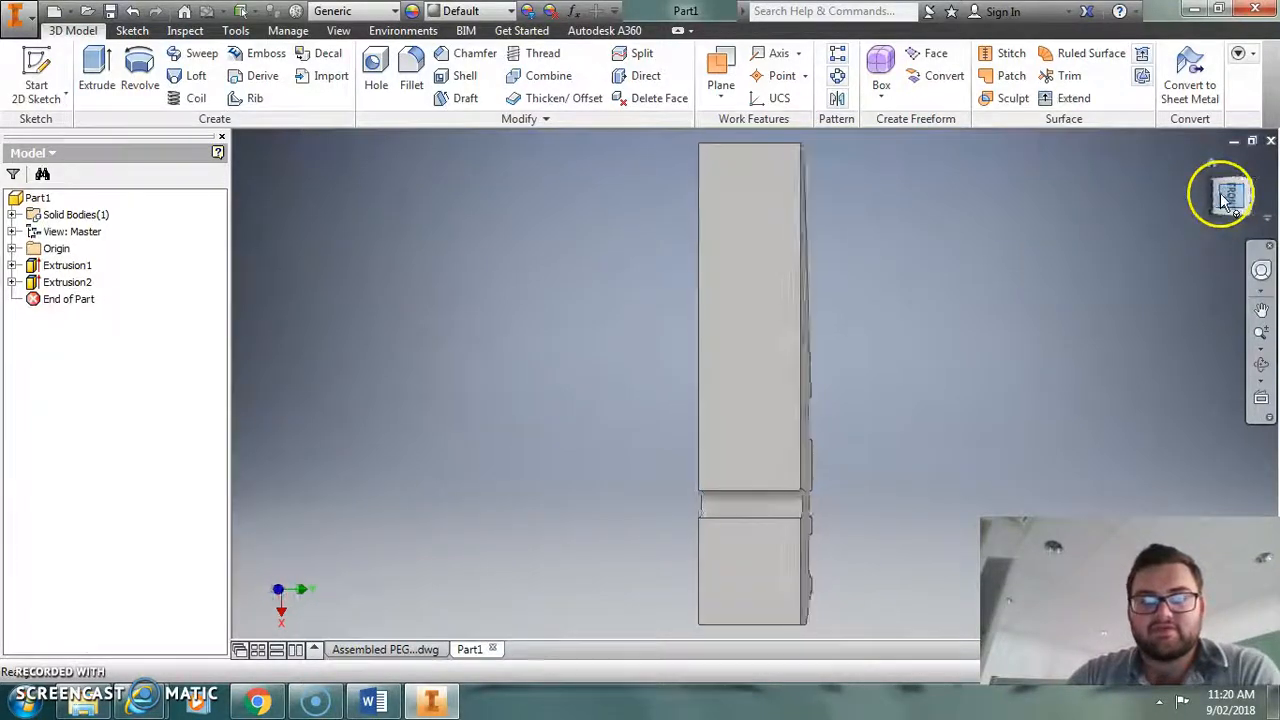
click(775, 188)
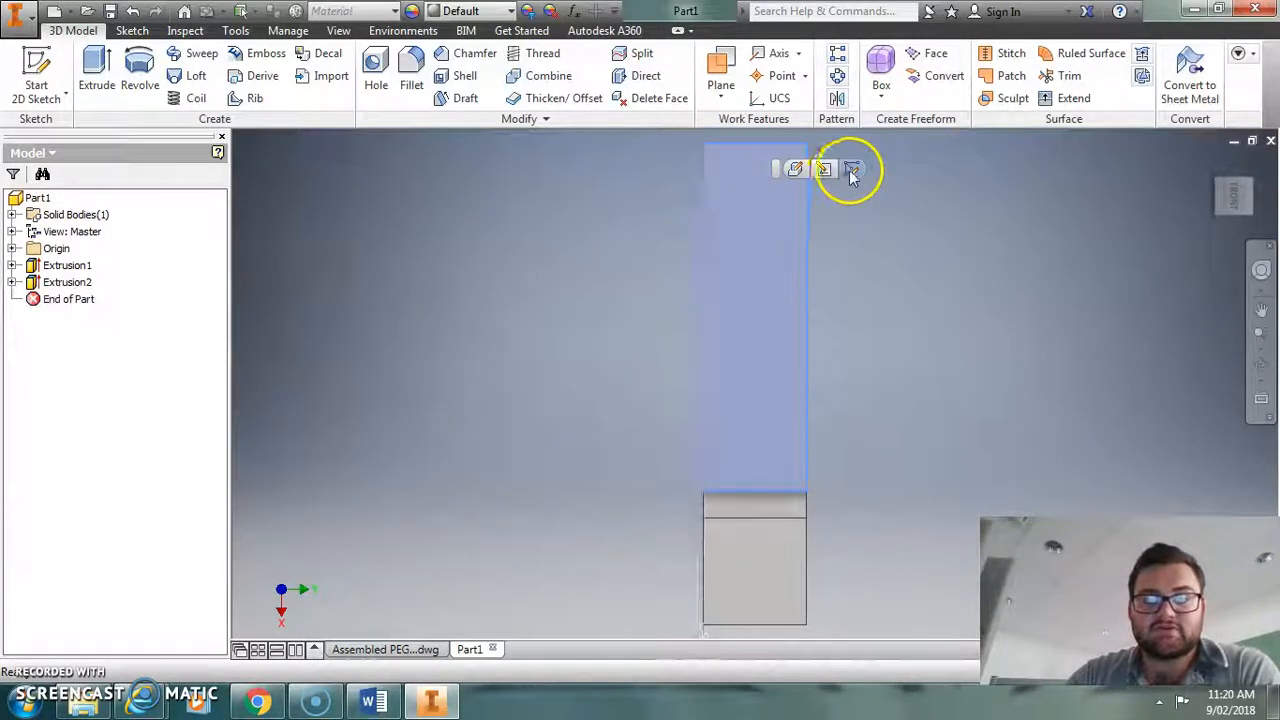
key(s)
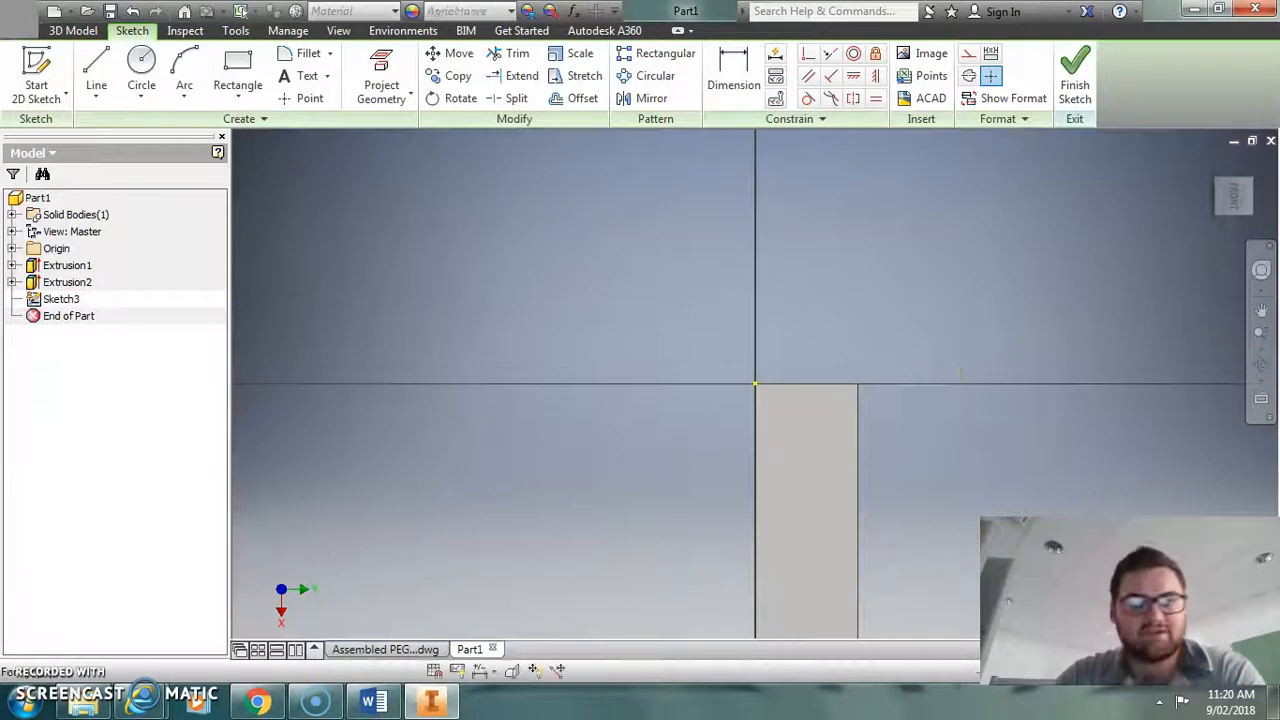
Draw an 8 mm circle near the narrow end of the face, roughly midway across its width.
click(139, 60)
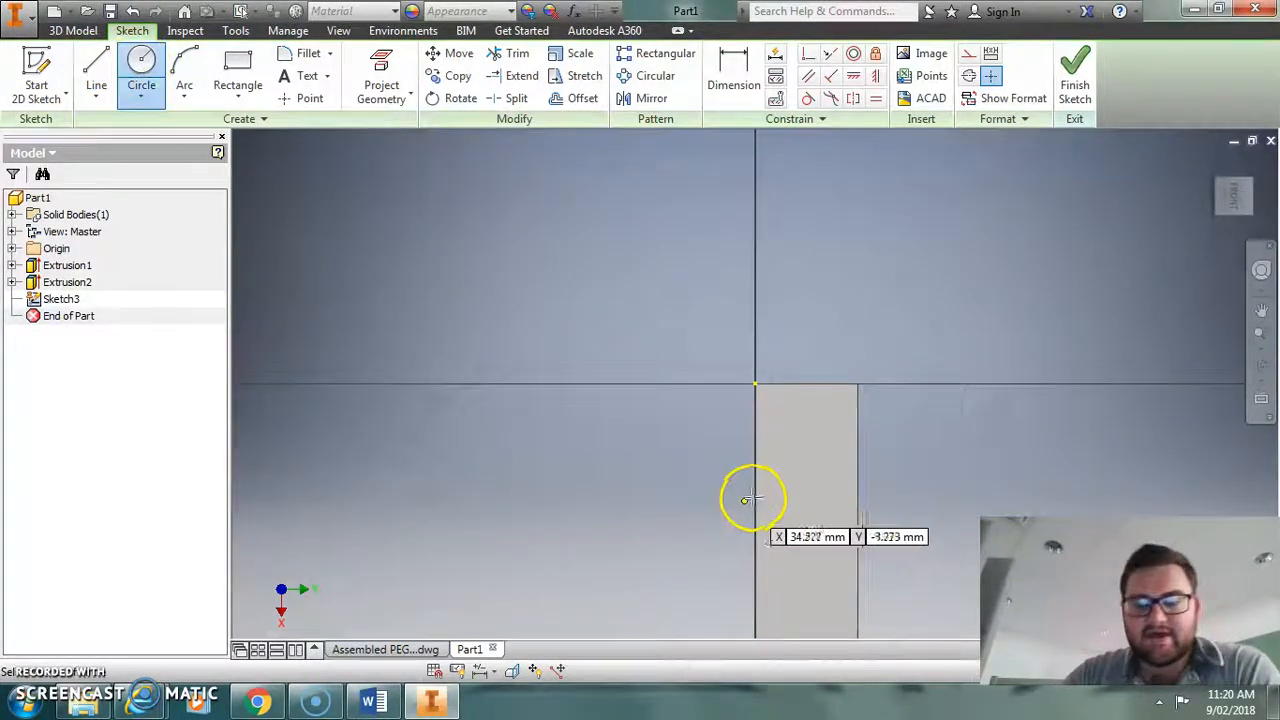
click(807, 437)
text(8)
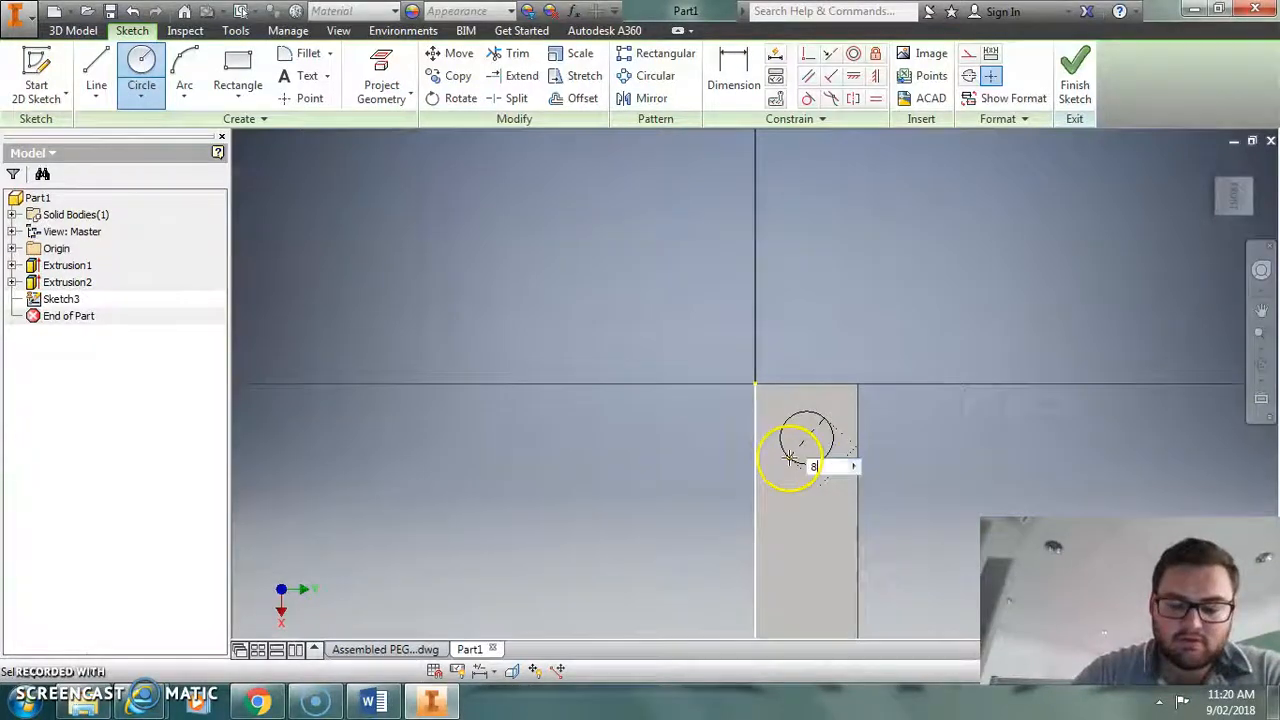
key(Return)
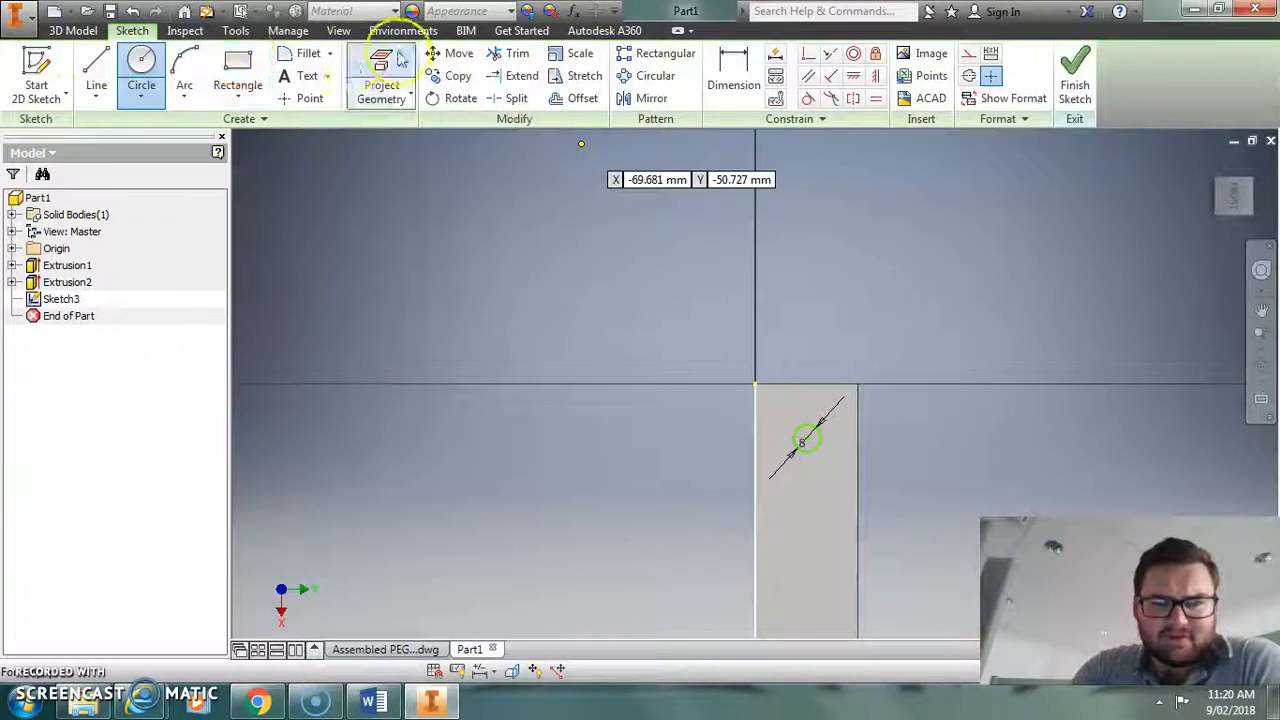
Dimension the 8 mm circle's centre 15 mm from the long side edge of the peg half's face.
click(737, 84)
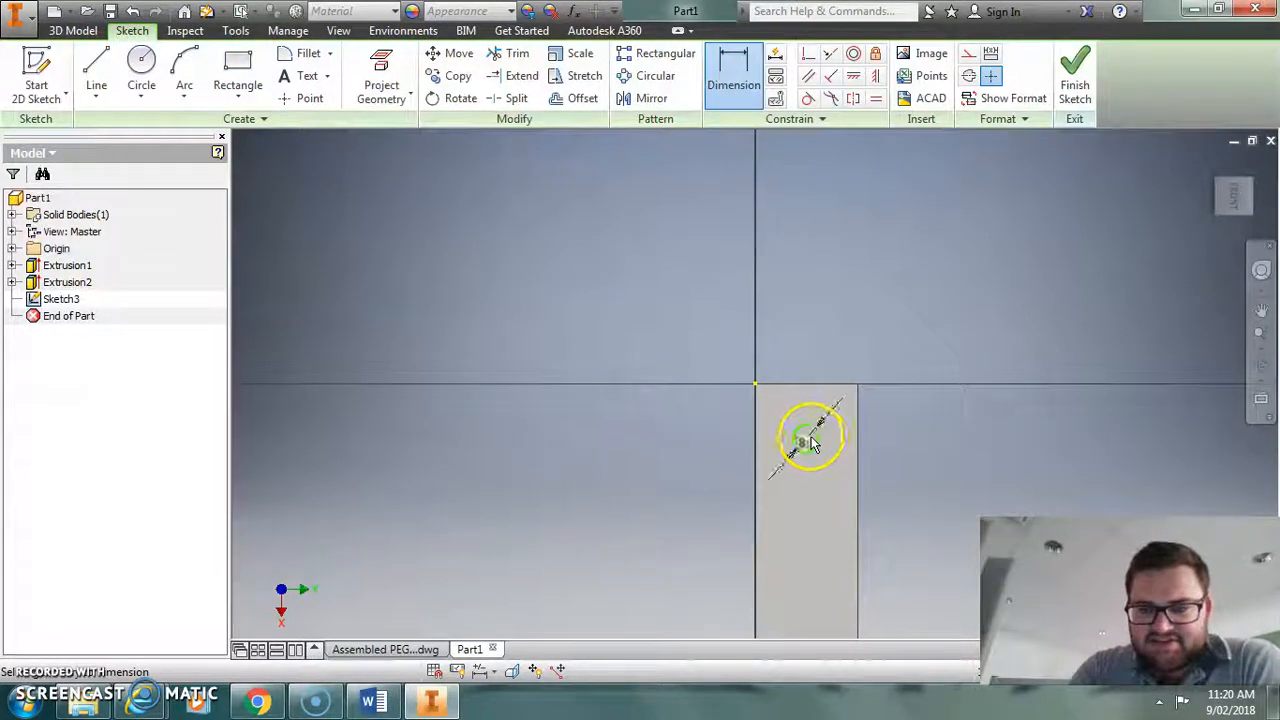
click(812, 443)
click(860, 450)
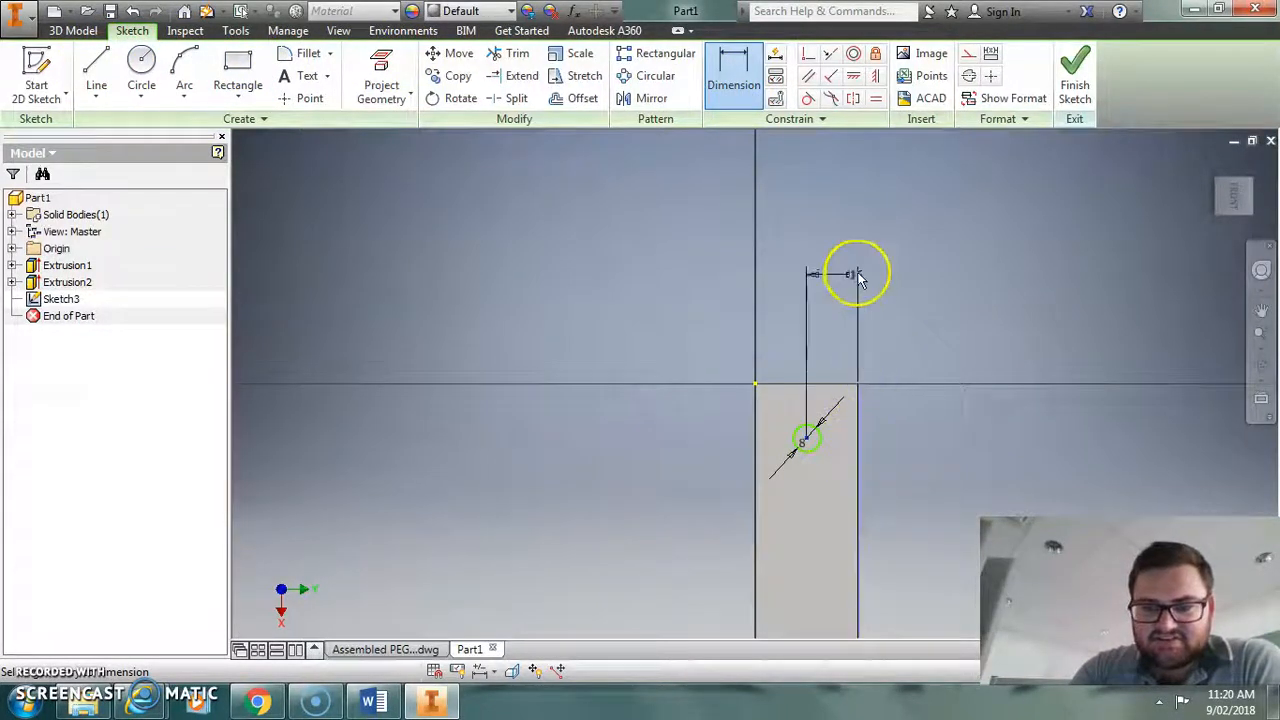
click(862, 273)
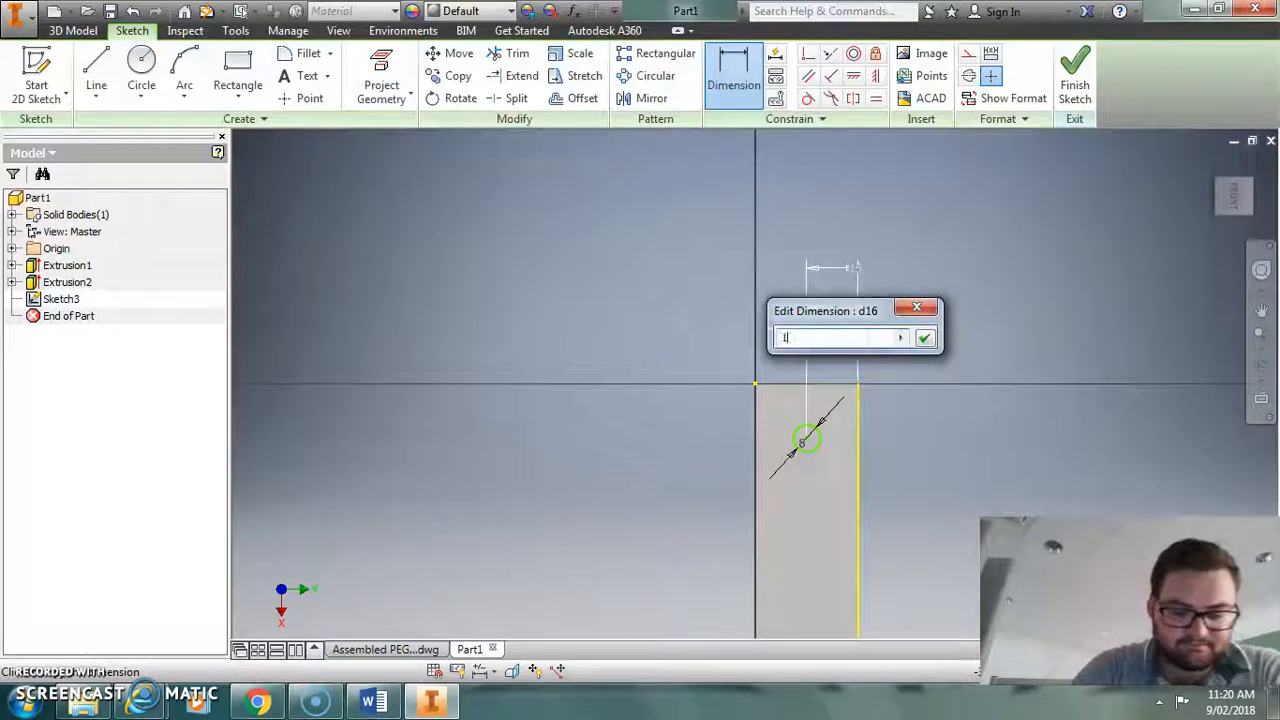
key(Return)
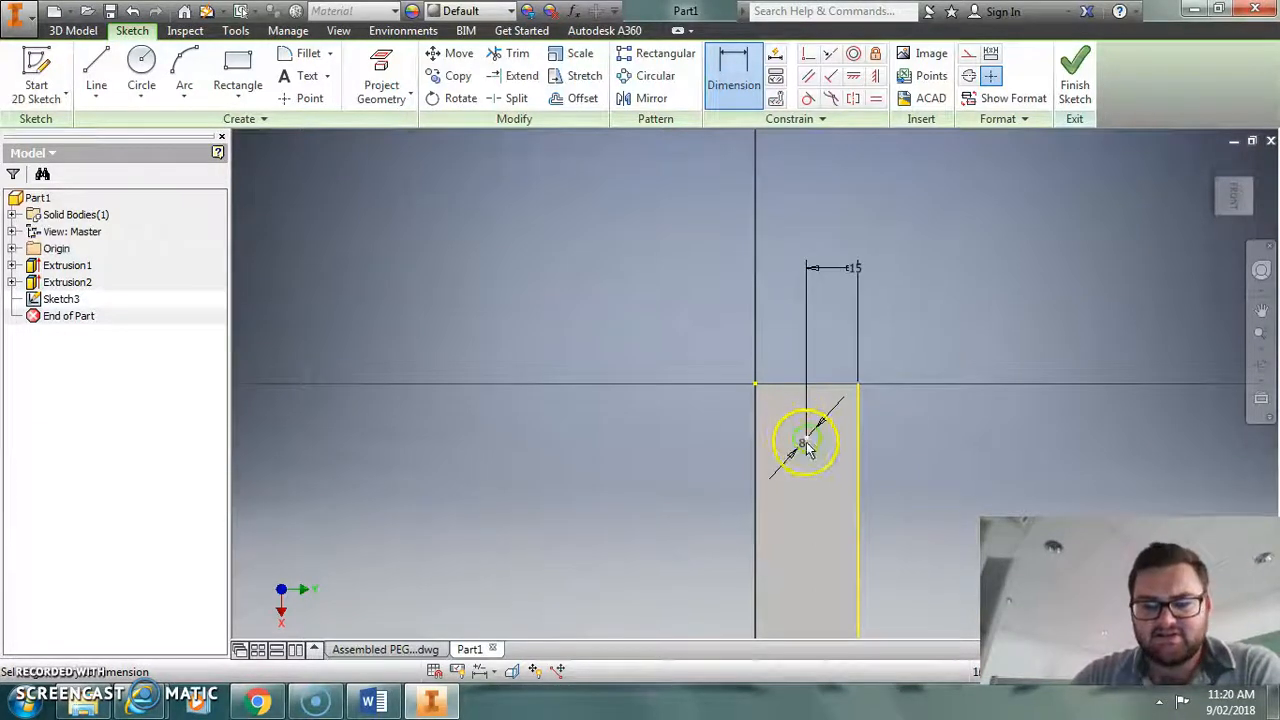
Dimension the 8 mm circle's centre 15 mm from the narrow end edge of the face.
click(778, 395)
click(626, 400)
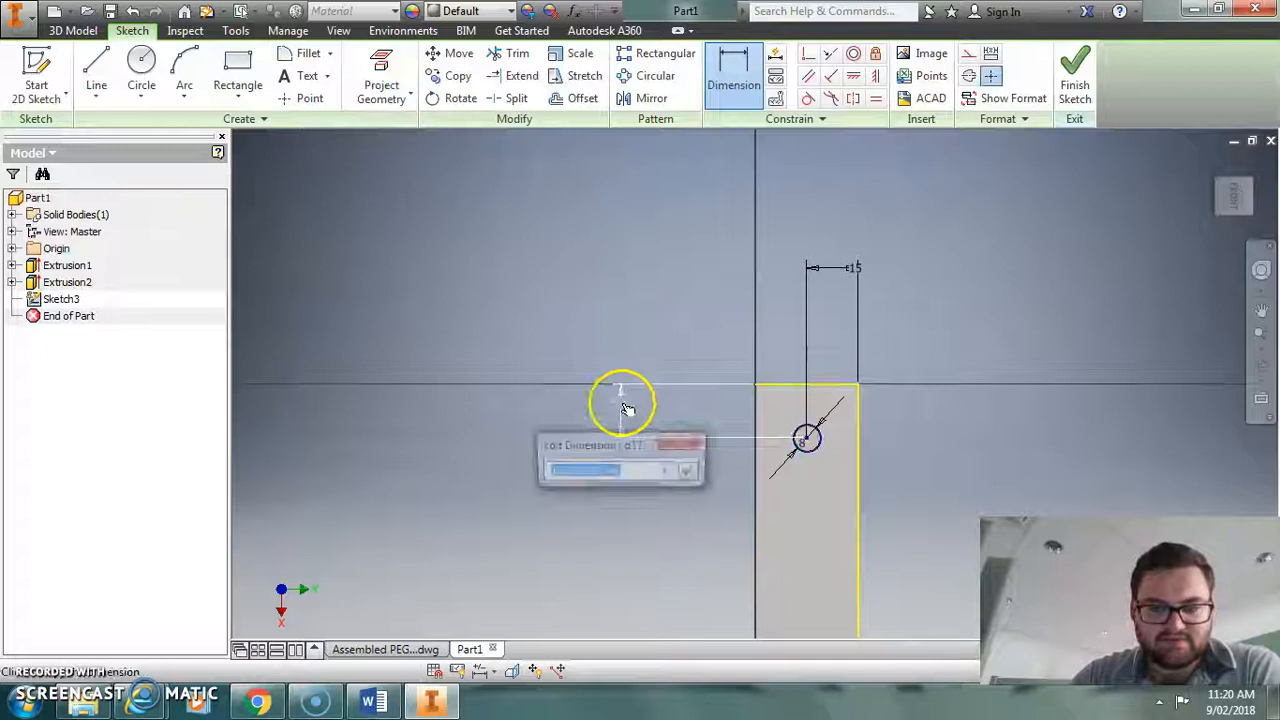
text(15)
key(Return)
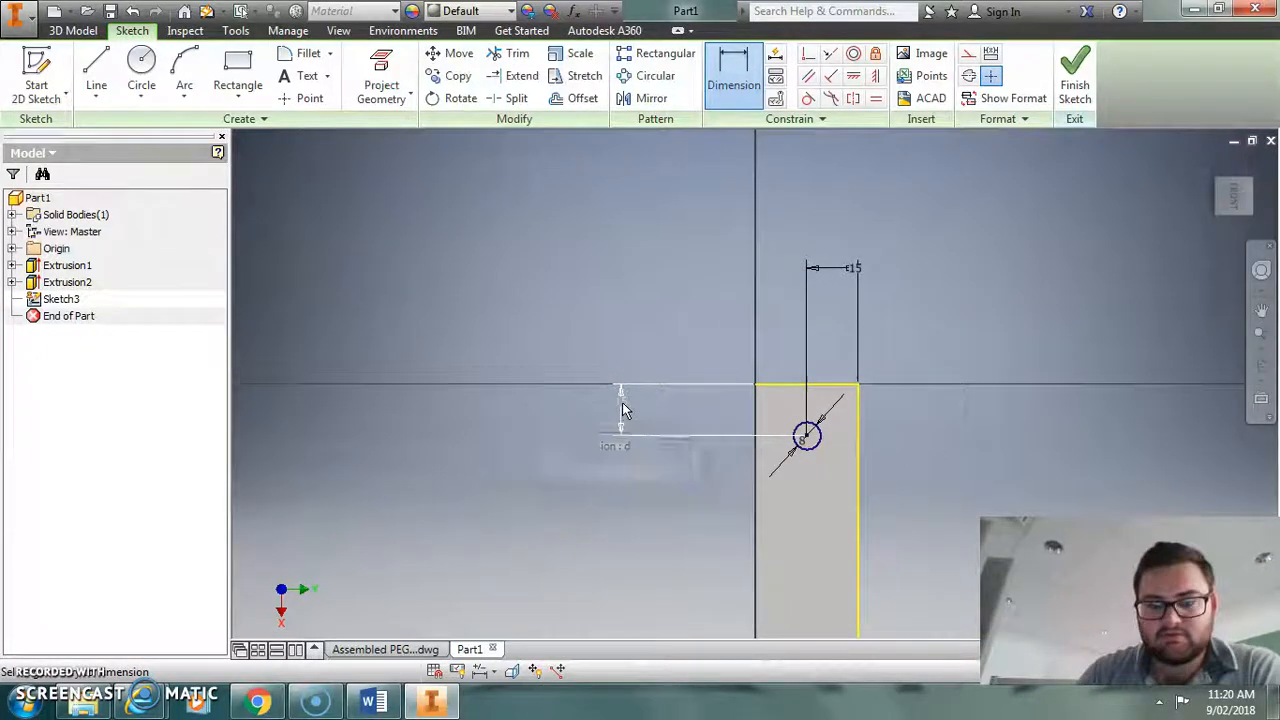
Extrude the 8 mm circle as a 30 mm cut to make the peg half's narrow-end hole.
click(73, 30)
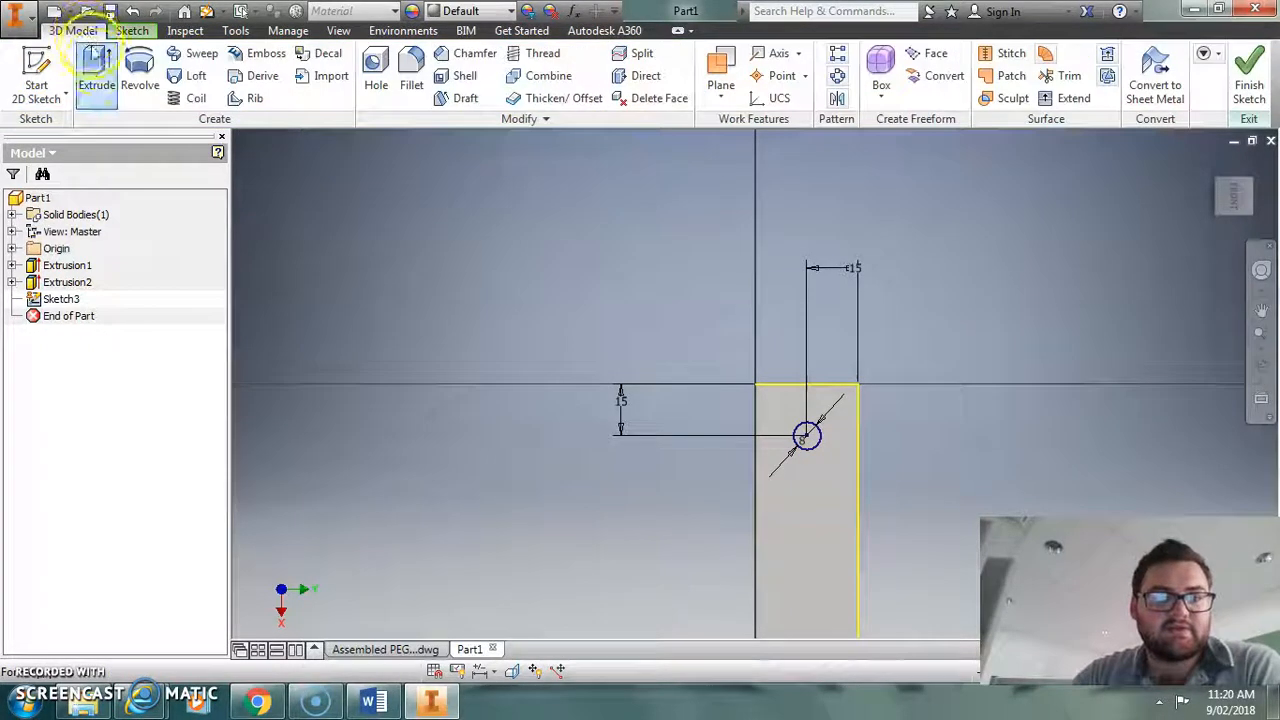
click(97, 75)
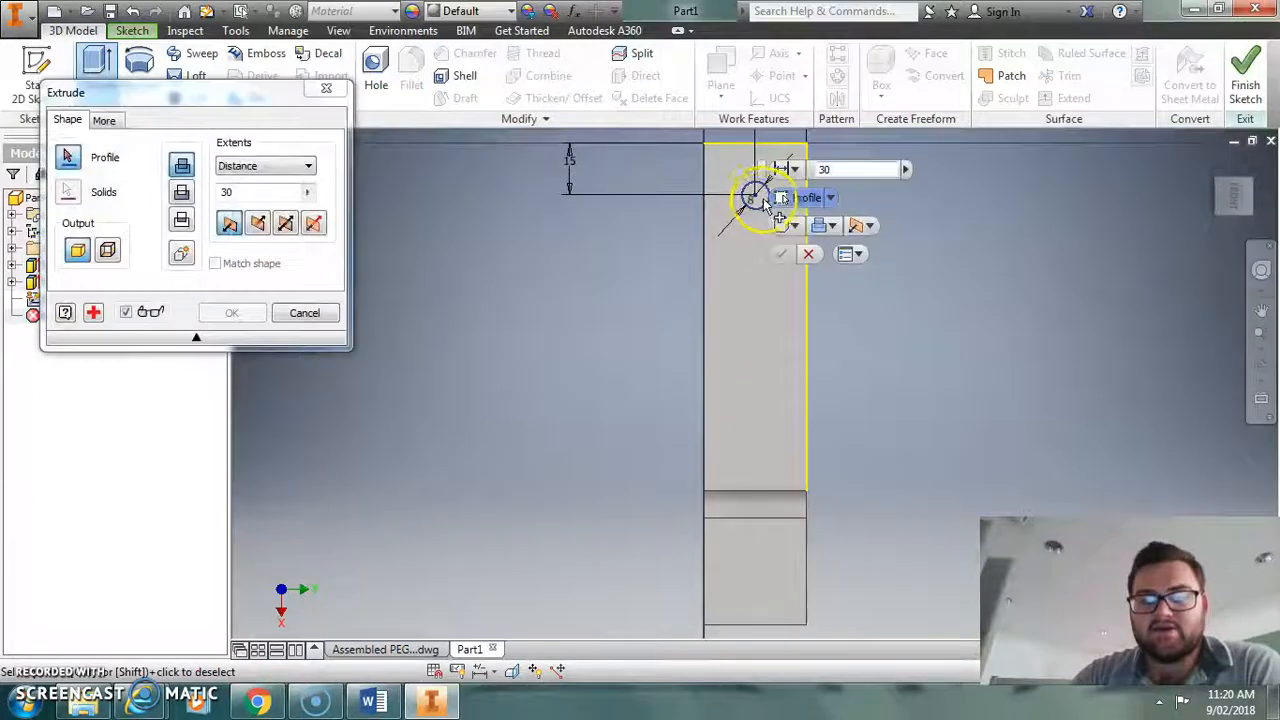
click(756, 200)
click(818, 264)
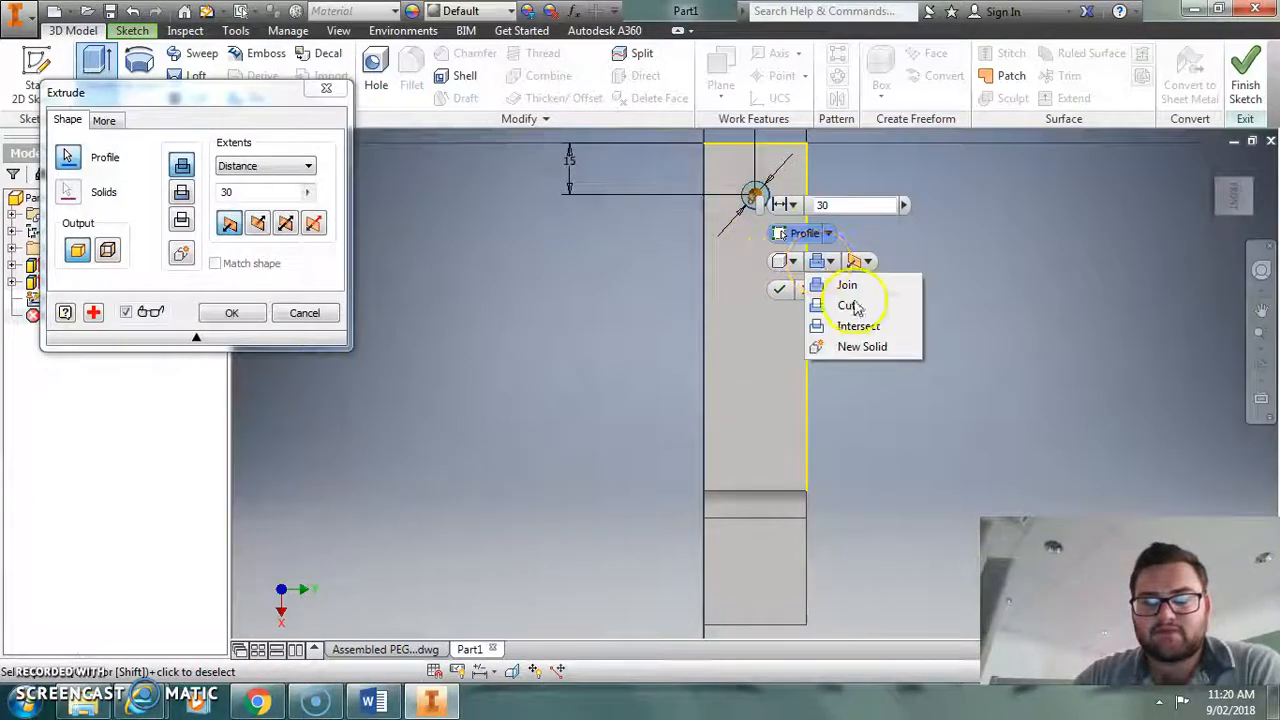
click(853, 306)
click(778, 292)
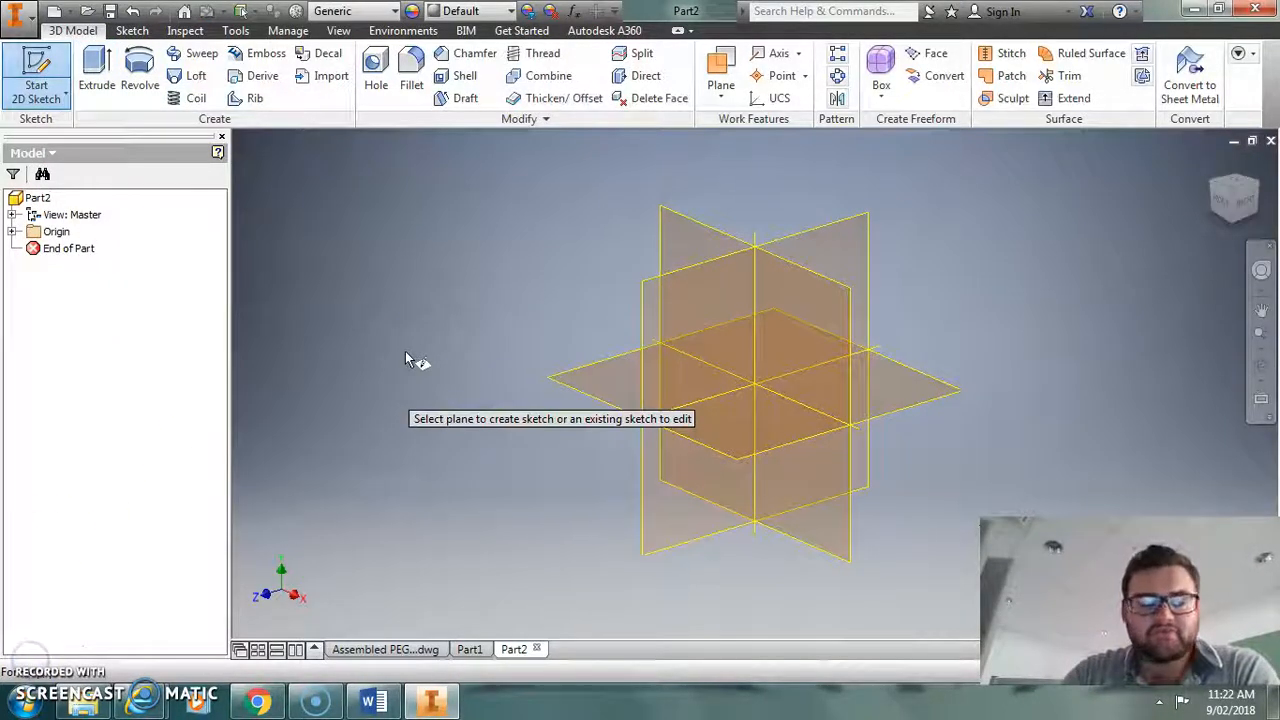
Start a sketch on the new part's horizontal origin plane, and check the round pin in the assembled peg drawing.
click(587, 379)
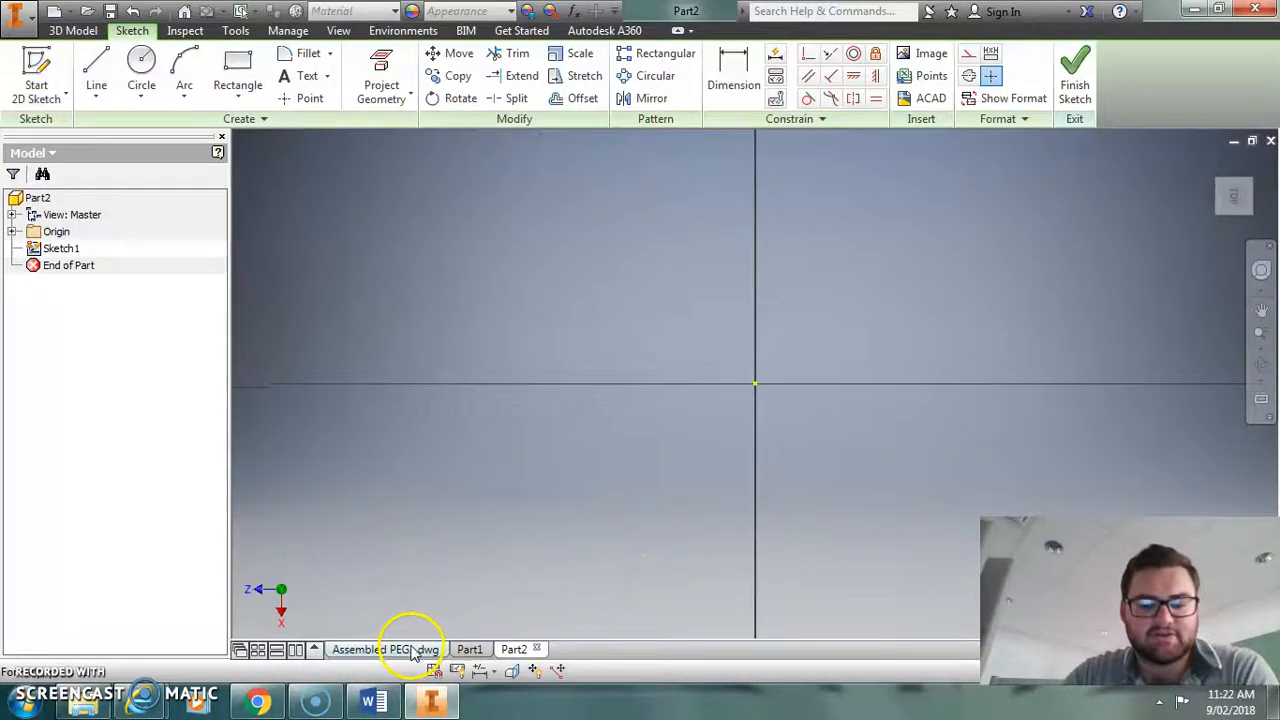
click(411, 648)
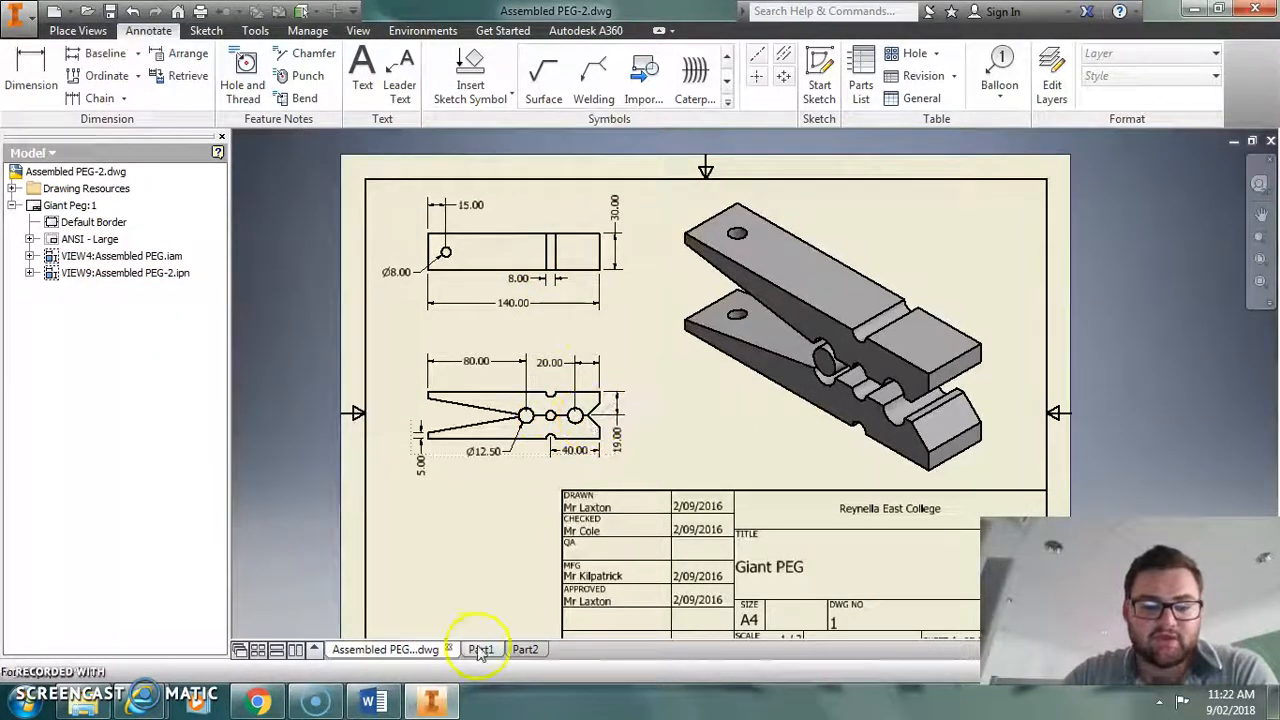
click(523, 649)
click(128, 64)
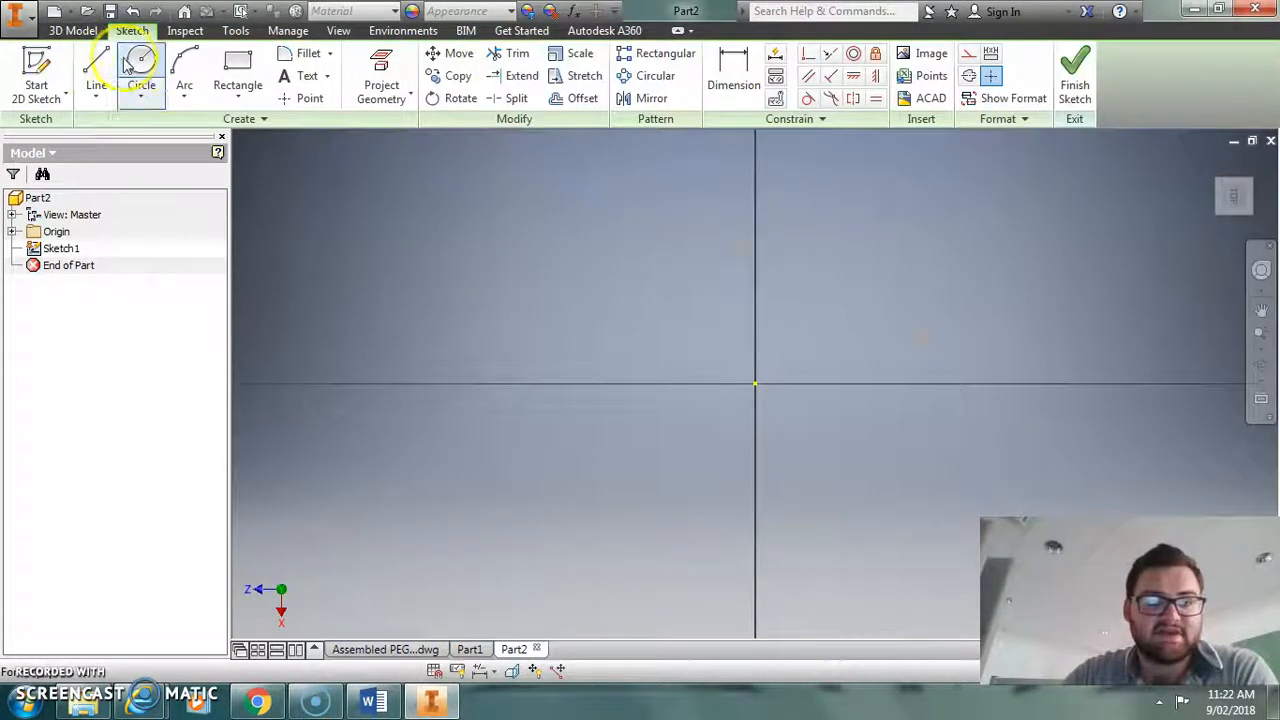
click(755, 384)
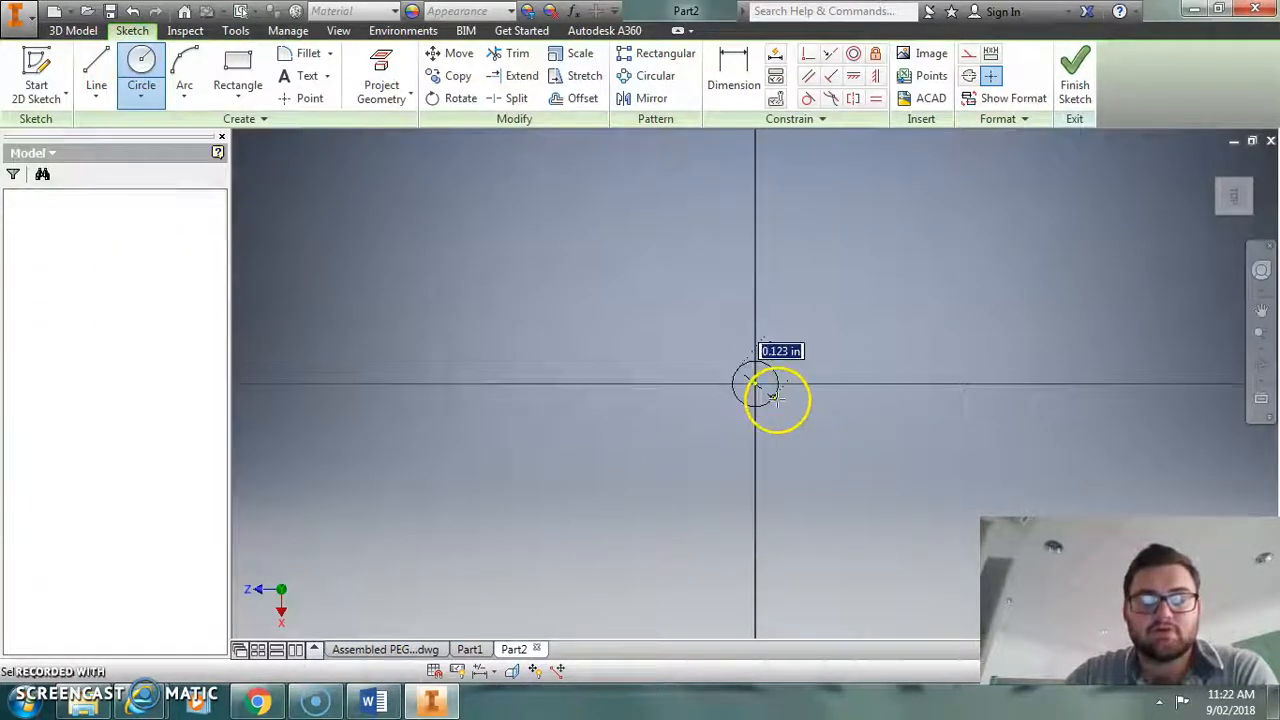
right_click(766, 294)
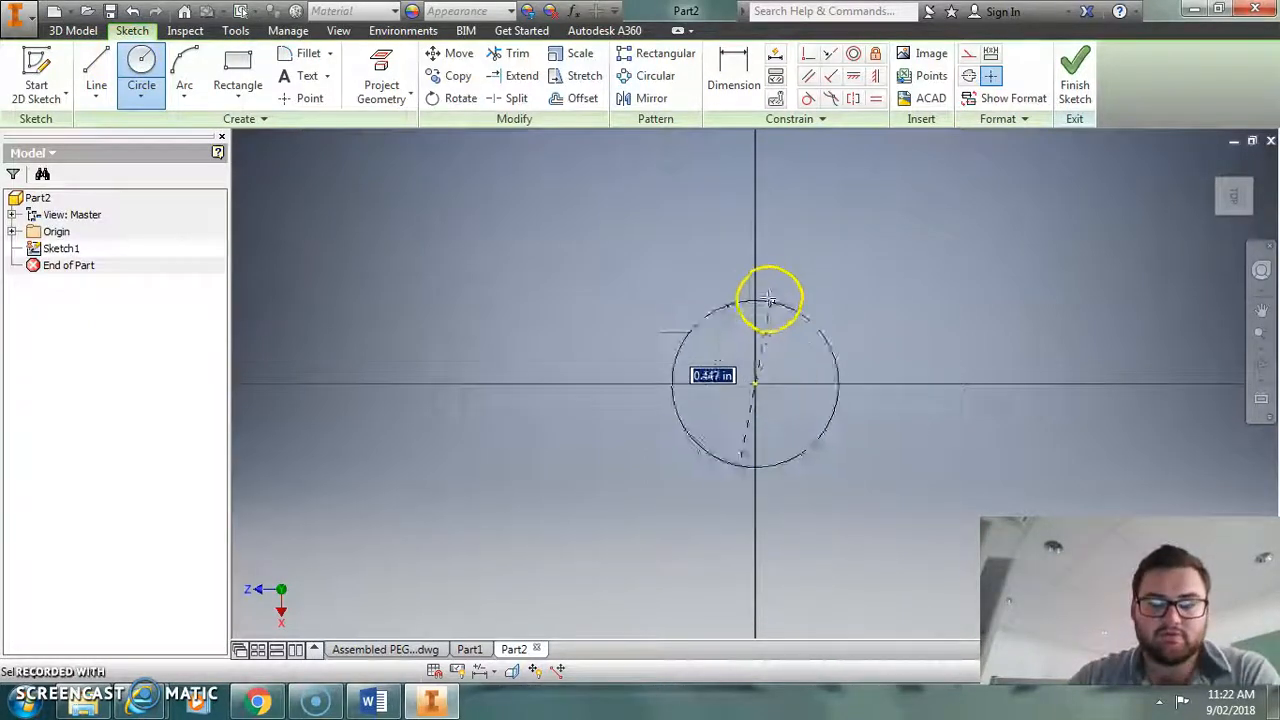
click(830, 292)
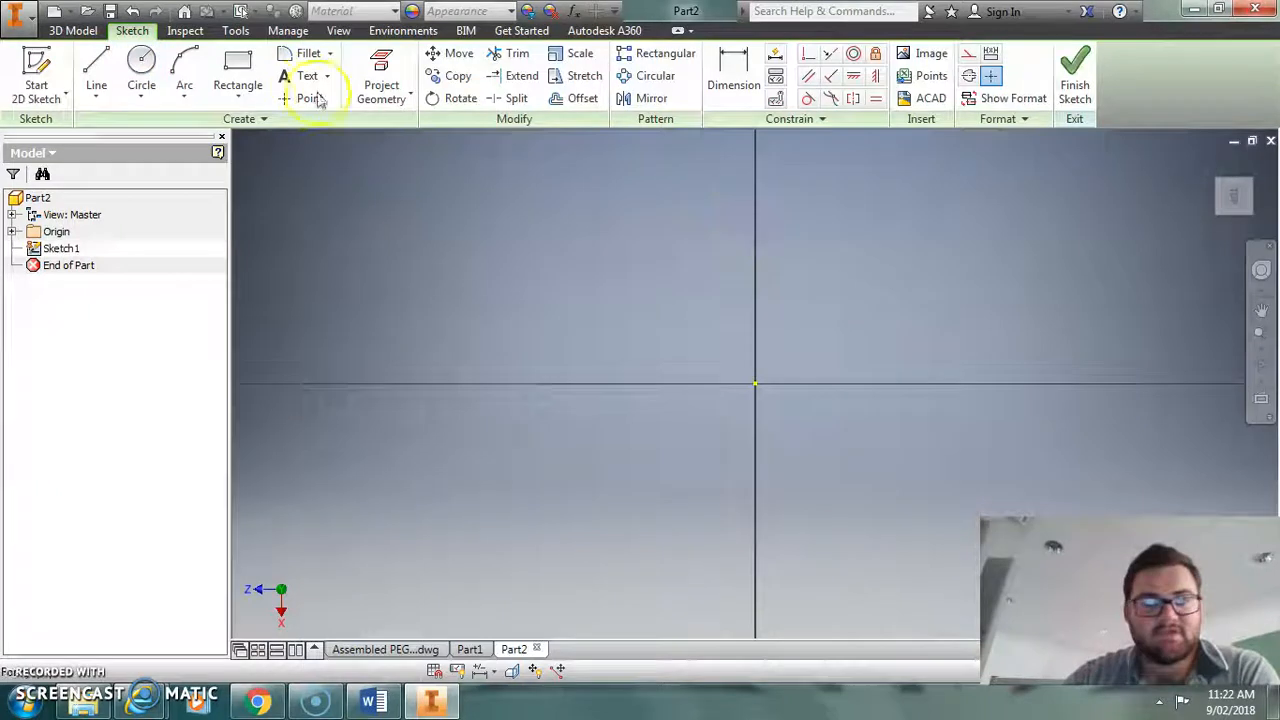
Set the new part's length unit to millimetre in the document settings.
click(292, 31)
click(234, 30)
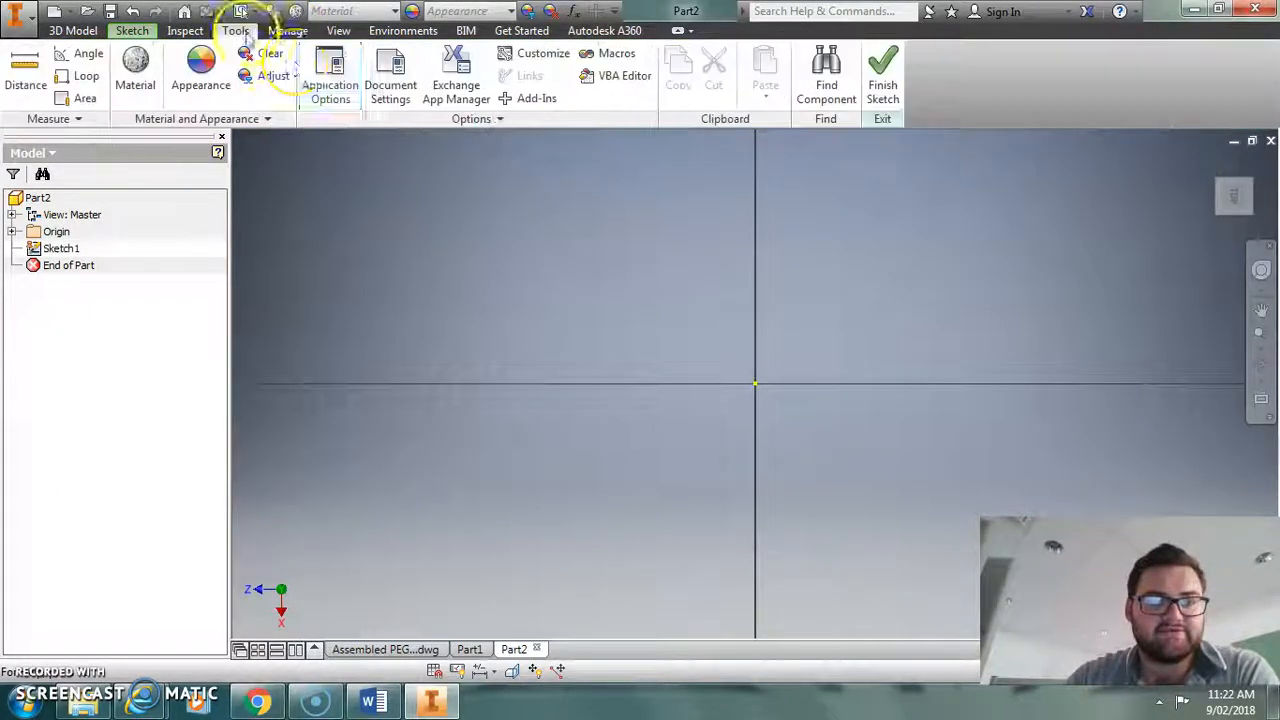
click(403, 90)
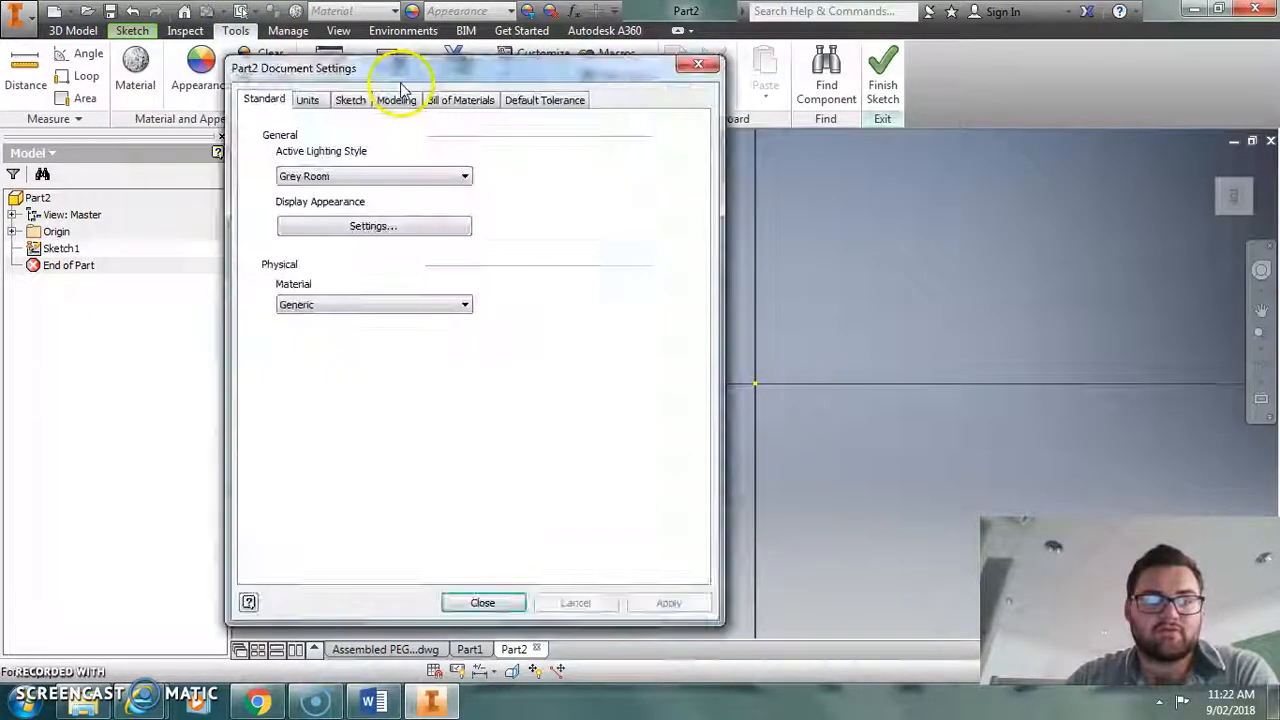
click(308, 101)
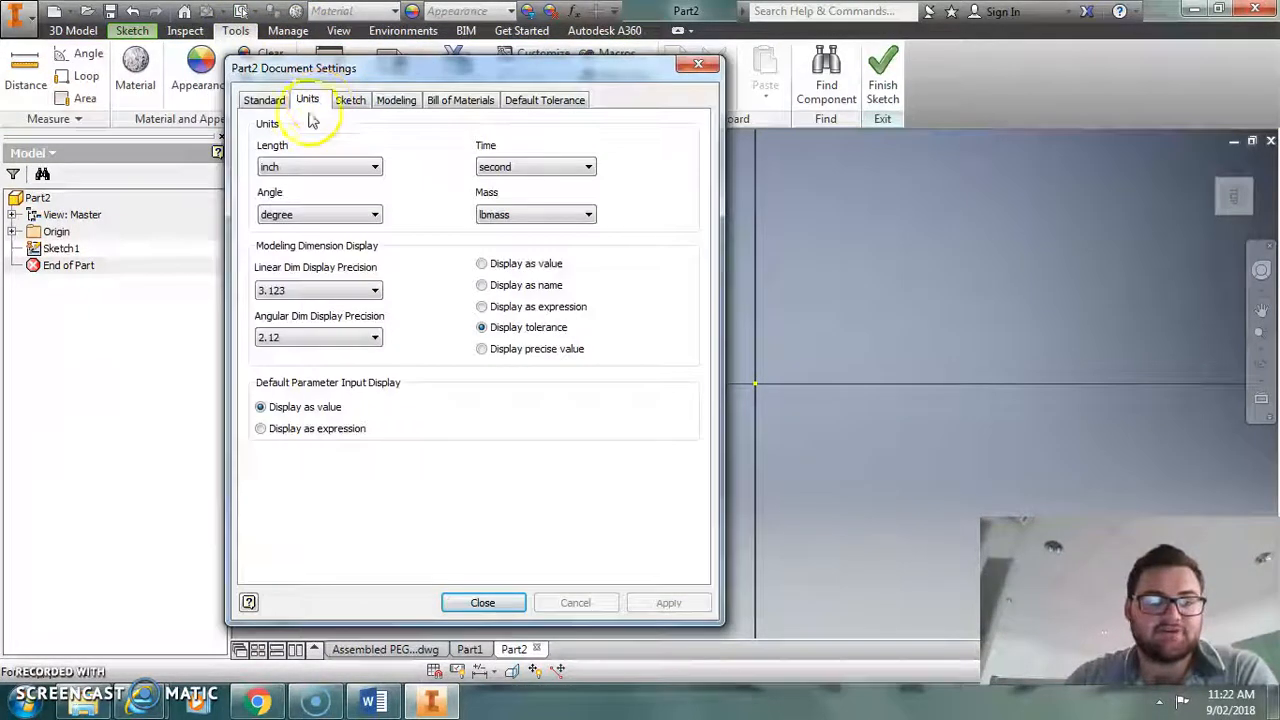
click(297, 168)
click(303, 218)
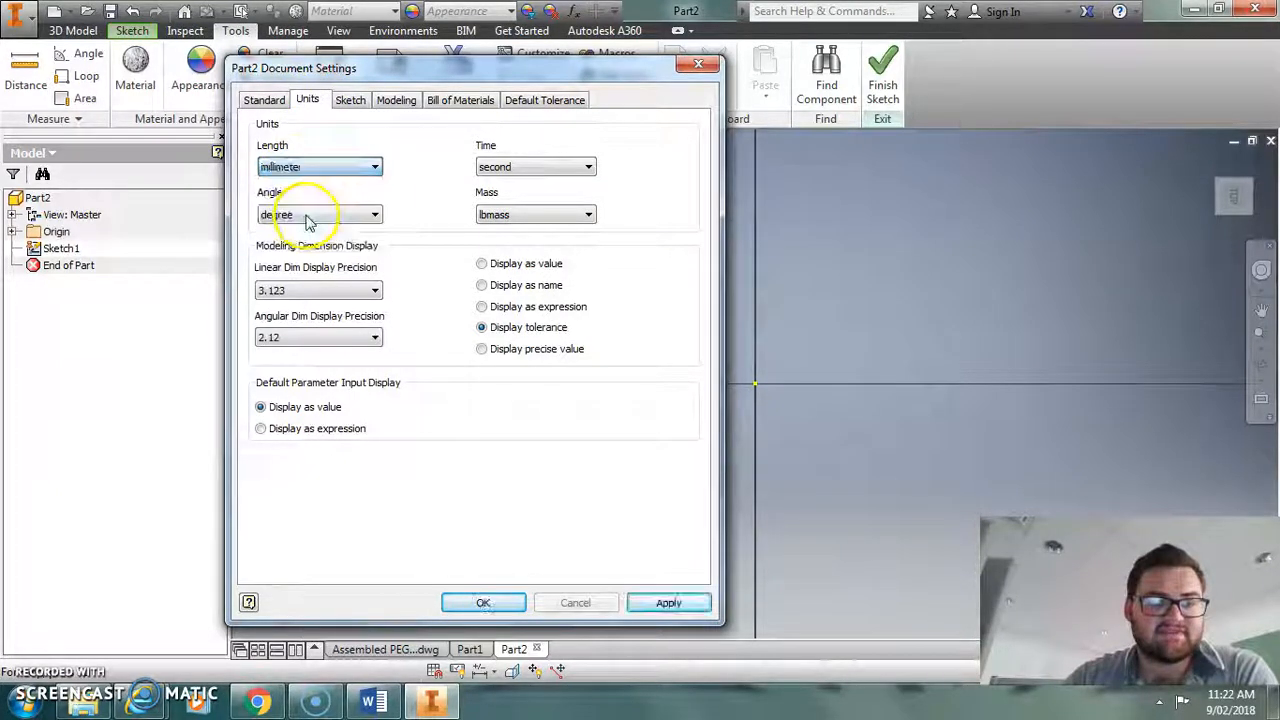
click(483, 605)
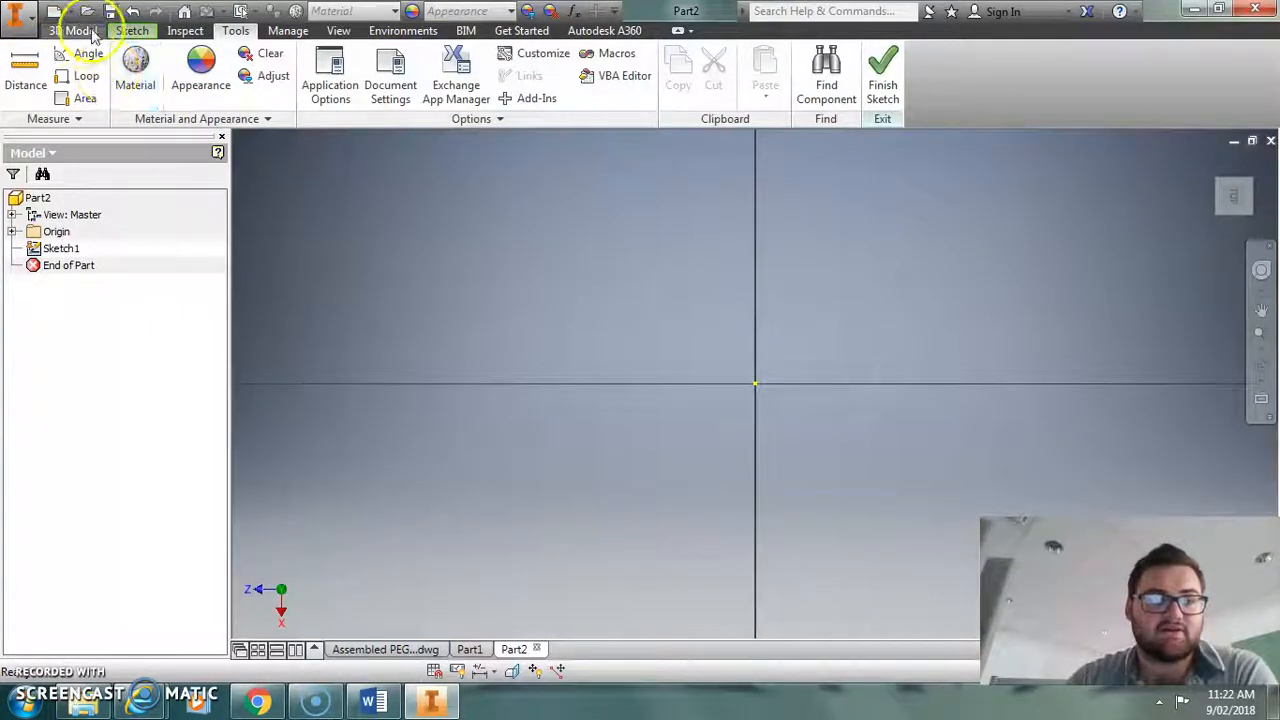
Draw an 8 mm diameter circle centred on the sketch origin.
click(131, 30)
click(141, 70)
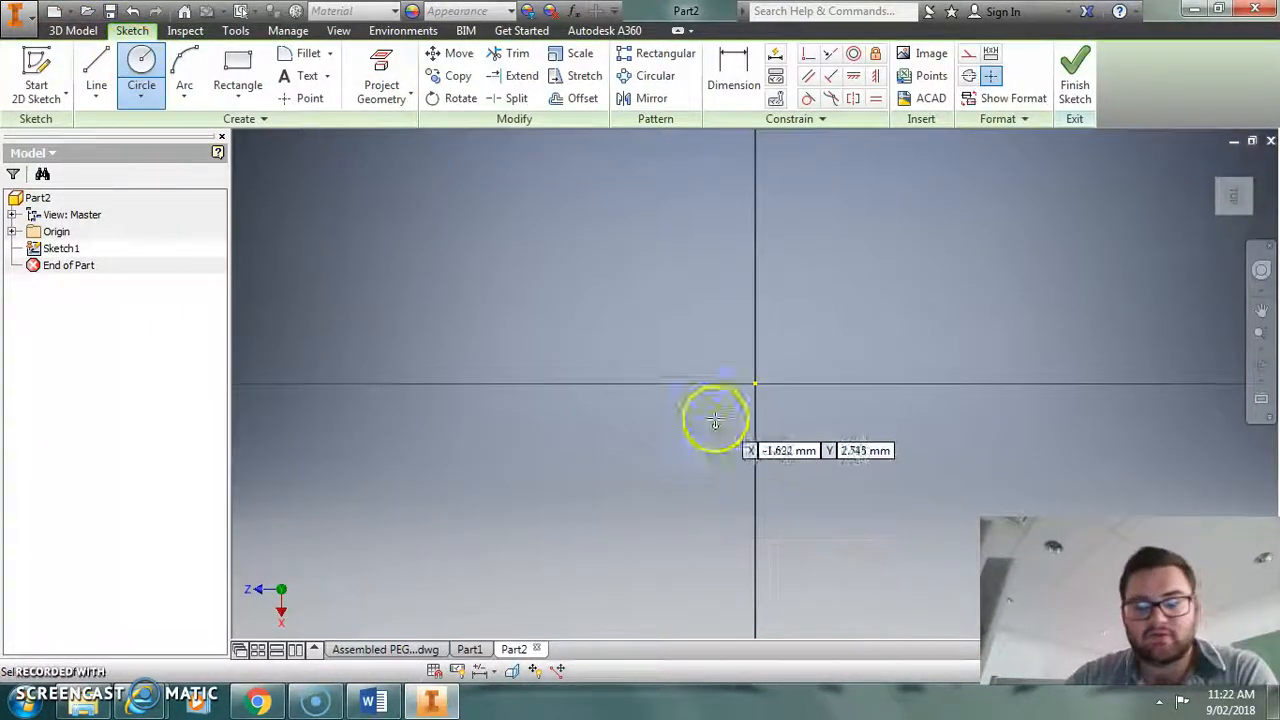
click(754, 383)
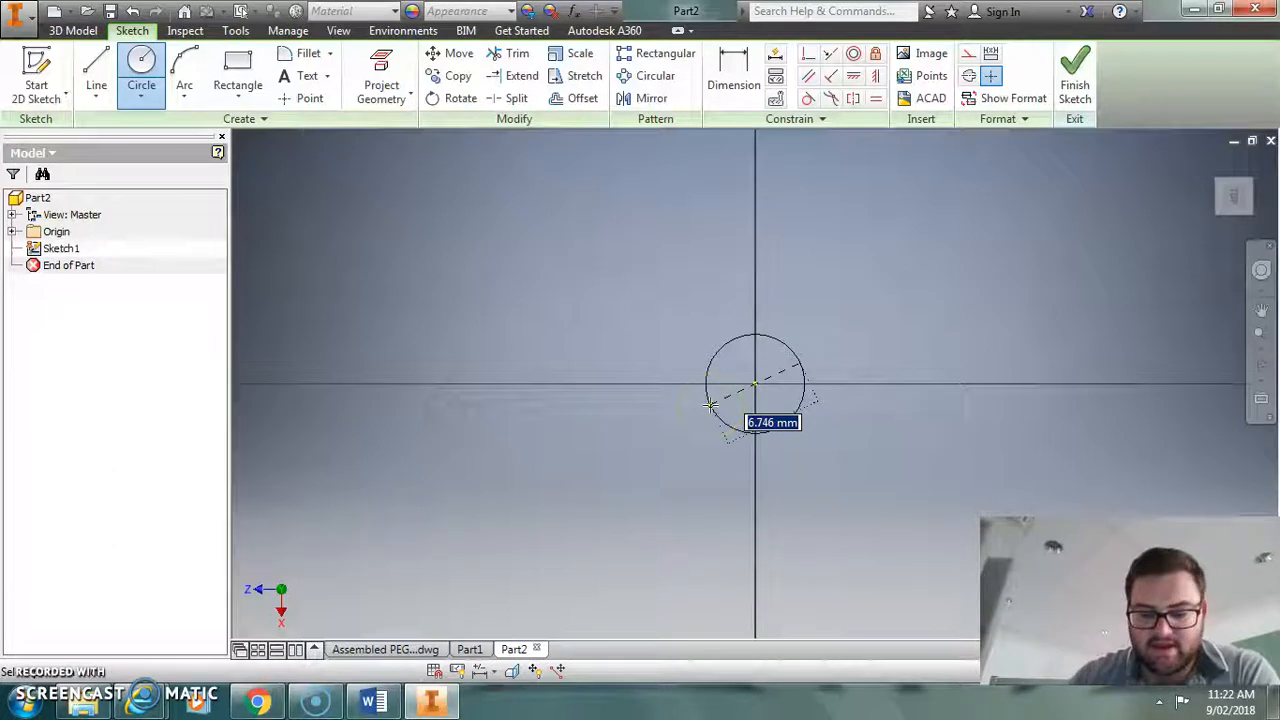
text(8)
key(Return)
right_click(432, 260)
click(505, 260)
Extrude the 8 mm circle 30 mm upward as a new solid to form the round pin.
click(74, 30)
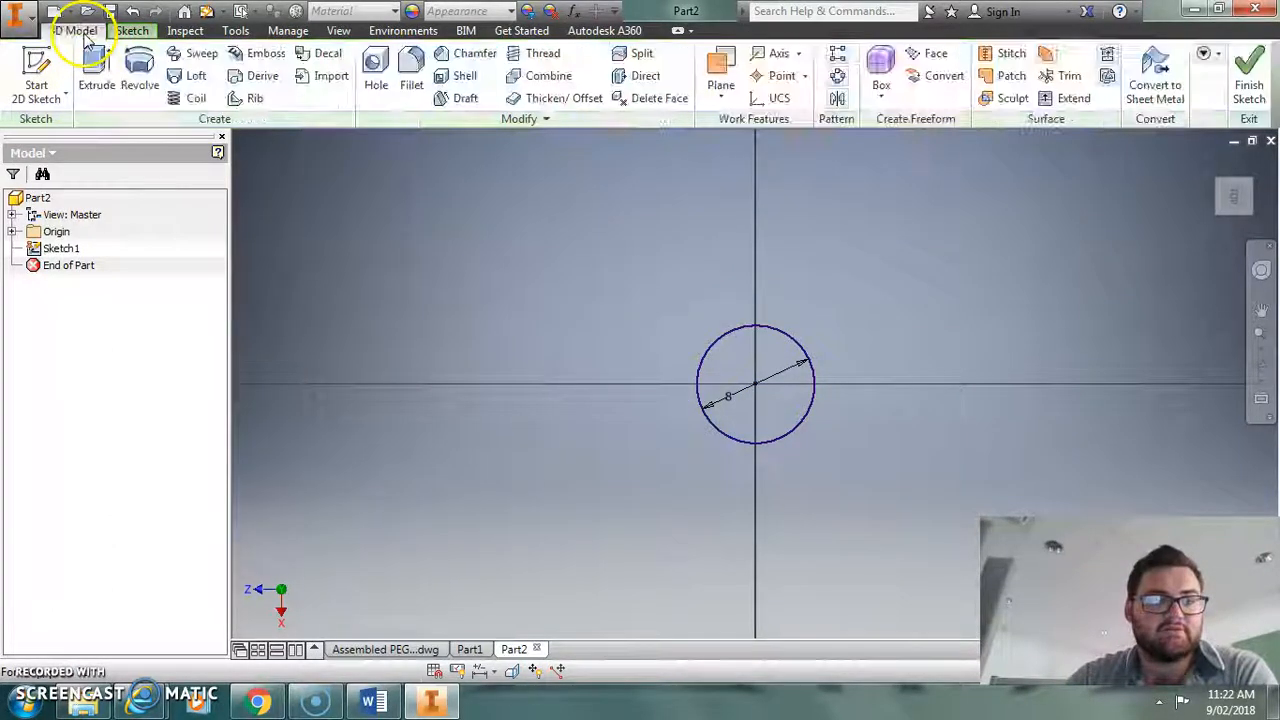
click(92, 62)
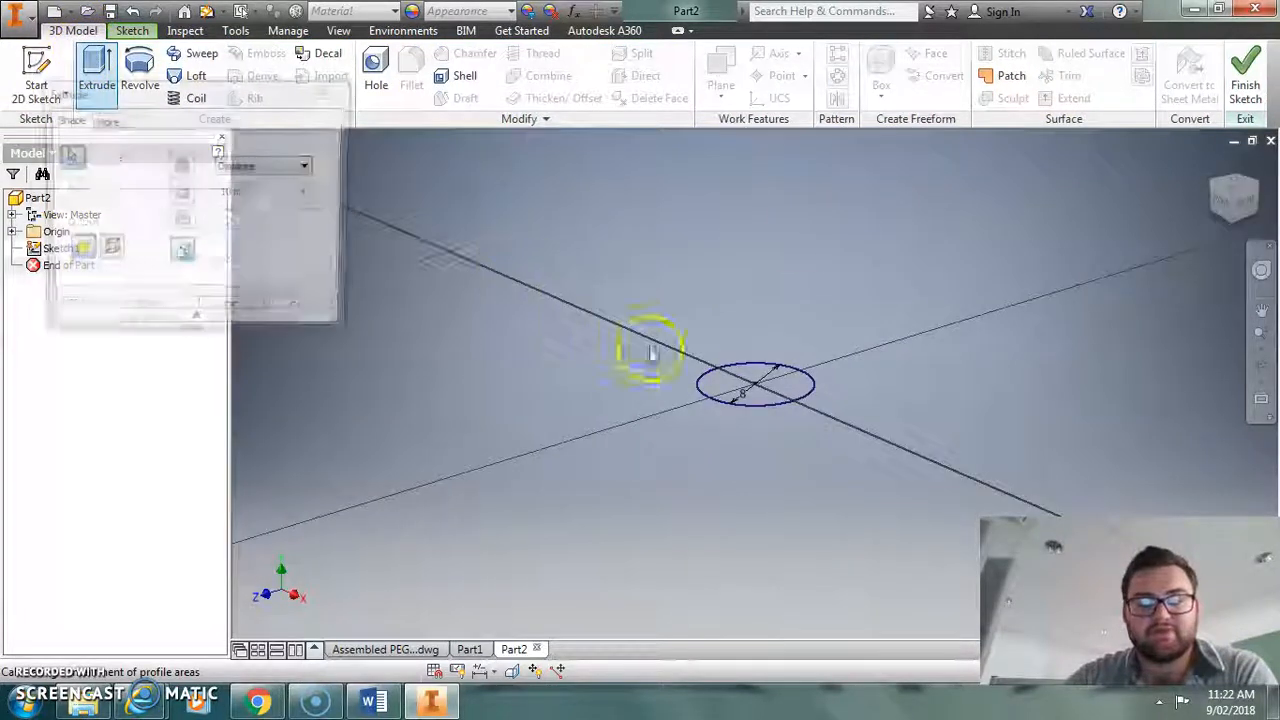
text(3)
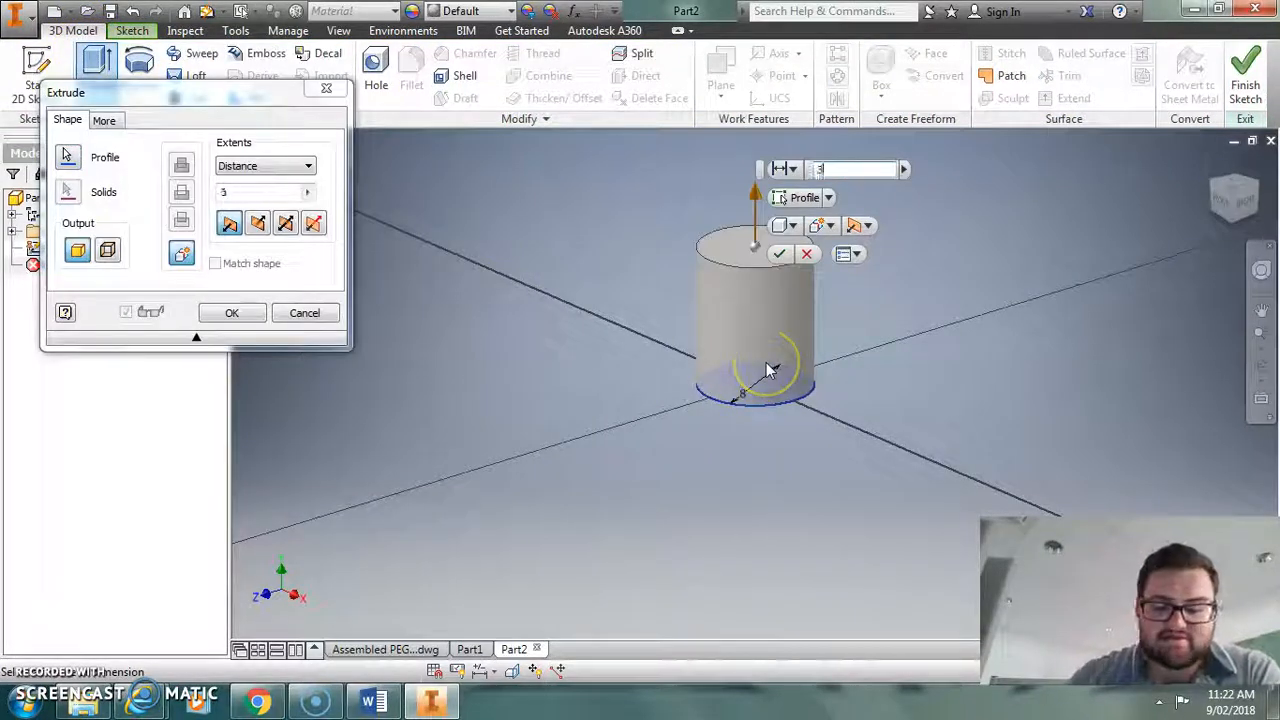
text(0)
click(778, 253)
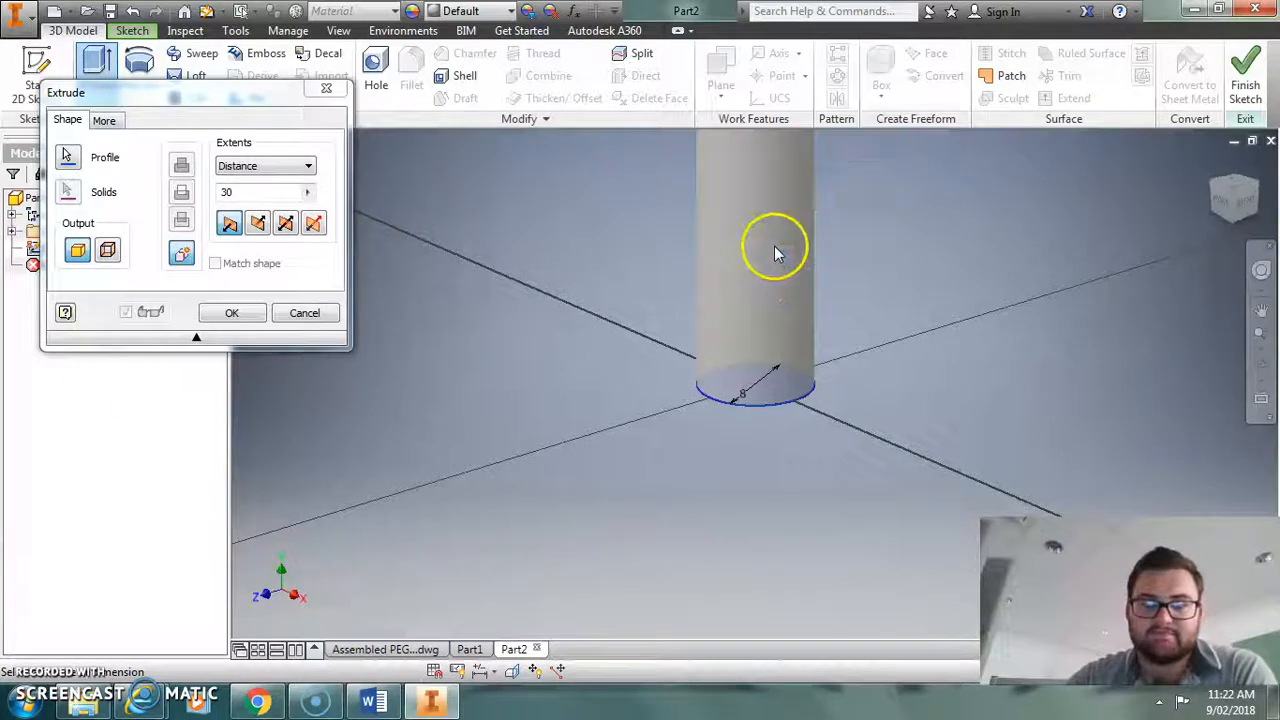
scroll(762, 266, up, 5)
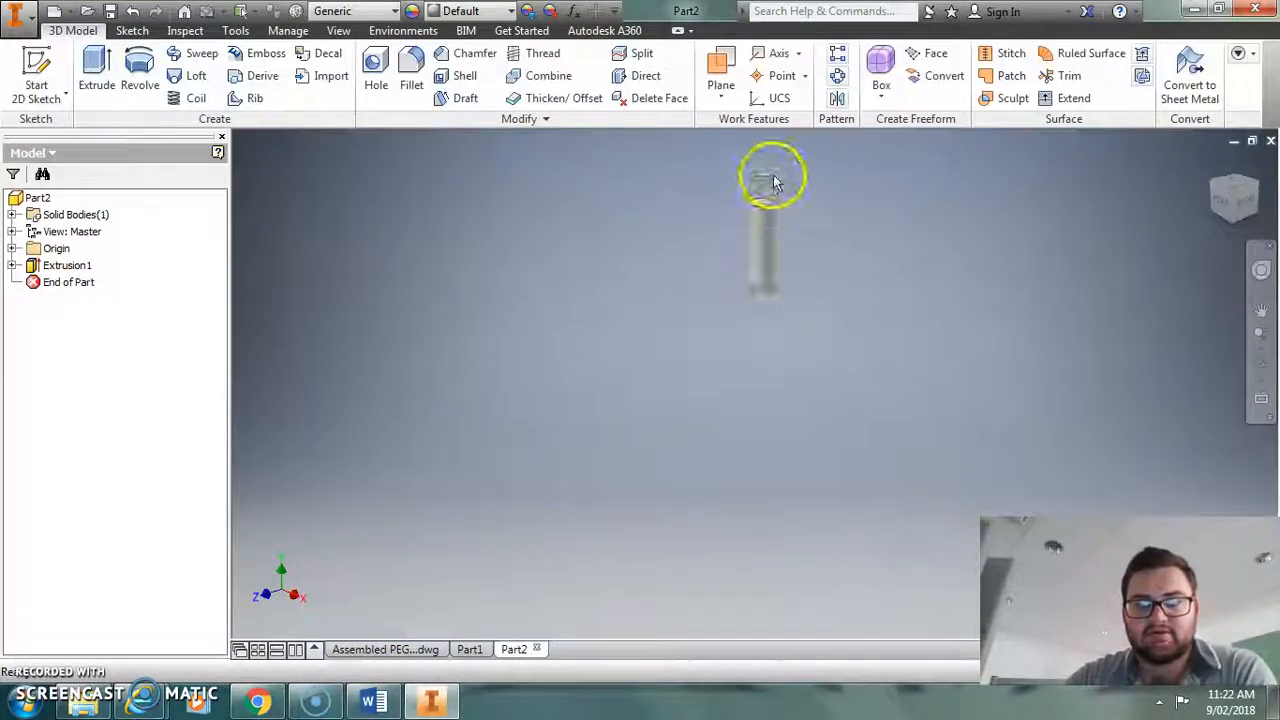
scroll(771, 177, down, 4)
Compare the finished peg half with the side and isometric views in the assembled peg drawing.
click(469, 649)
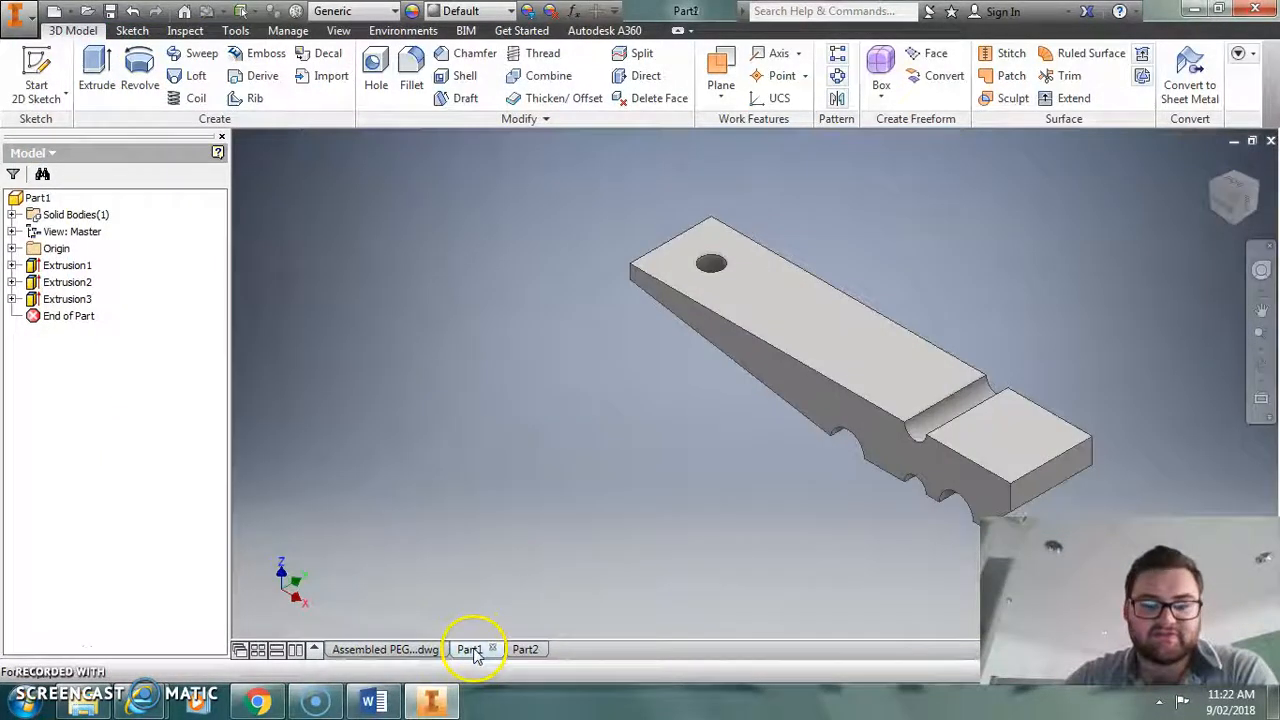
click(400, 650)
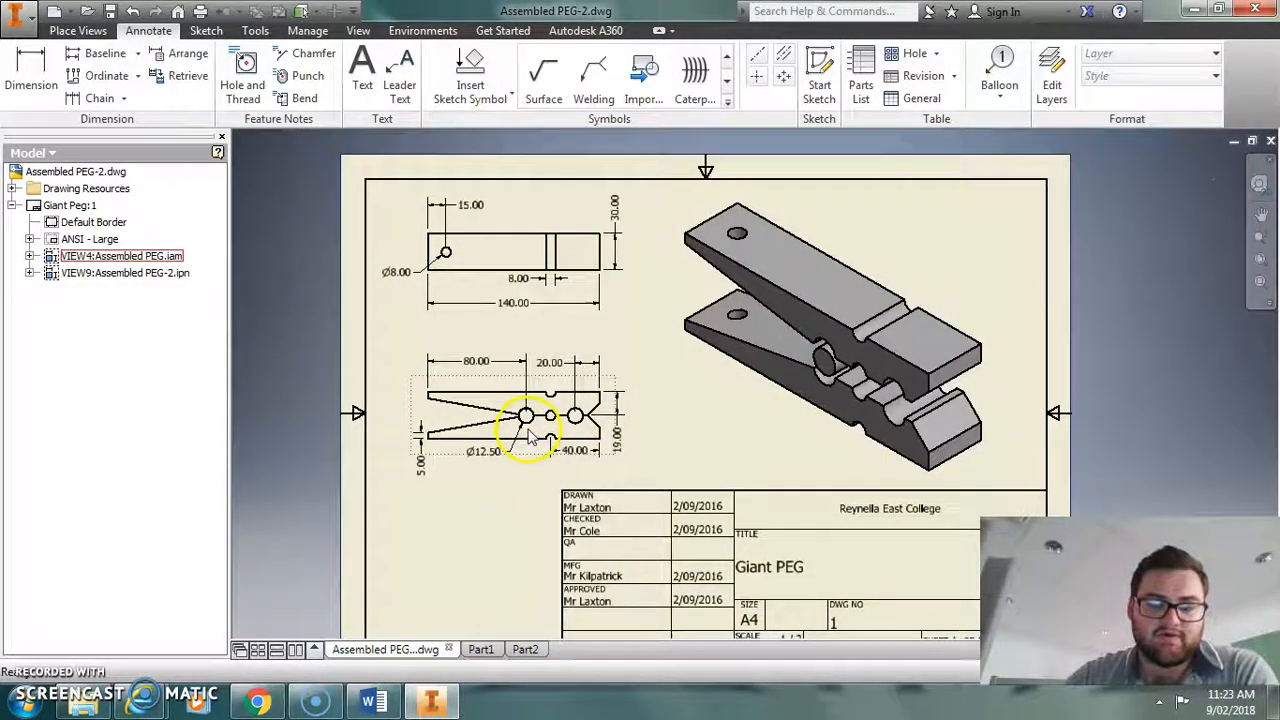
click(484, 649)
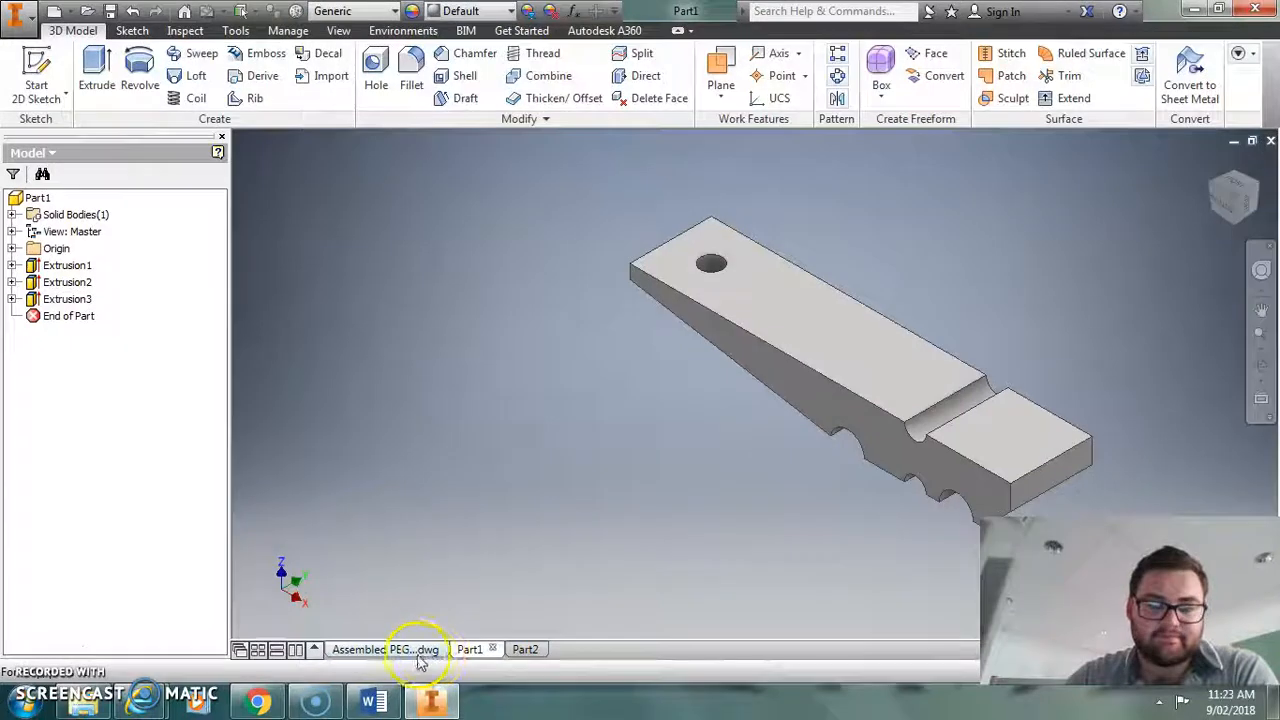
click(418, 652)
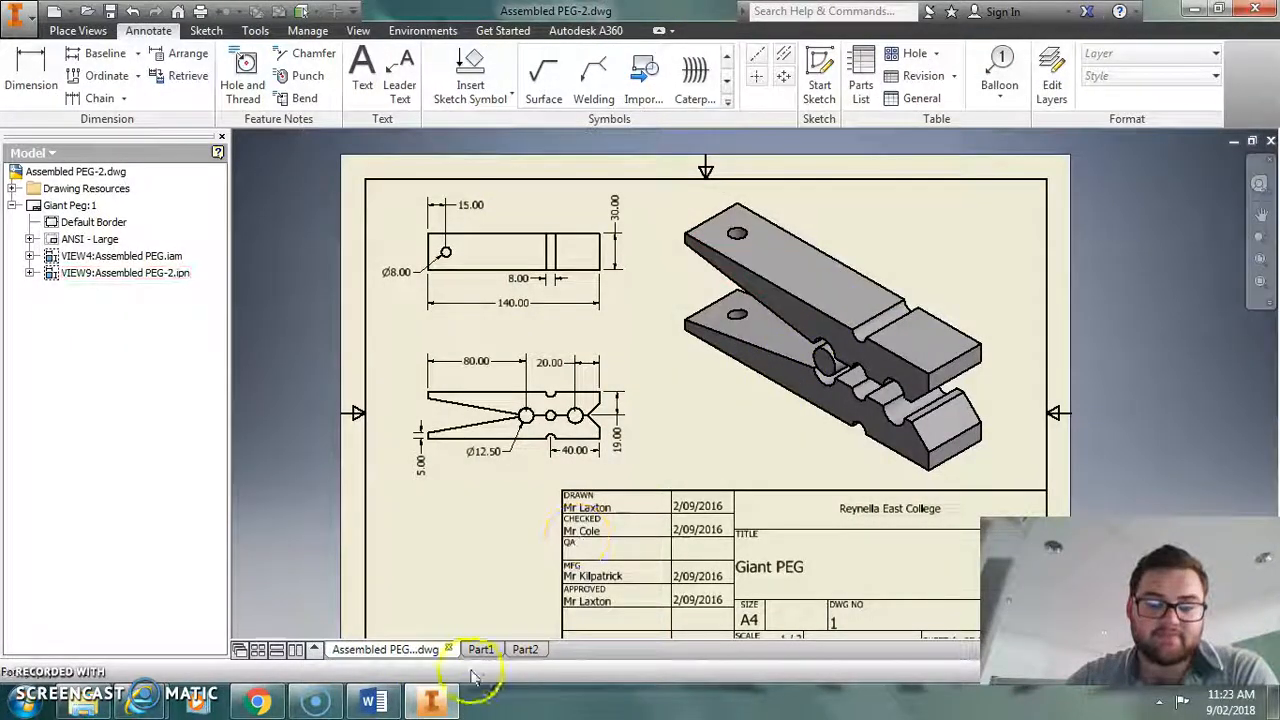